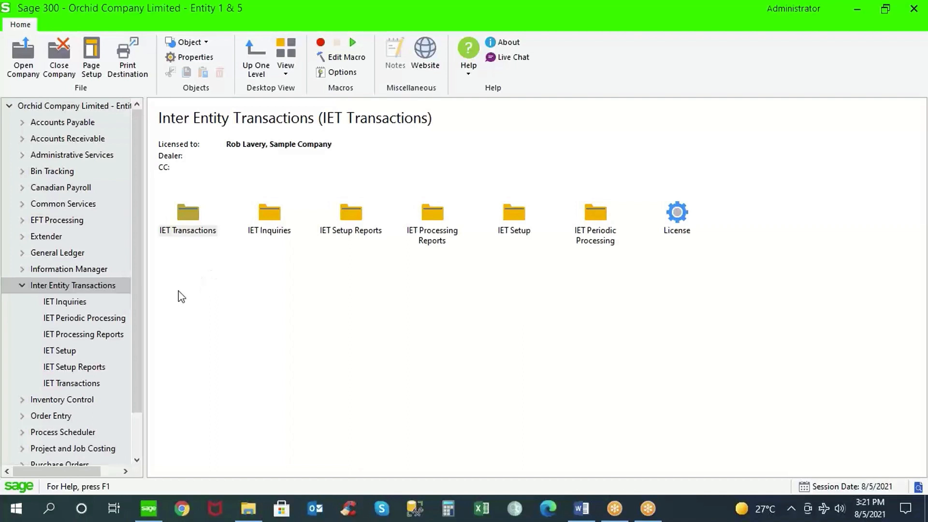
Review the segments to use in the IET Options and look up the segment codes available for Default Segment 4
{"action": "left_click", "coordinate": [64, 350]}
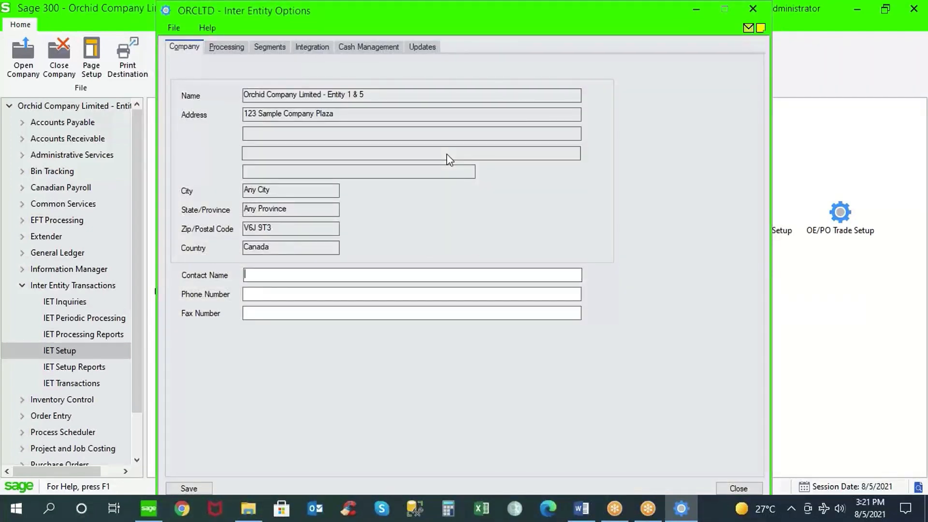
{"action": "left_click", "coordinate": [268, 47]}
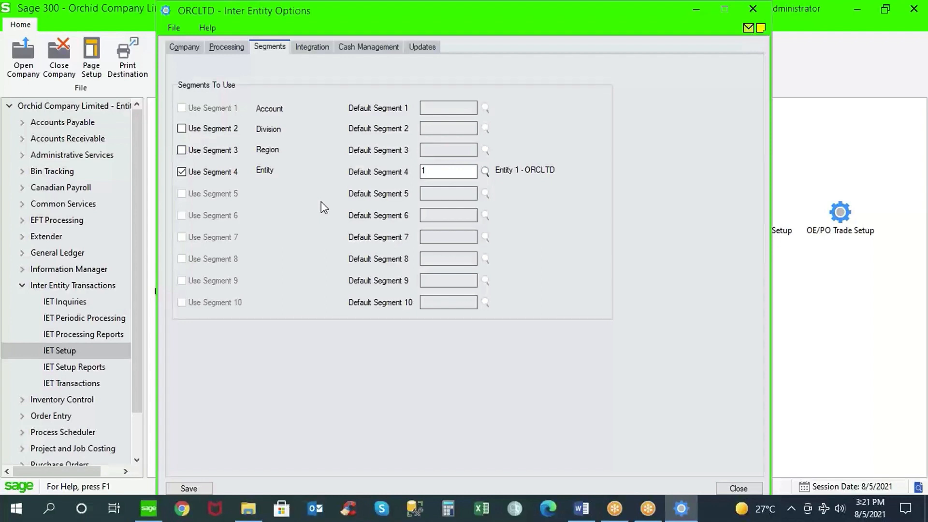
{"action": "left_click", "coordinate": [432, 171]}
{"action": "left_click_drag", "start_coordinate": [433, 171], "coordinate": [400, 170]}
{"action": "left_click", "coordinate": [485, 172]}
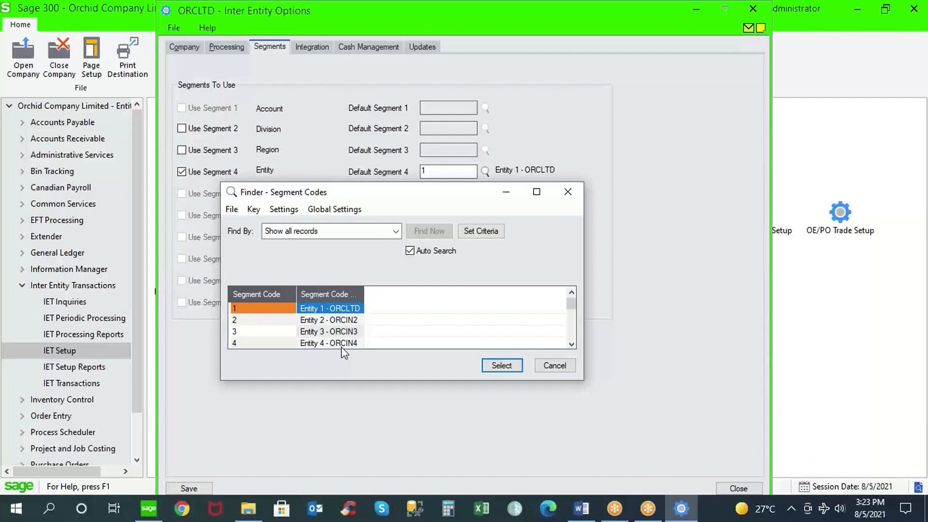
{"action": "left_click", "coordinate": [554, 365]}
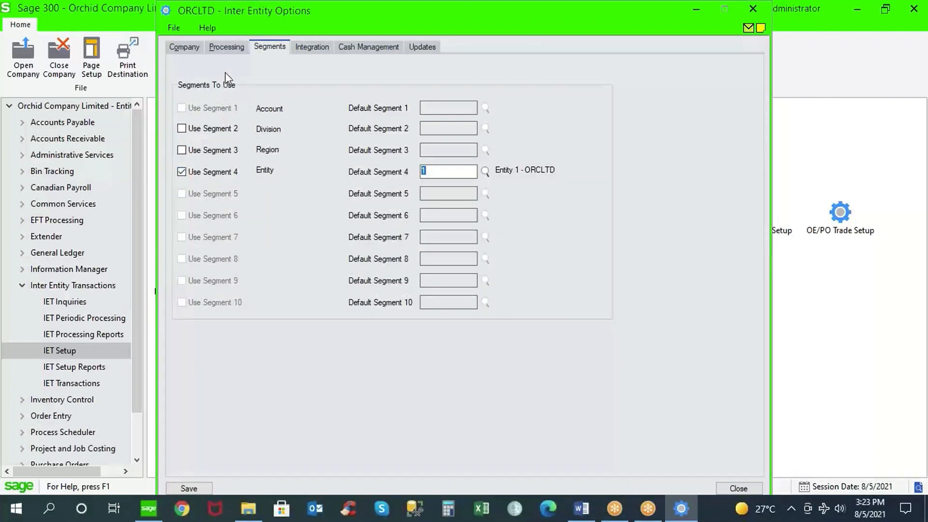
Review the Processing, Cash Management and Company settings of the Inter Entity Options, leaving them without saving
{"action": "left_click", "coordinate": [234, 51]}
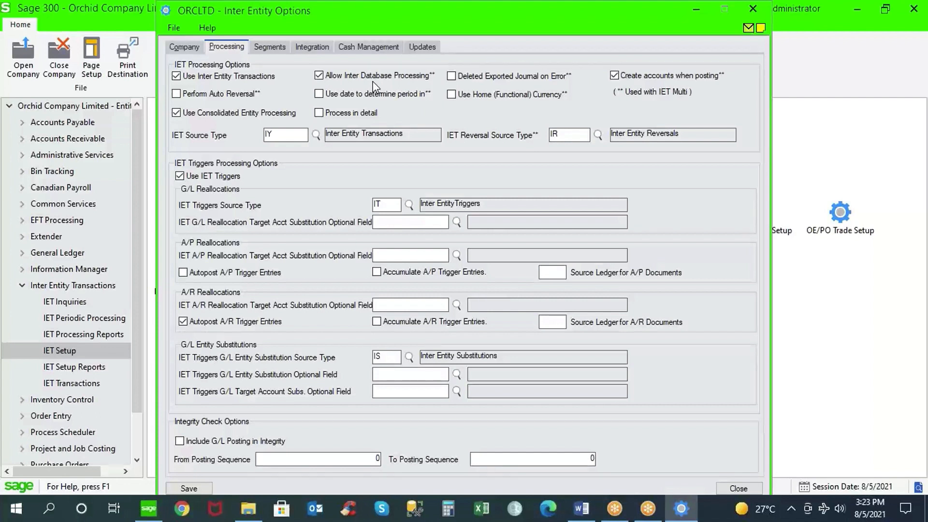
{"action": "left_click", "coordinate": [376, 46]}
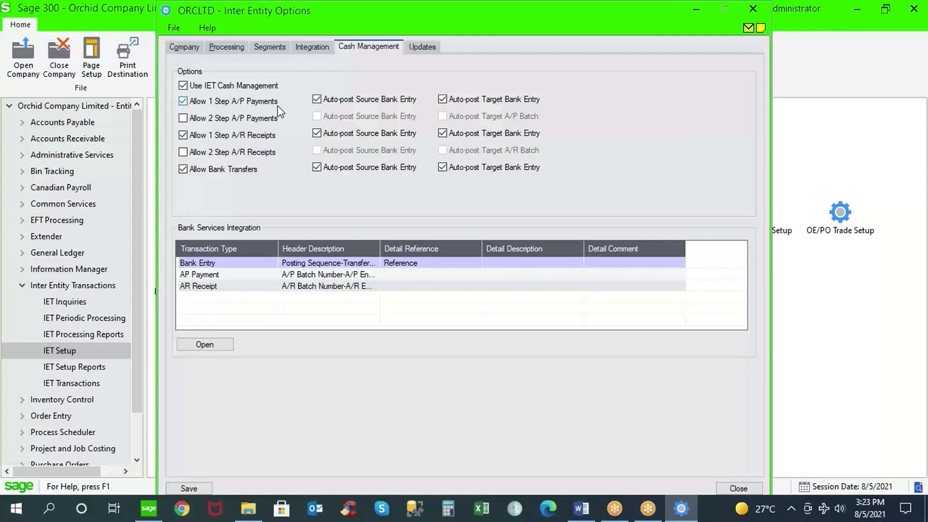
{"action": "left_click", "coordinate": [185, 46]}
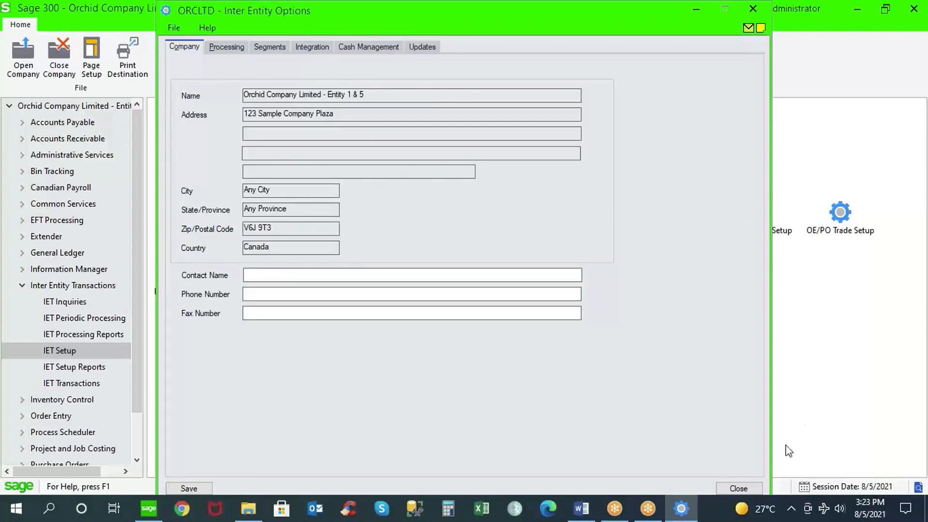
{"action": "left_click", "coordinate": [742, 488]}
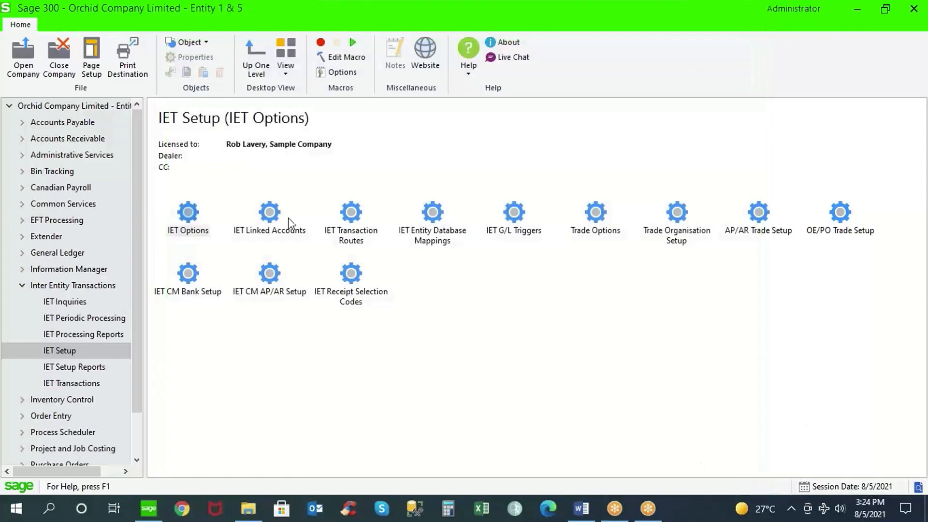
Examine in IET Linked Accounts how account 1011-2 is paired with its counterpart account and their descriptions
{"action": "left_click", "coordinate": [269, 211]}
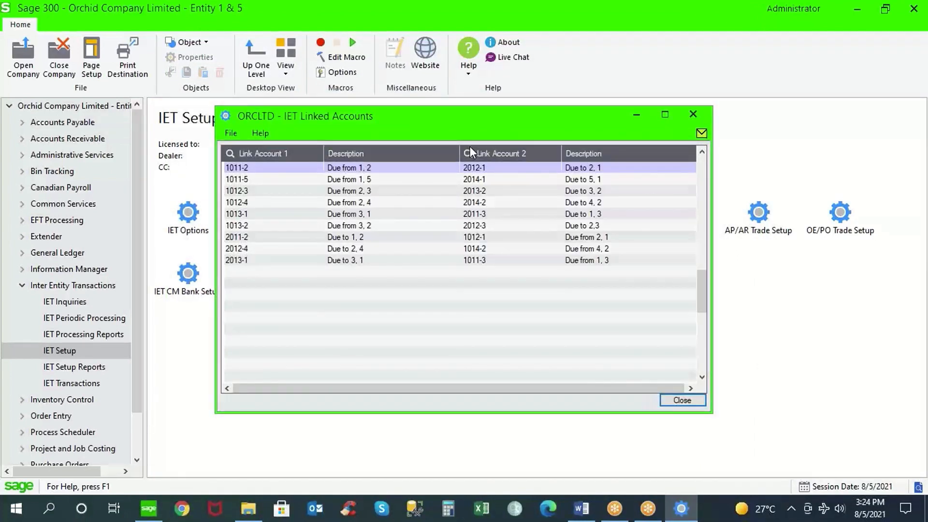
{"action": "left_click", "coordinate": [286, 167]}
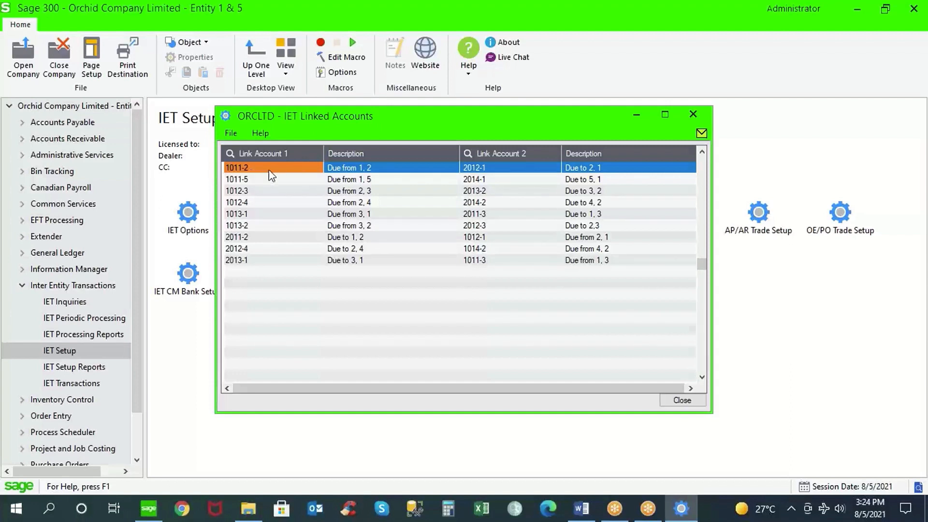
{"action": "left_click", "coordinate": [356, 170]}
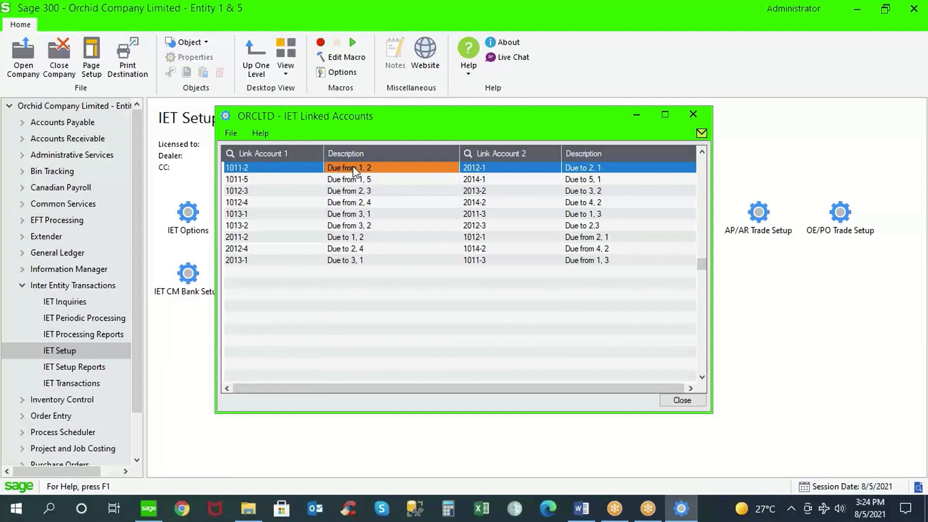
{"action": "left_click", "coordinate": [530, 173]}
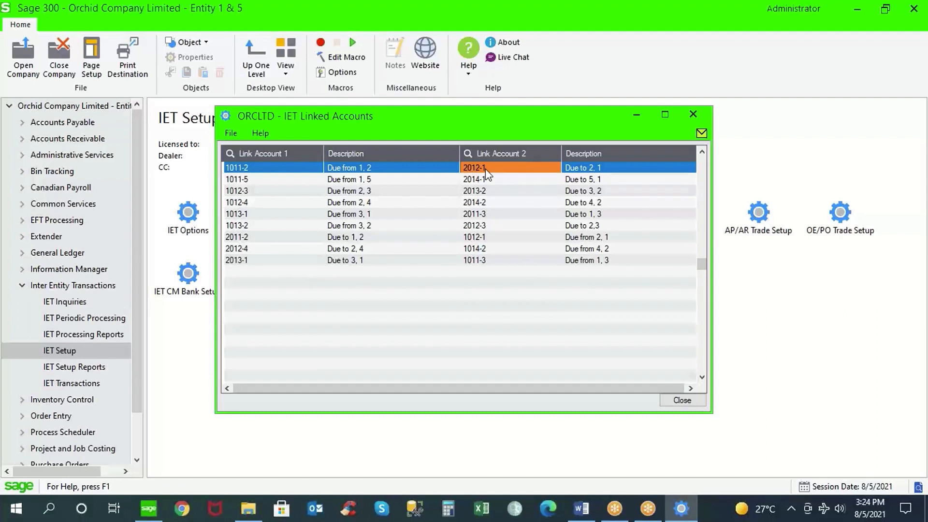
{"action": "left_click", "coordinate": [587, 167]}
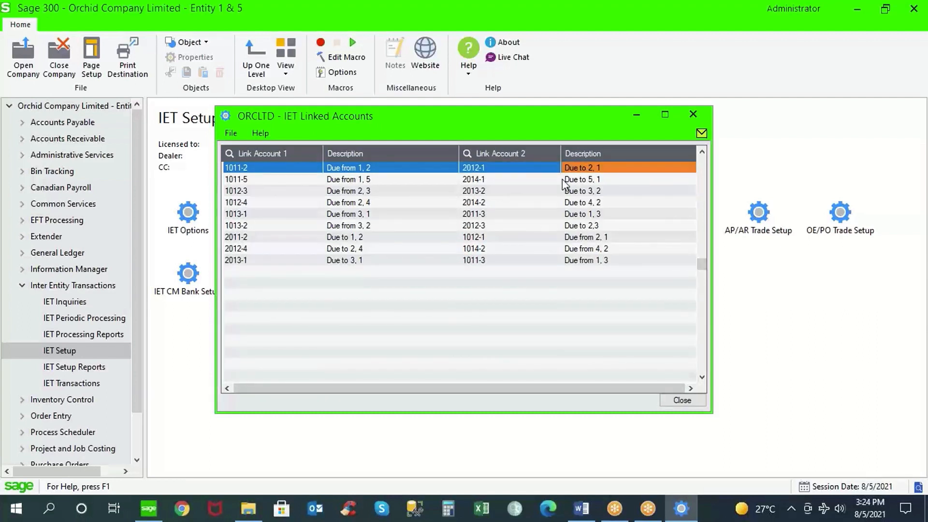
{"action": "left_click", "coordinate": [297, 168]}
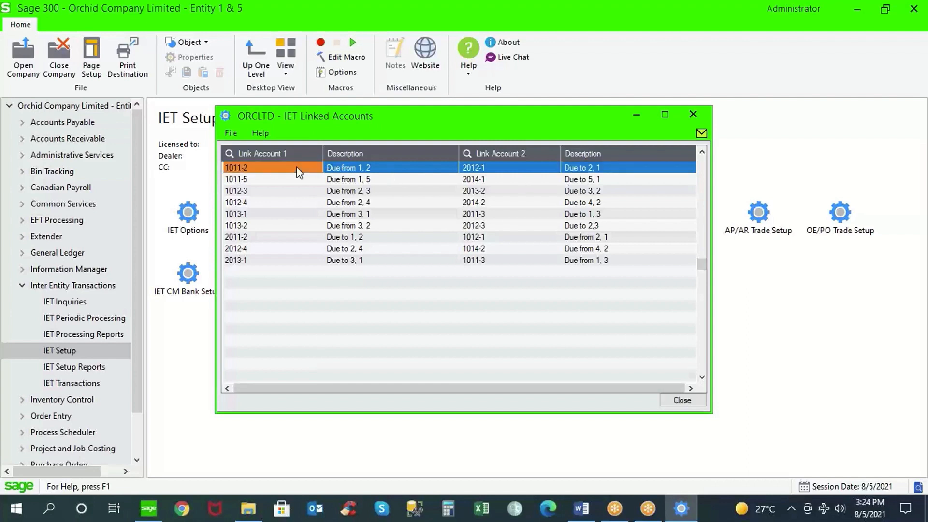
{"action": "left_click", "coordinate": [347, 169]}
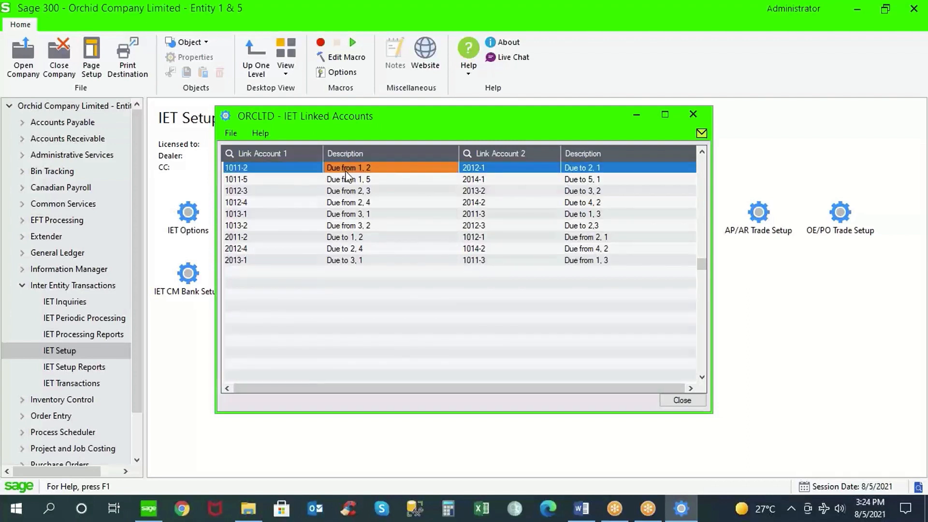
{"action": "left_click", "coordinate": [533, 167]}
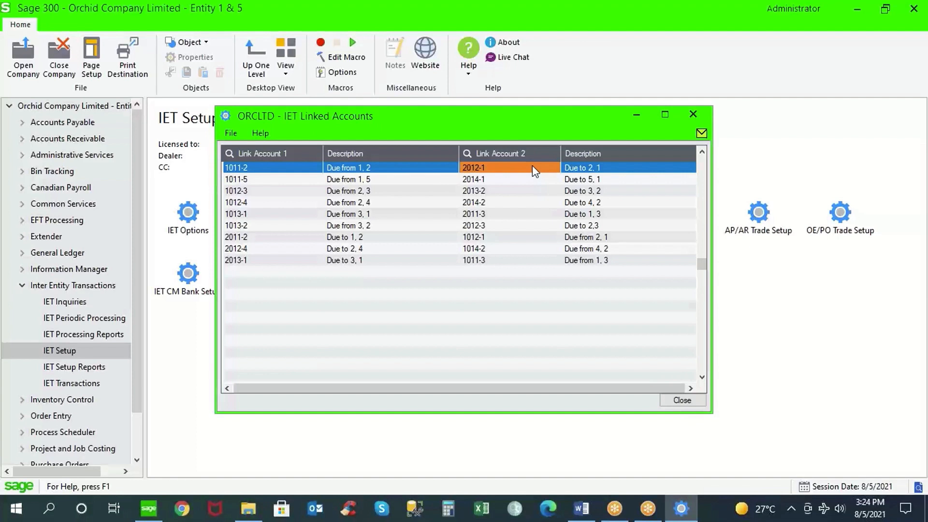
{"action": "left_click", "coordinate": [682, 400]}
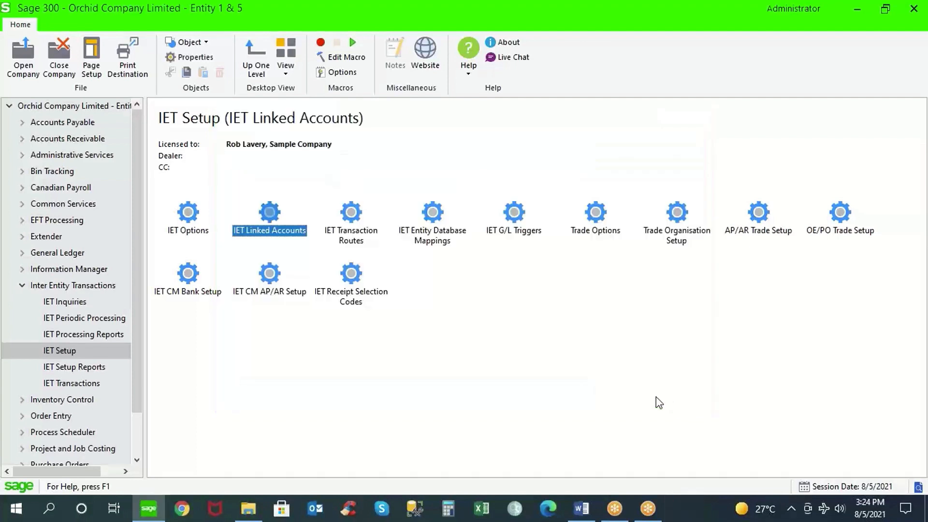
Open IET Transaction Routes and examine the link entity defined for the route between entities 1 and 5
{"action": "double_click", "coordinate": [353, 218]}
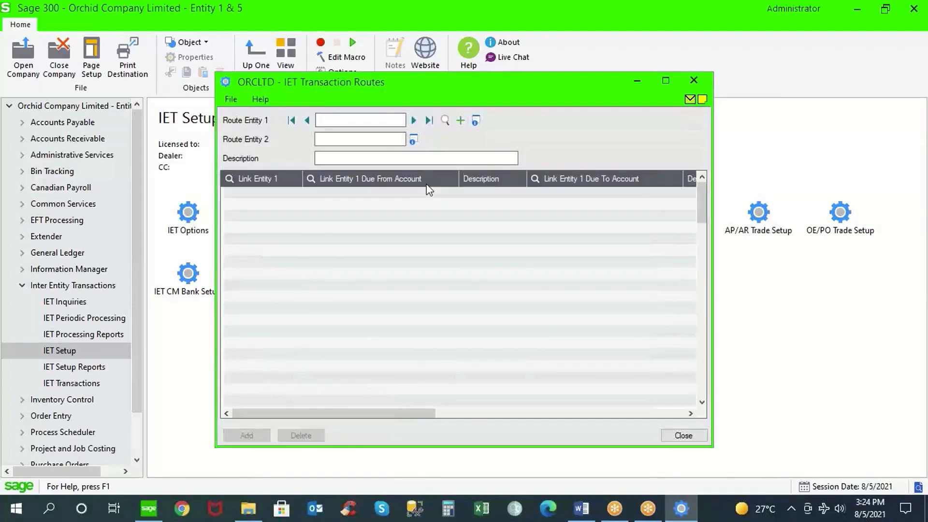
{"action": "left_click", "coordinate": [414, 120]}
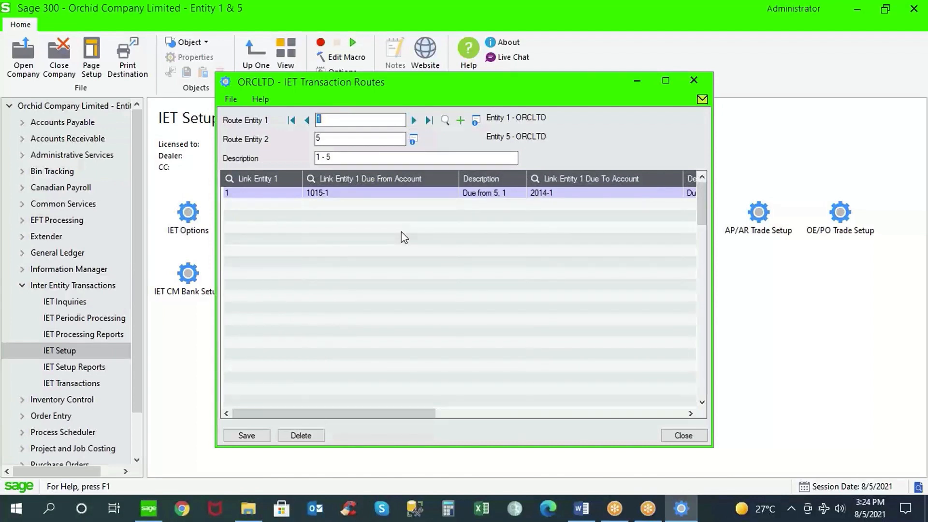
{"action": "left_click", "coordinate": [288, 196]}
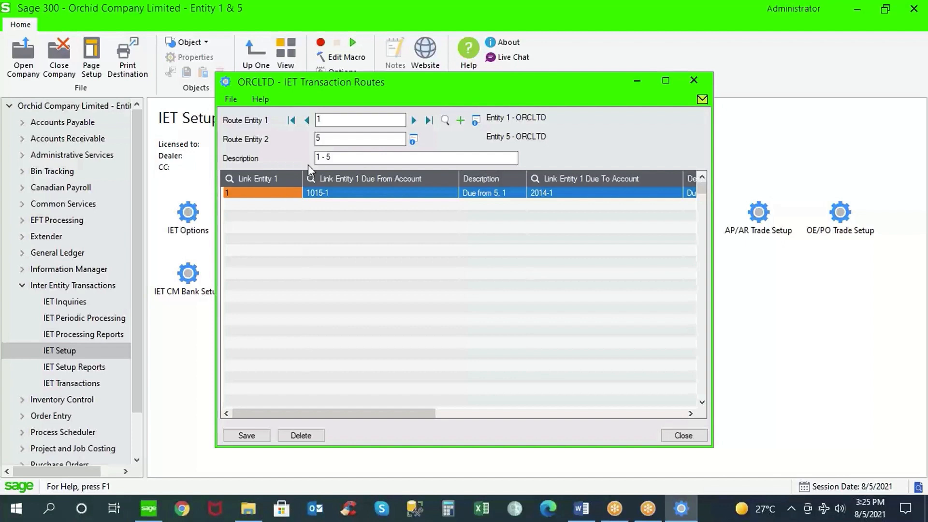
{"action": "left_click", "coordinate": [336, 120]}
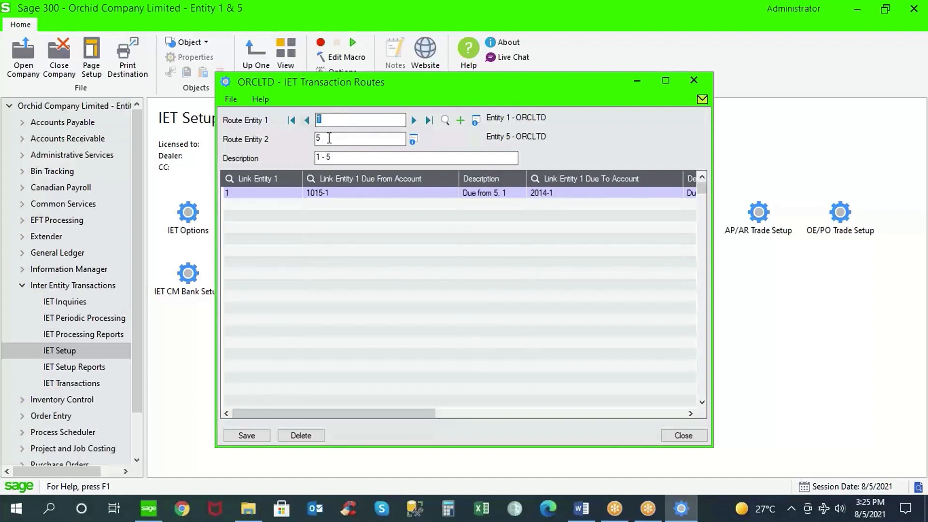
{"action": "left_click", "coordinate": [329, 138]}
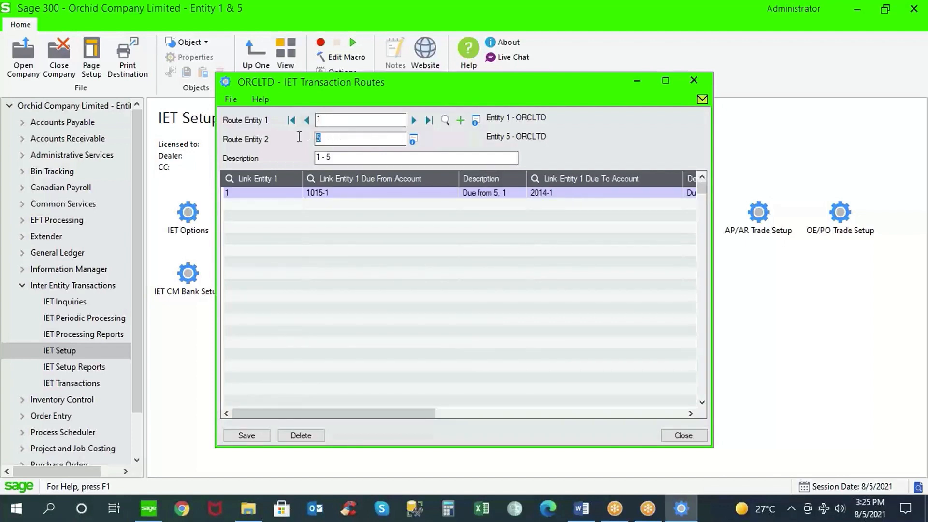
{"action": "left_click", "coordinate": [280, 192]}
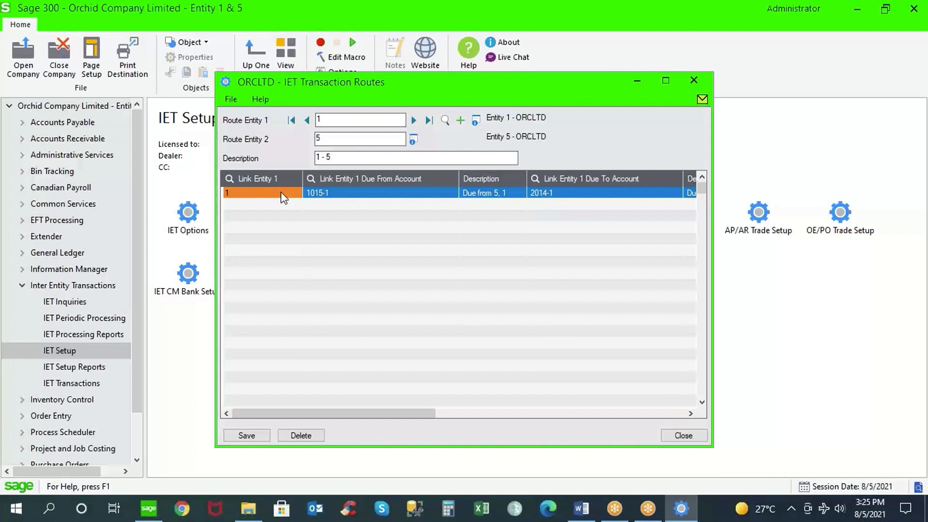
Examine both link lines and their due-from accounts on the transaction route between entities 1 and 3
{"action": "left_click", "coordinate": [307, 121]}
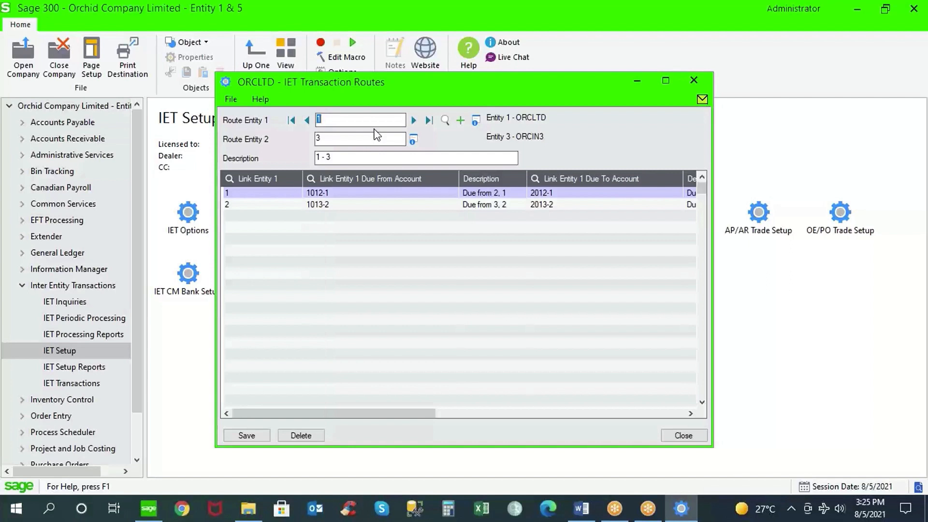
{"action": "key", "text": "Tab"}
{"action": "left_click", "coordinate": [278, 197]}
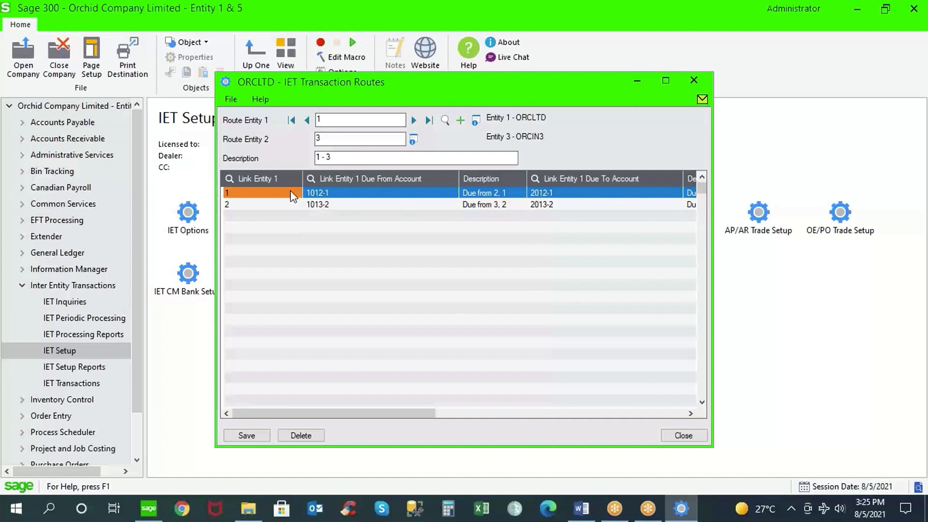
{"action": "left_click", "coordinate": [511, 195]}
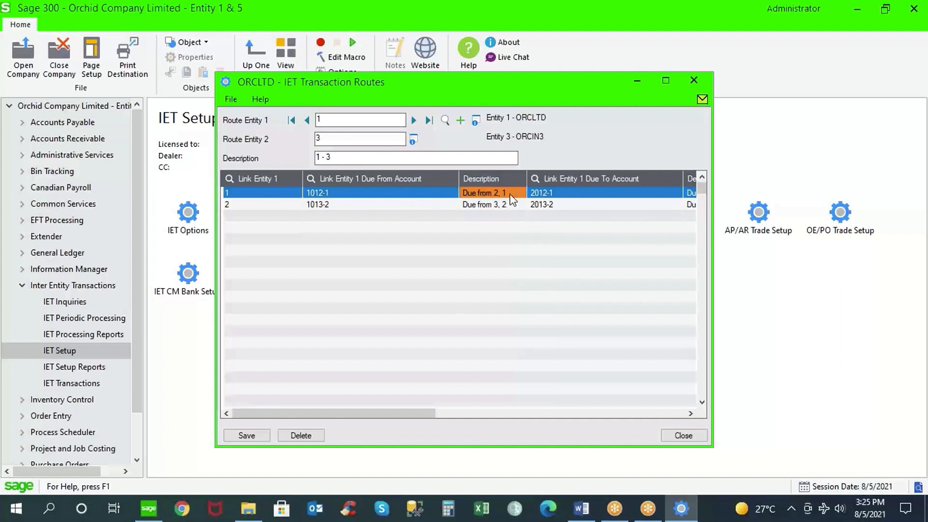
{"action": "left_click", "coordinate": [286, 208]}
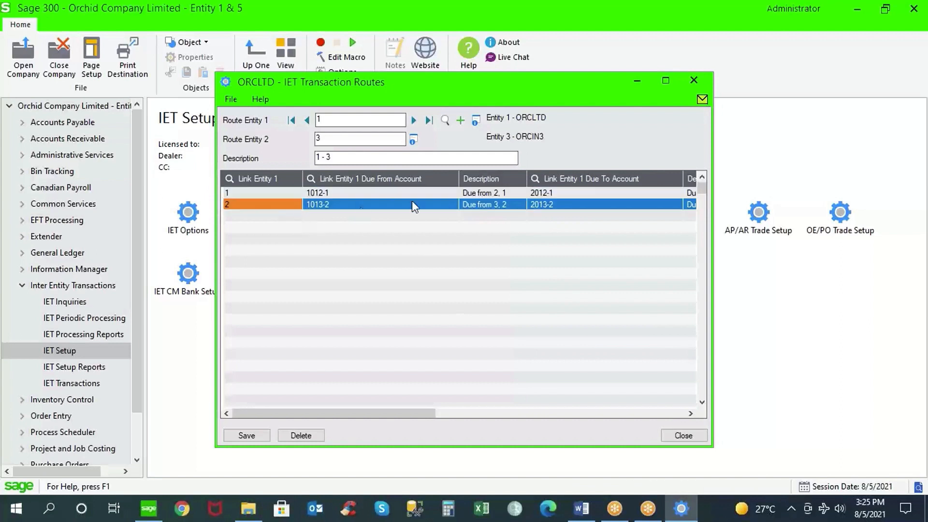
{"action": "left_click", "coordinate": [497, 203]}
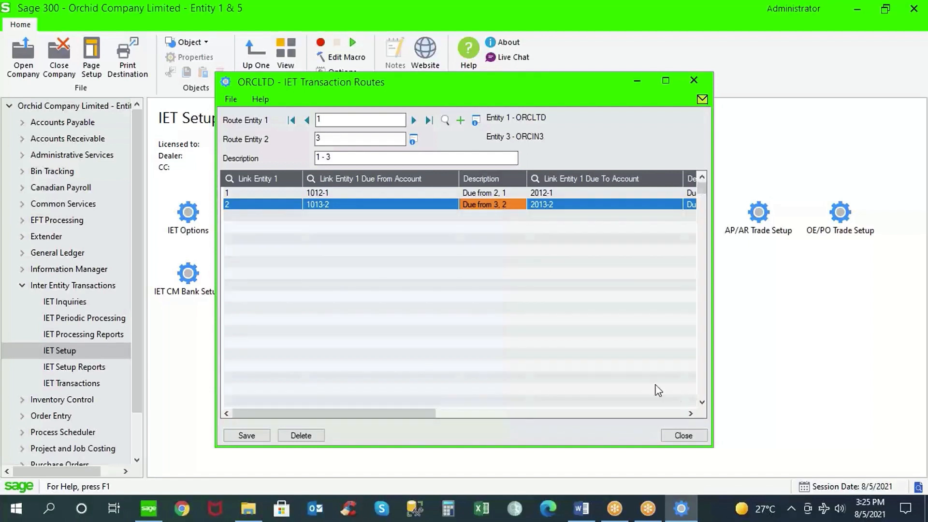
{"action": "left_click", "coordinate": [680, 434]}
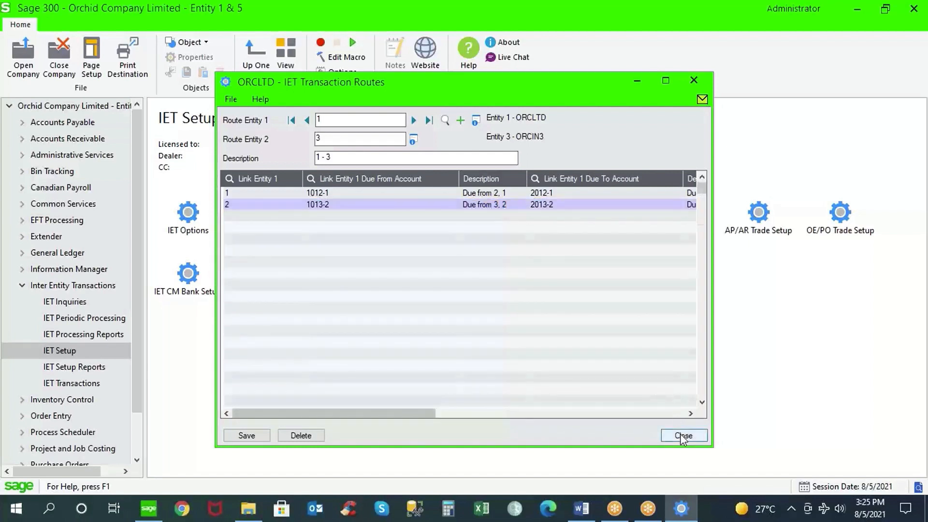
Open IET Entity Database Mappings and examine entity 2's online database, company, G/L source type, user ID and autopost settings
{"action": "double_click", "coordinate": [435, 213]}
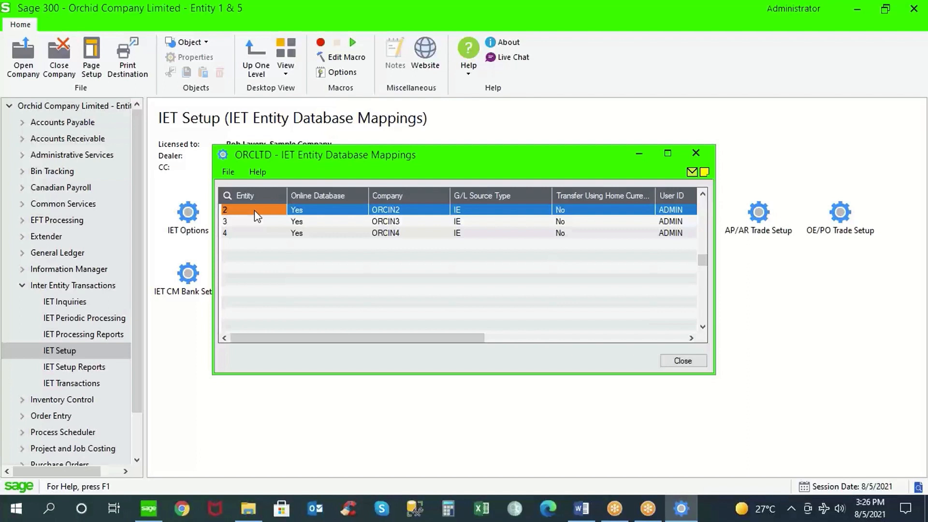
{"action": "left_click", "coordinate": [328, 213]}
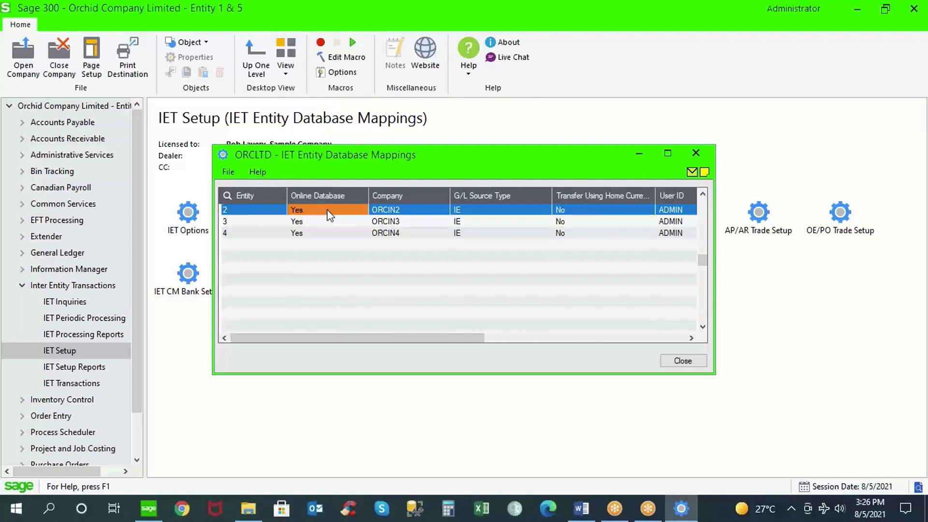
{"action": "left_click", "coordinate": [395, 213]}
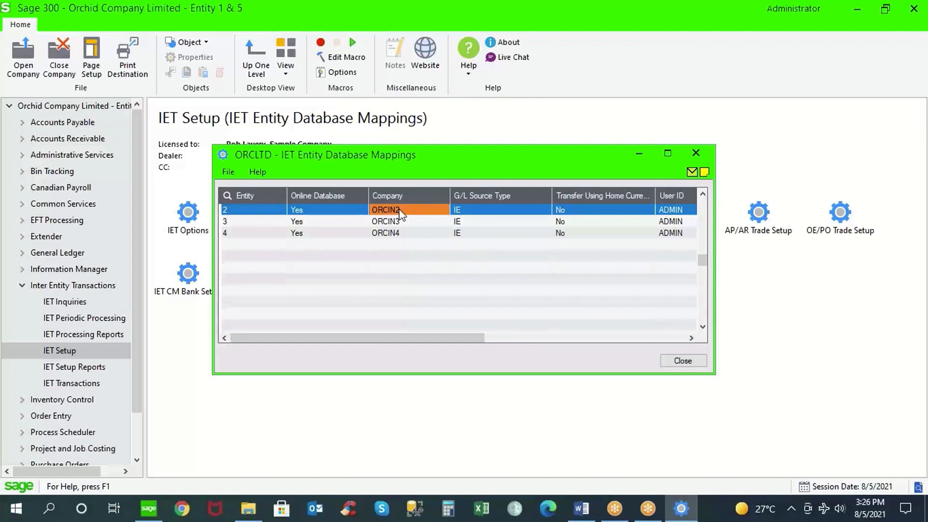
{"action": "left_click_drag", "start_coordinate": [449, 337], "coordinate": [503, 336]}
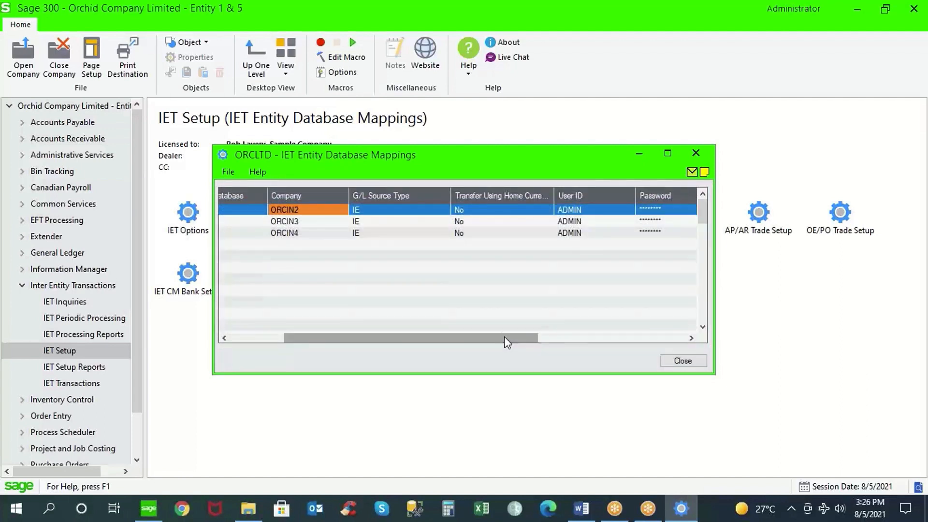
{"action": "left_click", "coordinate": [384, 213]}
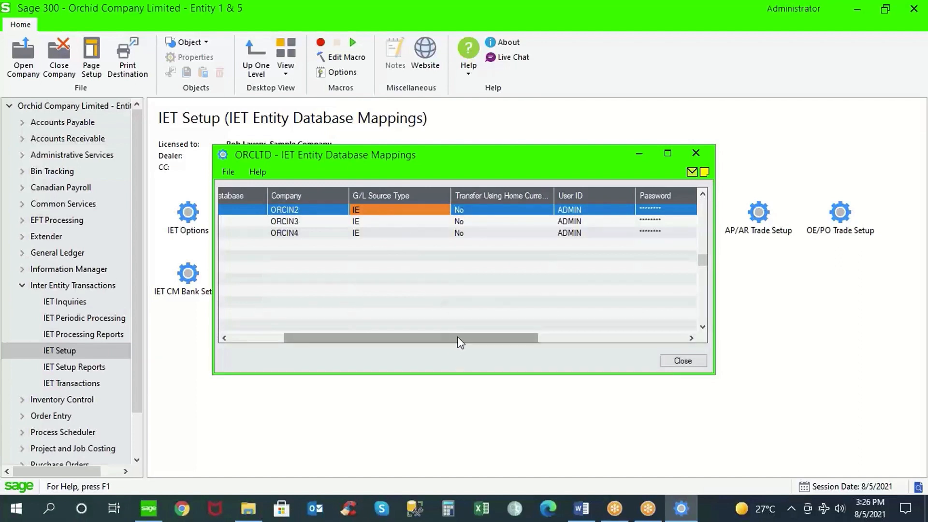
{"action": "left_click_drag", "start_coordinate": [457, 338], "coordinate": [531, 342]}
{"action": "left_click", "coordinate": [460, 210]}
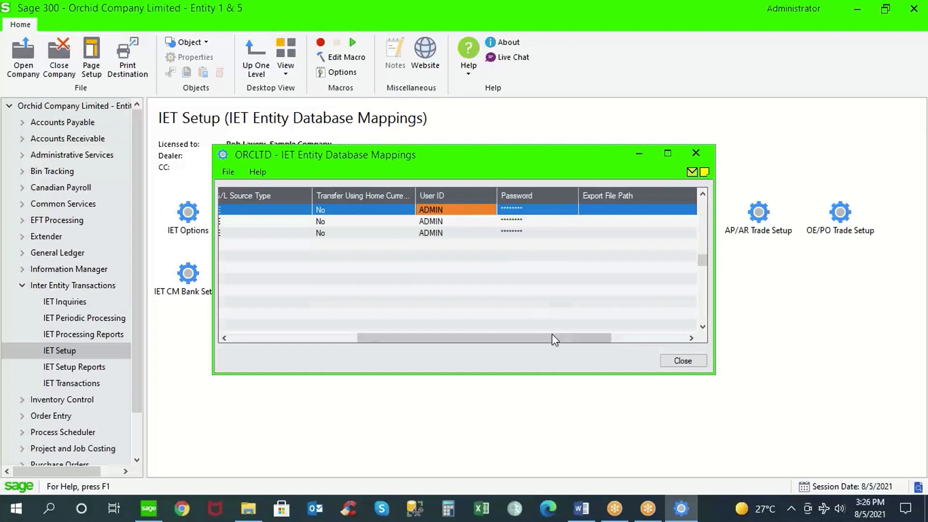
{"action": "left_click_drag", "start_coordinate": [556, 344], "coordinate": [653, 338]}
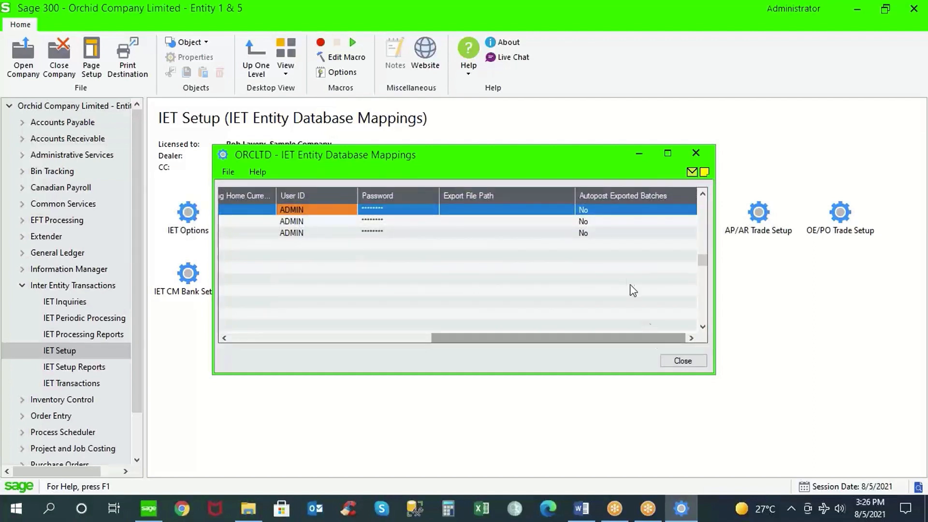
{"action": "left_click", "coordinate": [596, 210]}
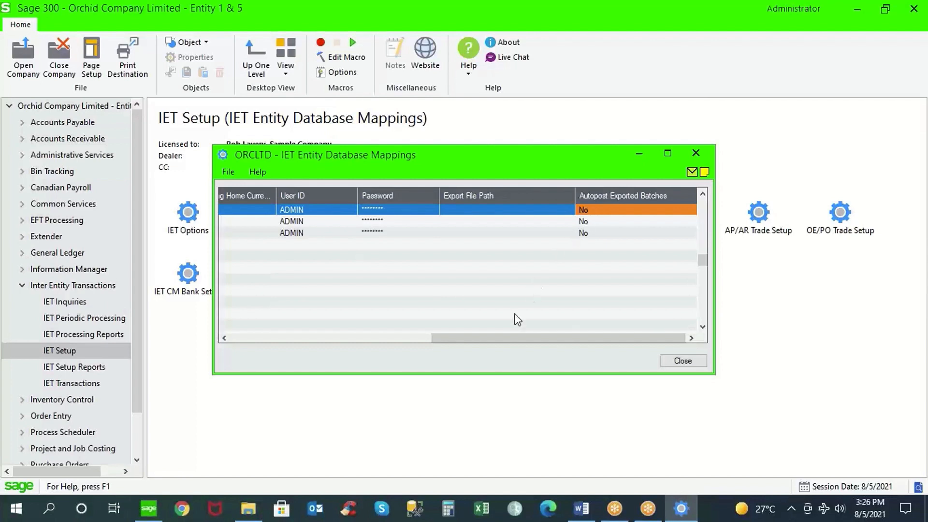
Examine entity 4's online database and export file path settings, then close the IET Entity Database Mappings
{"action": "left_click_drag", "start_coordinate": [508, 341], "coordinate": [261, 333]}
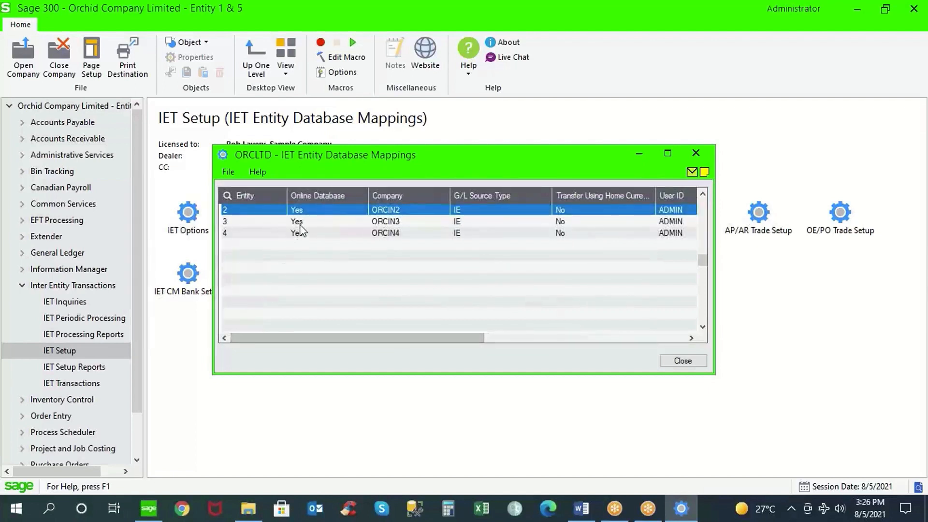
{"action": "left_click", "coordinate": [351, 234]}
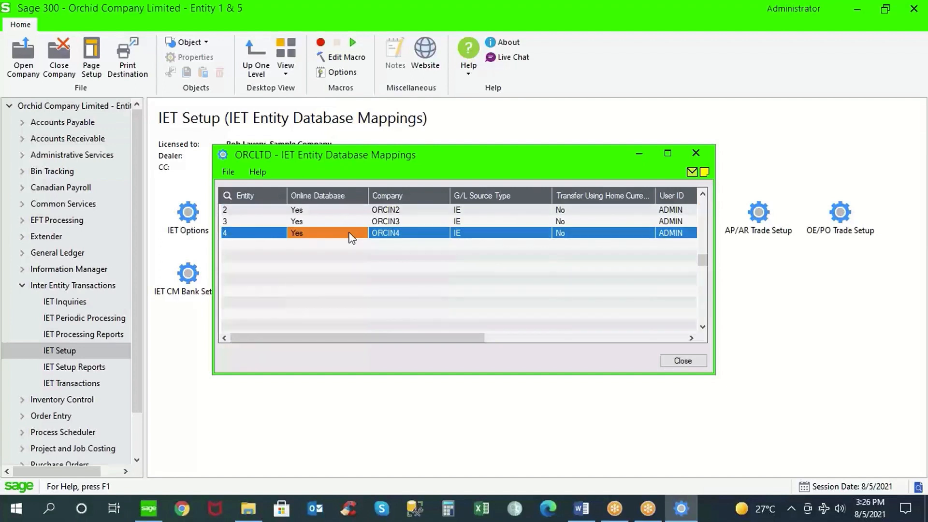
{"action": "double_click", "coordinate": [351, 234]}
{"action": "left_click_drag", "start_coordinate": [385, 337], "coordinate": [602, 343]}
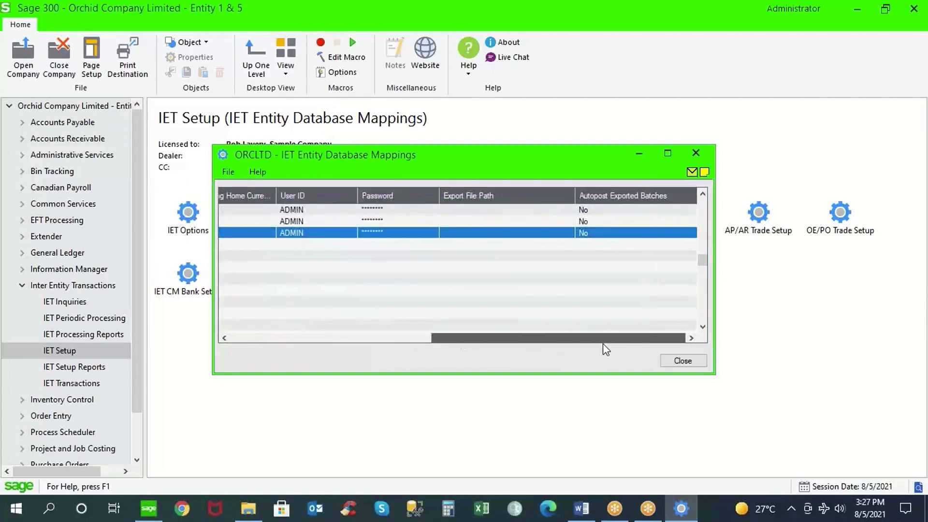
{"action": "left_click", "coordinate": [530, 233]}
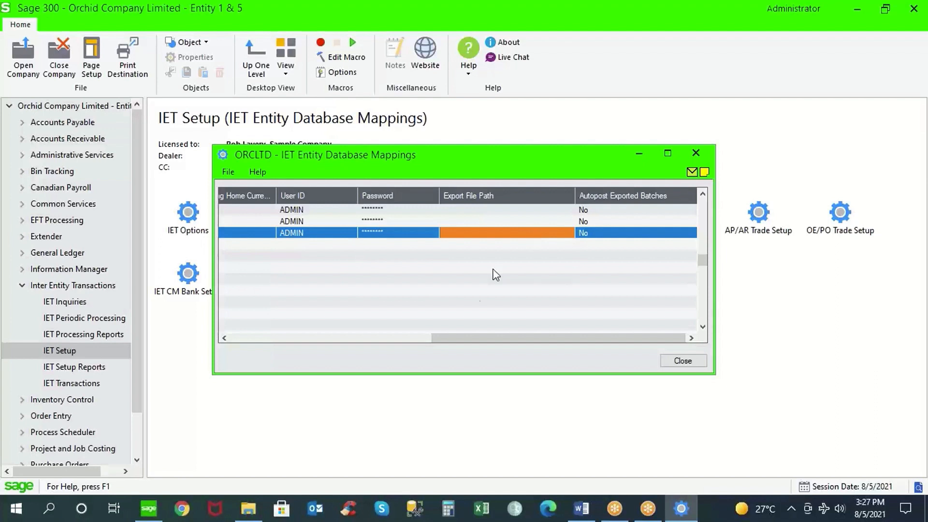
{"action": "left_click_drag", "start_coordinate": [454, 337], "coordinate": [218, 333]}
{"action": "double_click", "coordinate": [321, 229]}
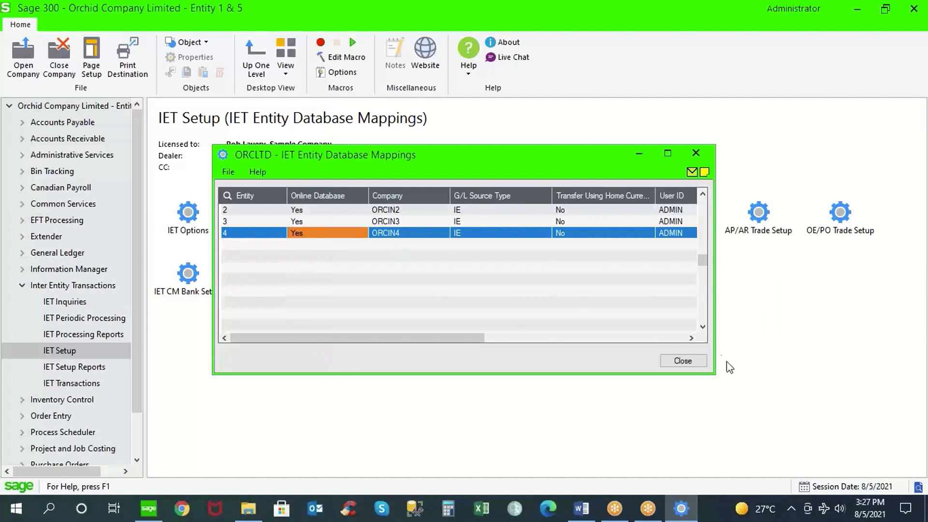
{"action": "left_click", "coordinate": [682, 362]}
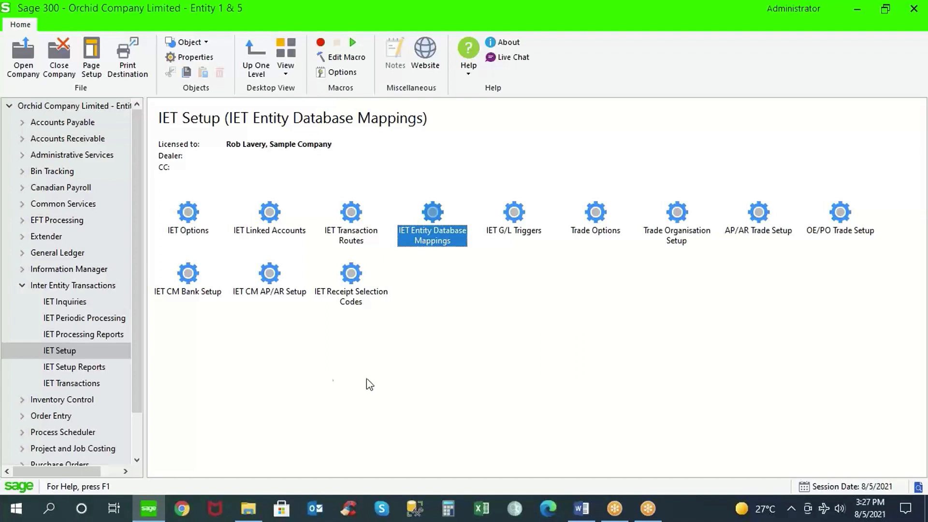
Open A/P Invoice Entry and create a new batch described as "Allocation of Office Supplies"
{"action": "left_click", "coordinate": [55, 123]}
{"action": "double_click", "coordinate": [189, 216]}
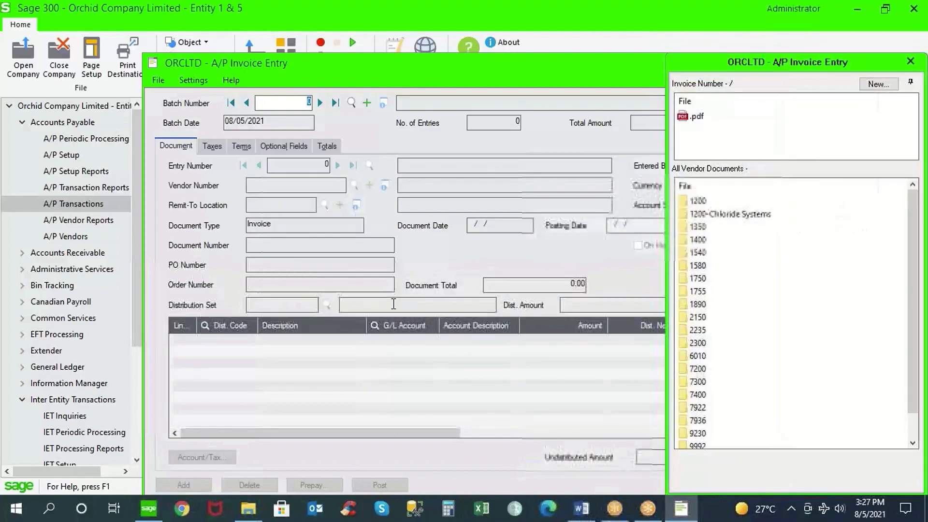
{"action": "left_click_drag", "start_coordinate": [492, 70], "coordinate": [369, 62]}
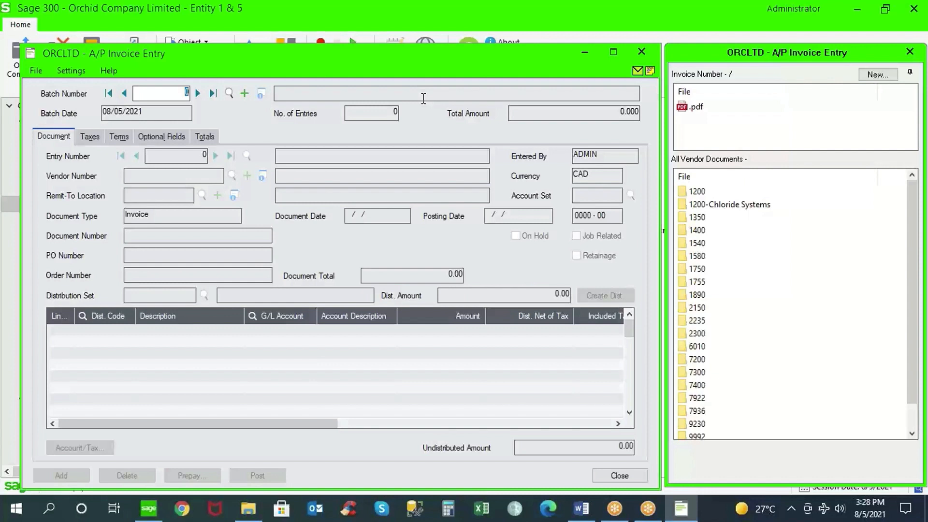
{"action": "left_click", "coordinate": [245, 93]}
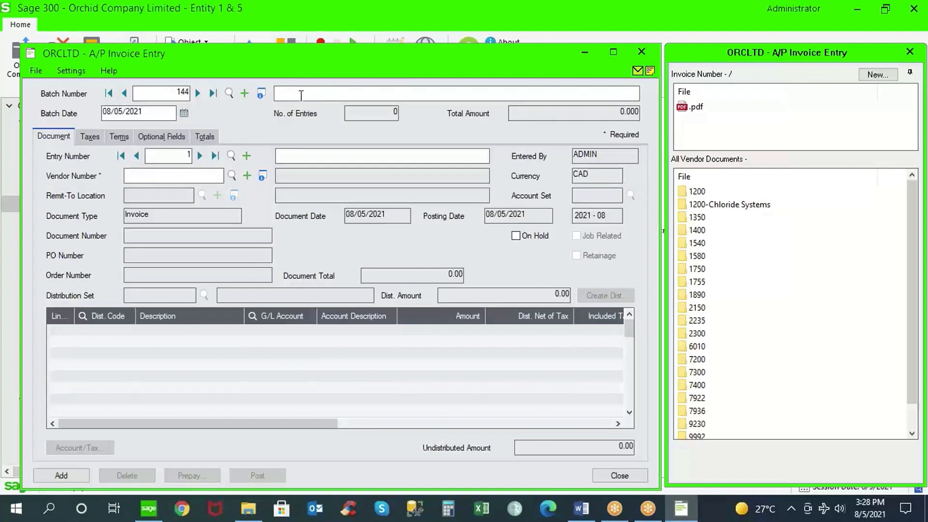
{"action": "type", "text": "Allocation of Office Supplies"}
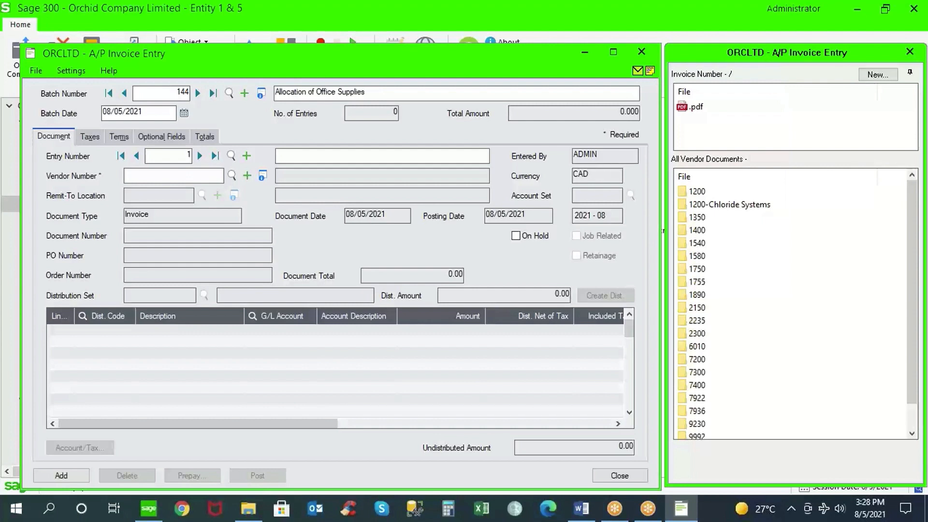
Copy the batch description "Allocation of Office Supplies" into the description of entry 1
{"action": "left_click_drag", "start_coordinate": [367, 95], "coordinate": [177, 107]}
{"action": "key", "text": "ctrl+c"}
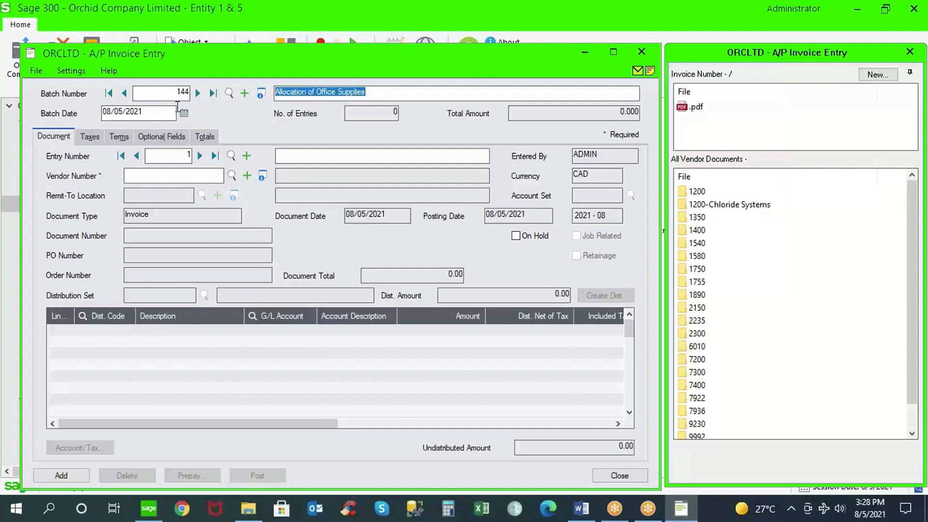
{"action": "key", "text": "Tab"}
{"action": "key", "text": "Tab"}
{"action": "key", "text": "Tab"}
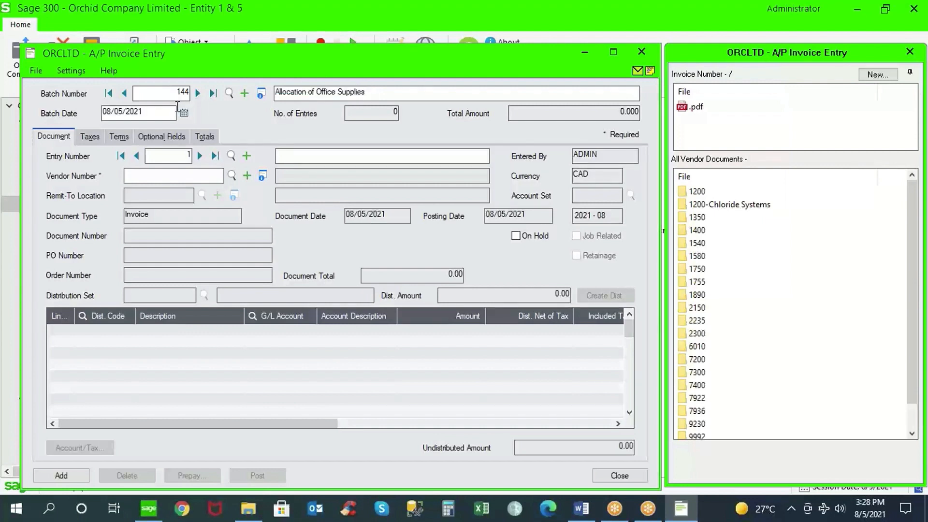
{"action": "key", "text": "ctrl+v"}
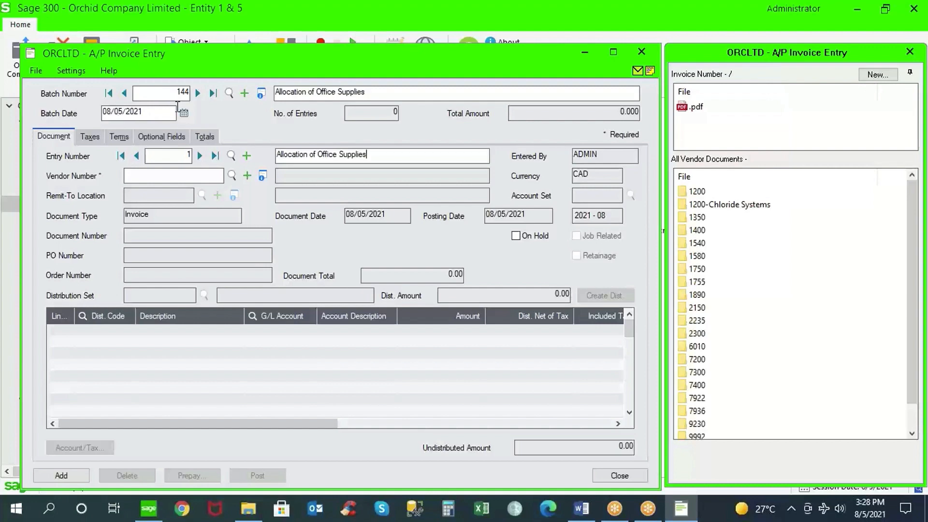
Set the invoice entry's vendor number to 1200 and its document number to INV651
{"action": "key", "text": "Tab"}
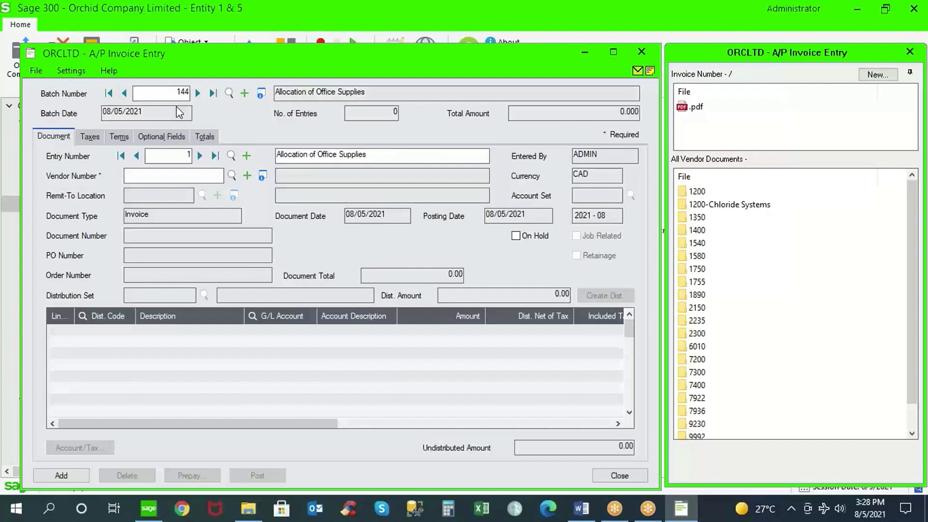
{"action": "type", "text": "1200"}
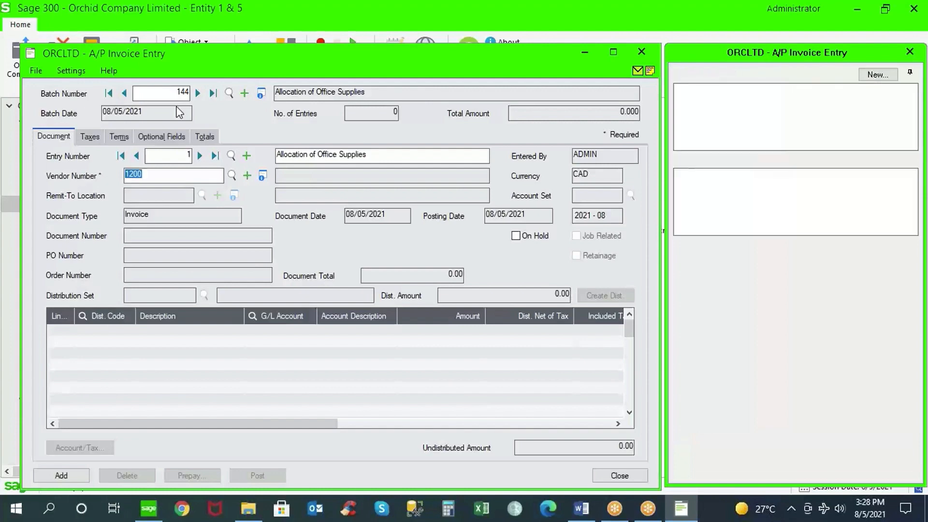
{"action": "key", "text": "Tab"}
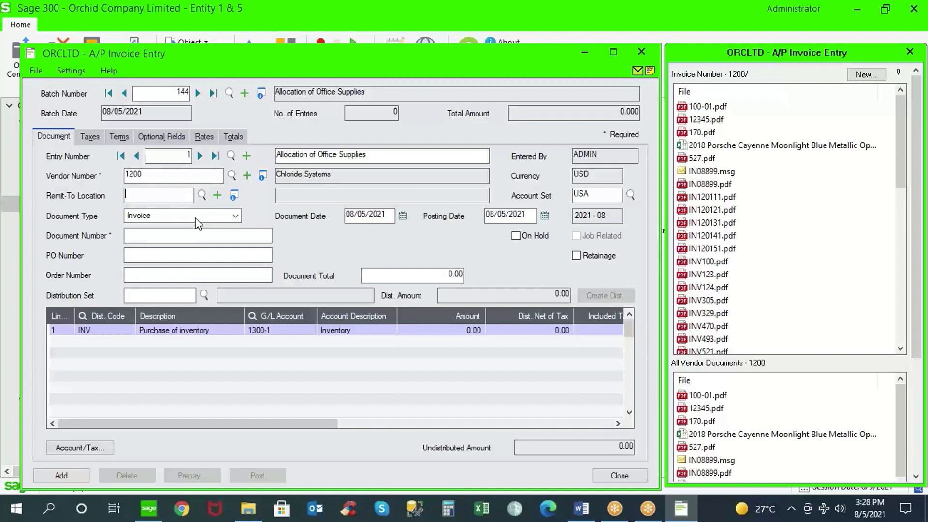
{"action": "left_click", "coordinate": [180, 237]}
{"action": "mouse_move", "coordinate": [760, 167]}
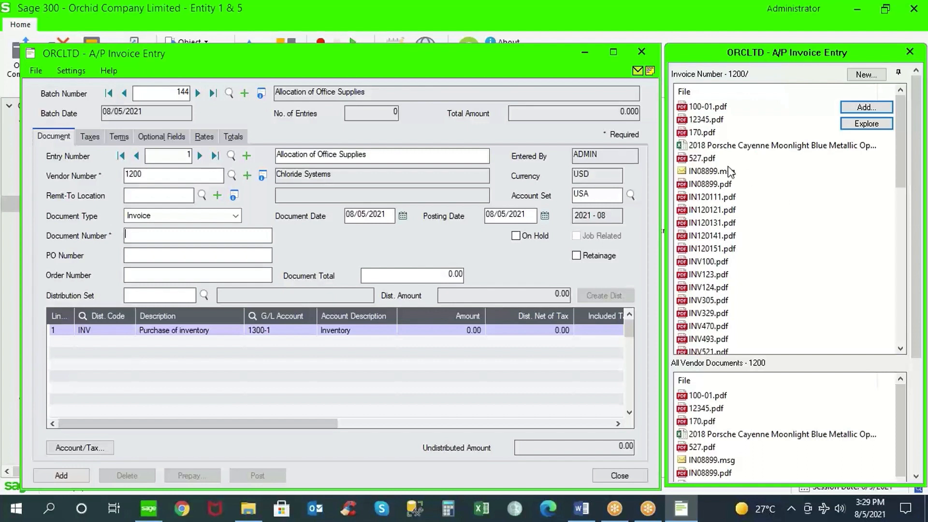
{"action": "type", "text": "INV"}
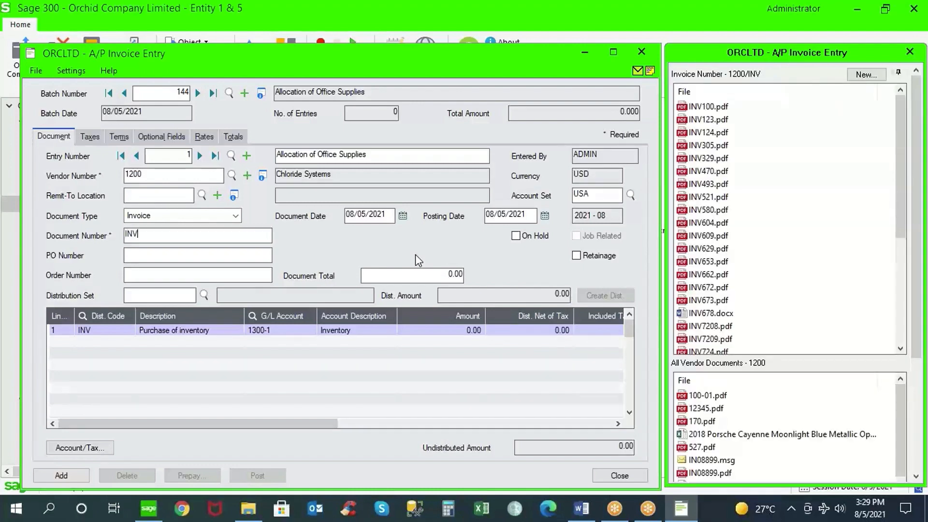
{"action": "type", "text": "651"}
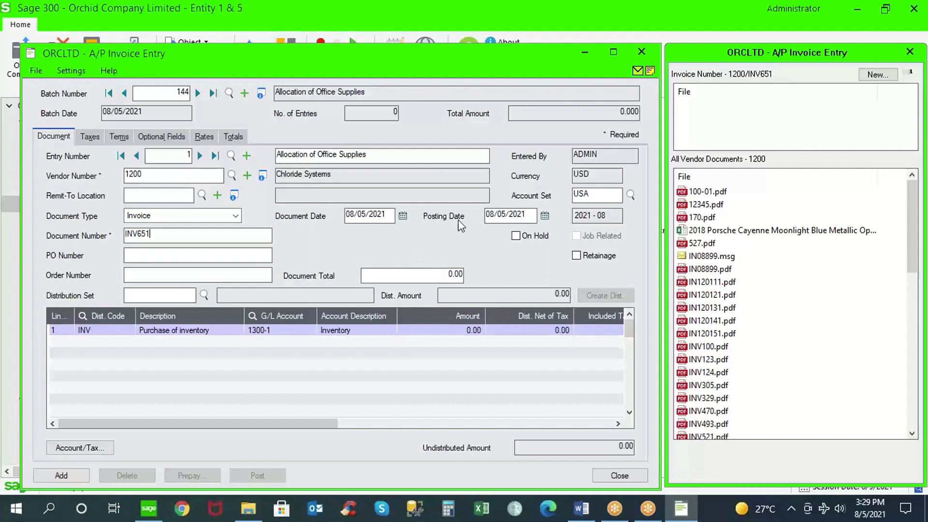
Explore the document folder linked to invoice INV651 in File Explorer and close it again
{"action": "mouse_move", "coordinate": [721, 114]}
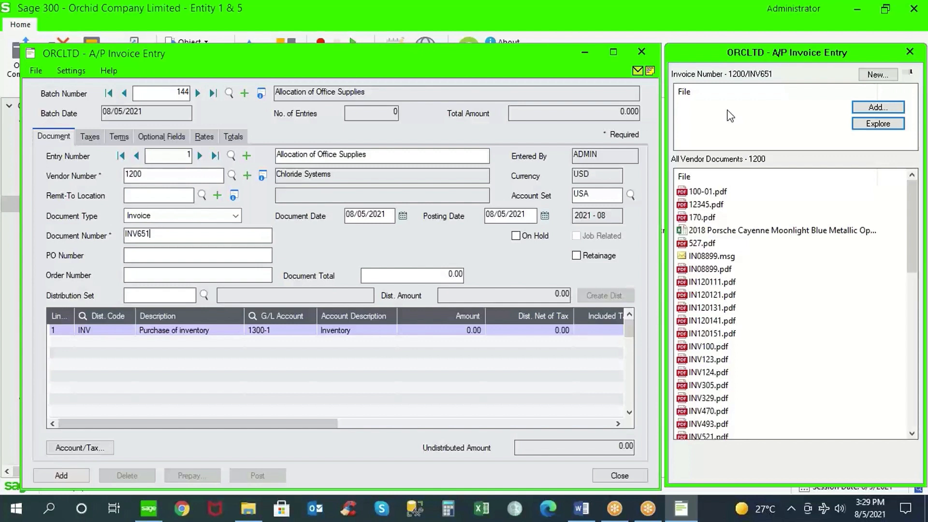
{"action": "mouse_move", "coordinate": [770, 195]}
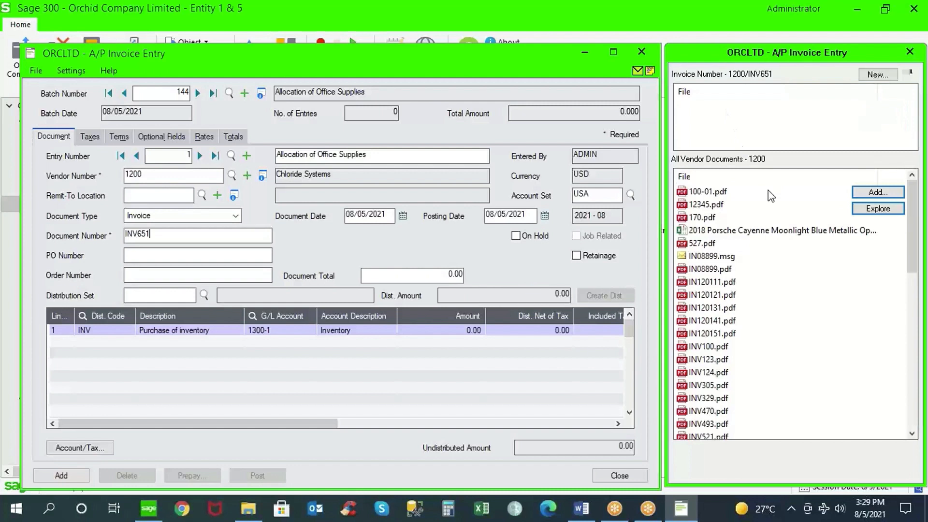
{"action": "mouse_move", "coordinate": [787, 127]}
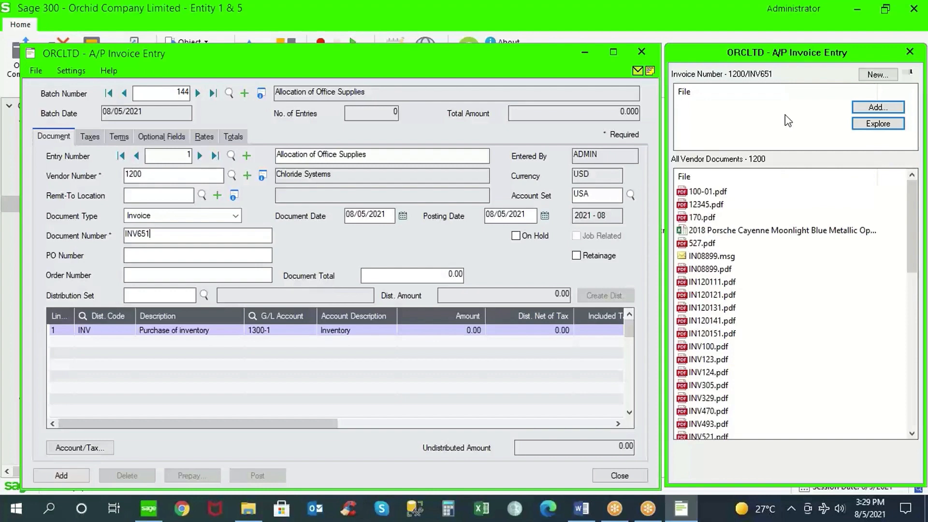
{"action": "left_click", "coordinate": [878, 124]}
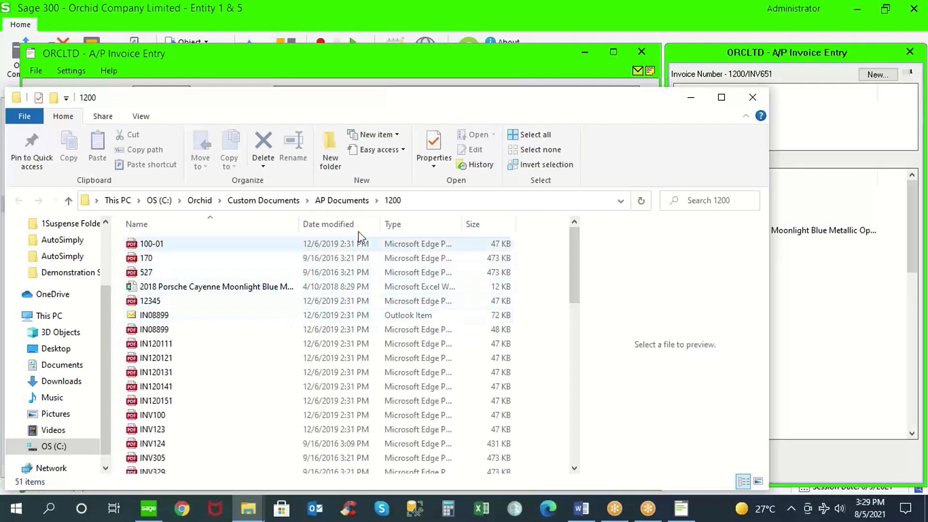
{"action": "left_click", "coordinate": [753, 98]}
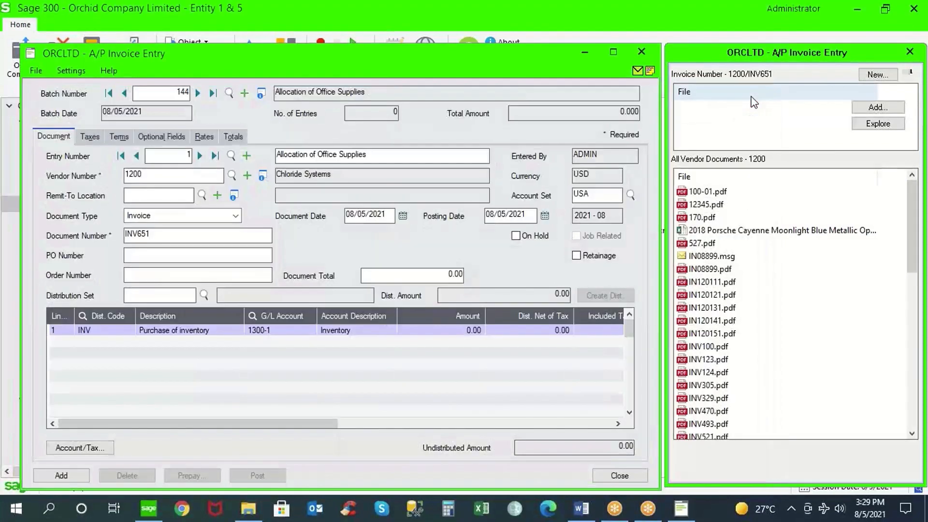
Attach the Approved Emergency Form file from 1Suspense Folder to invoice INV651
{"action": "left_click", "coordinate": [880, 107]}
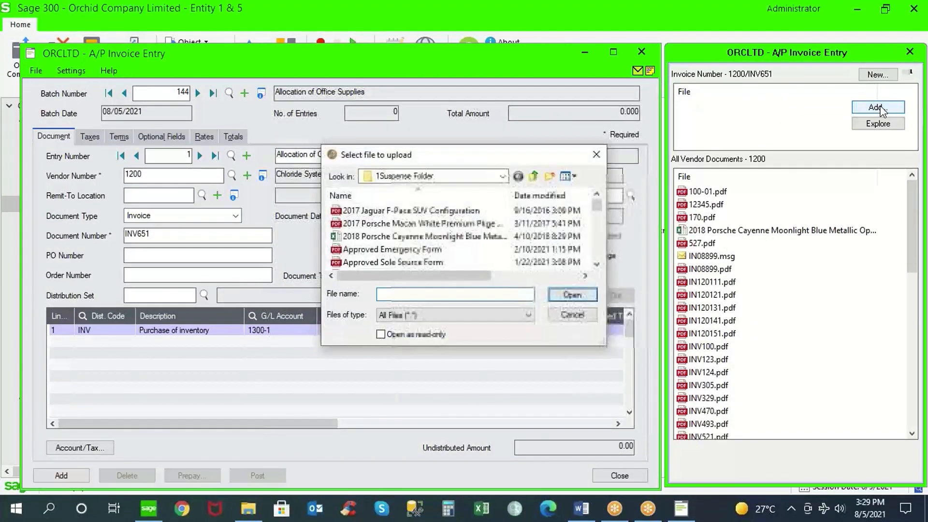
{"action": "double_click", "coordinate": [407, 250]}
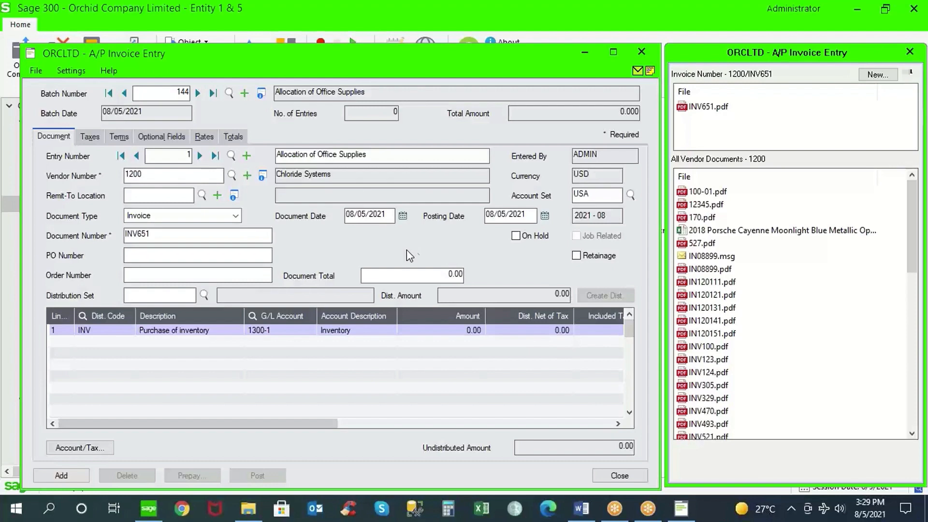
{"action": "mouse_move", "coordinate": [685, 136]}
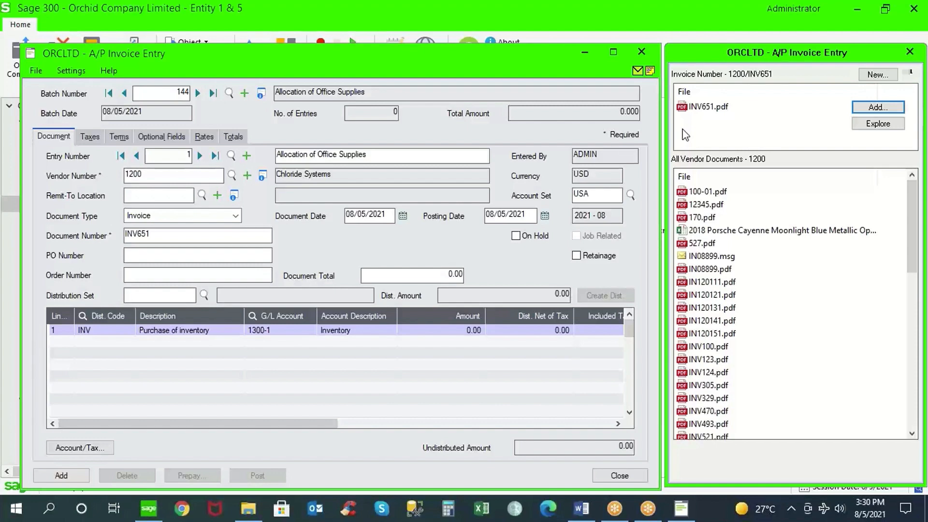
Change the invoice entry's document number to INV6517 to make it unique for vendor 1200
{"action": "key", "text": "Tab"}
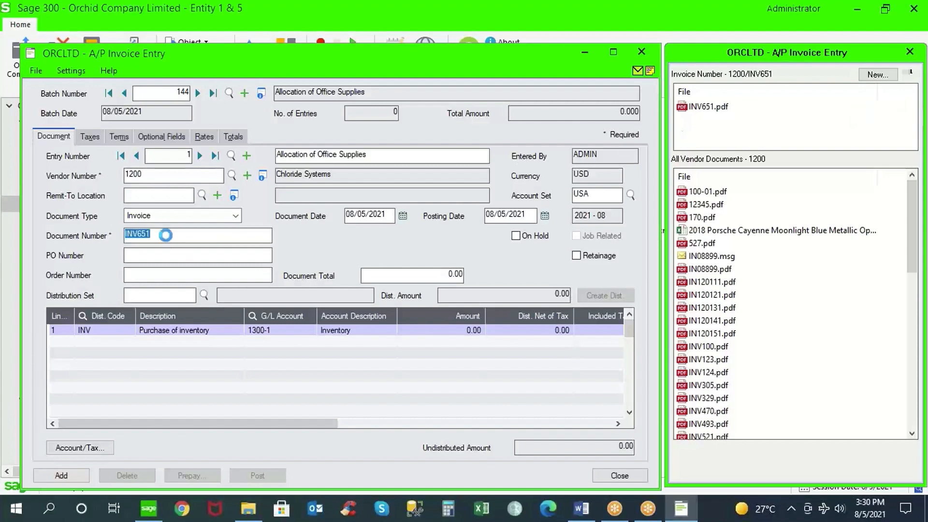
{"action": "left_click", "coordinate": [282, 203]}
{"action": "left_click", "coordinate": [66, 333]}
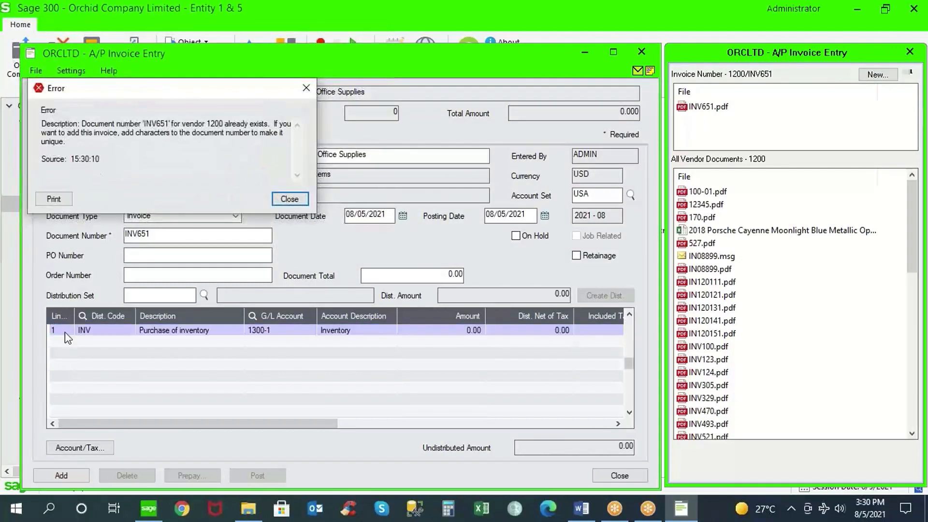
{"action": "left_click", "coordinate": [290, 201]}
{"action": "left_click", "coordinate": [166, 334]}
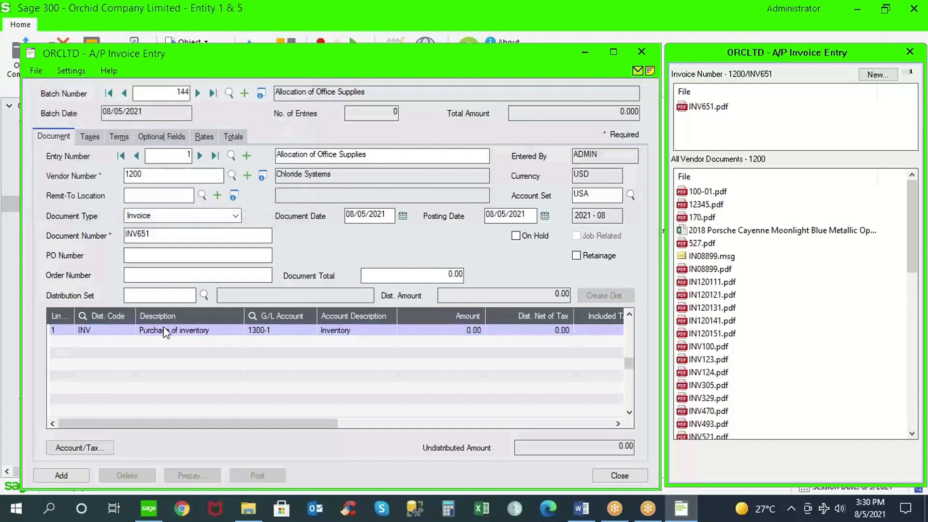
{"action": "left_click", "coordinate": [290, 200]}
{"action": "left_click", "coordinate": [218, 233]}
{"action": "type", "text": "7"}
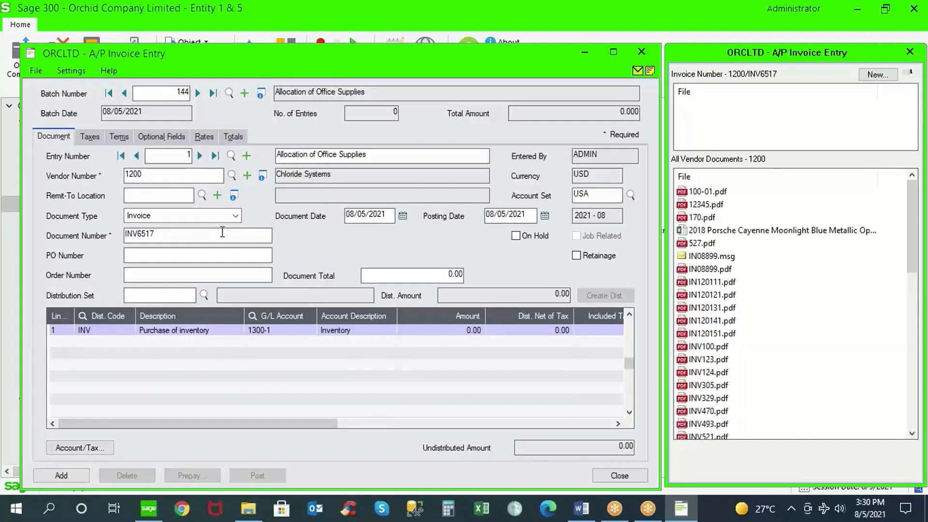
Attach the Approved Emergency Form file from 1Suspense Folder to invoice INV6517
{"action": "mouse_move", "coordinate": [869, 125]}
{"action": "left_click", "coordinate": [874, 106]}
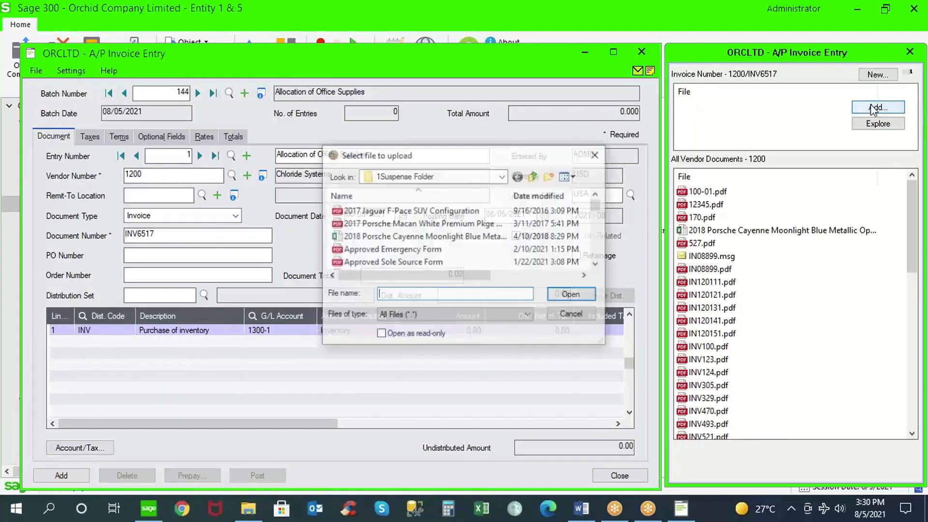
{"action": "double_click", "coordinate": [403, 249]}
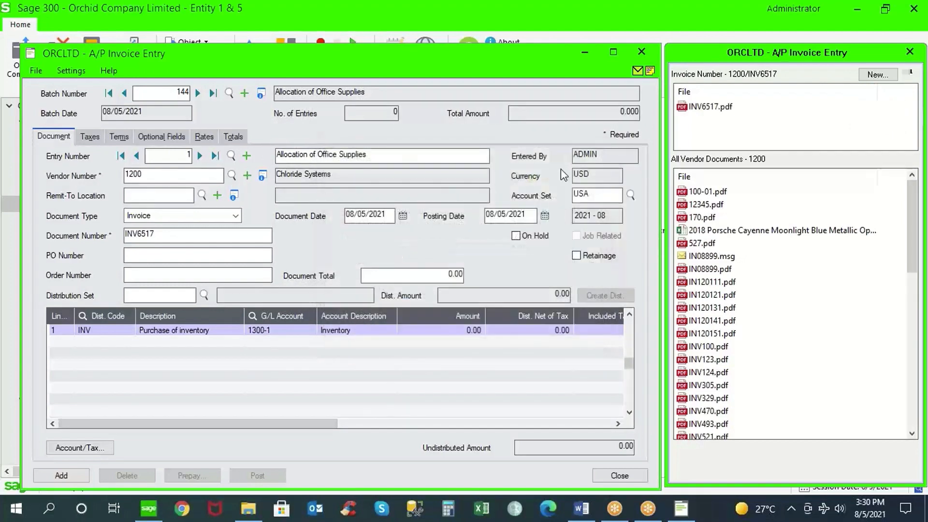
{"action": "mouse_move", "coordinate": [720, 111]}
{"action": "double_click", "coordinate": [168, 234]}
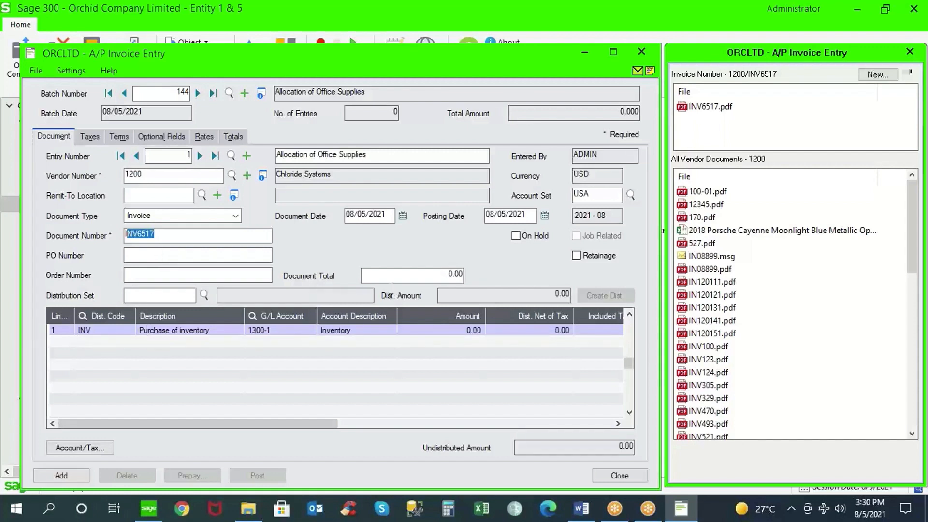
Set the invoice's document total to 2000
{"action": "left_click", "coordinate": [427, 274]}
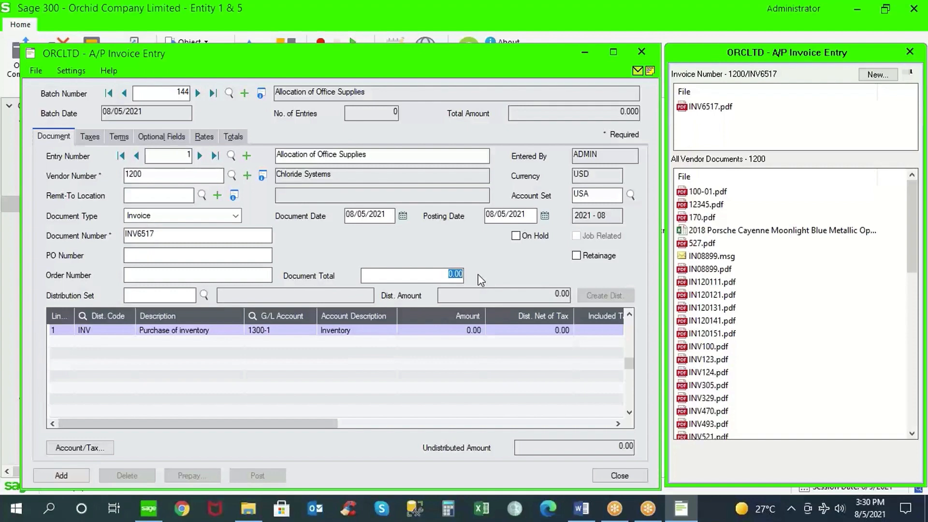
{"action": "type", "text": "2000"}
{"action": "key", "text": "Tab"}
Assign the distribution set OSINC2, Office Supplies - Inter company 2, to the invoice
{"action": "left_click", "coordinate": [203, 294]}
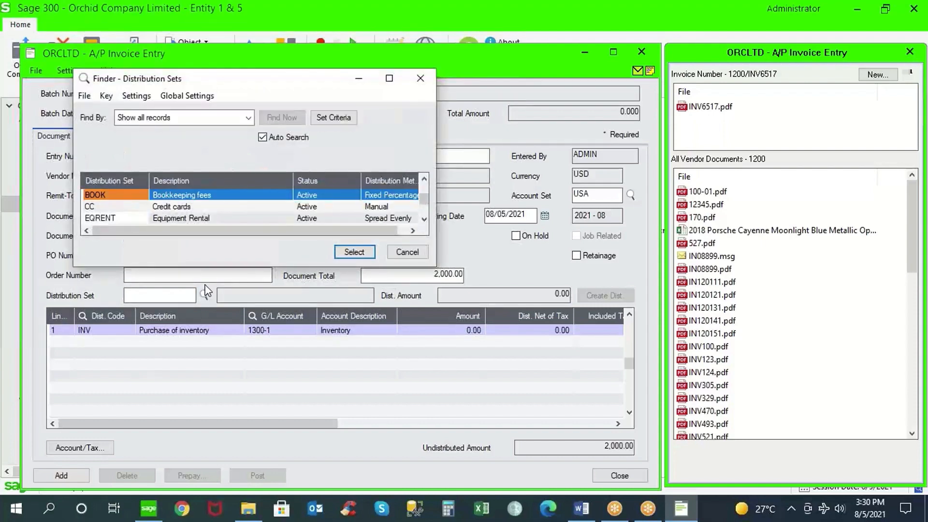
{"action": "left_click_drag", "start_coordinate": [427, 200], "coordinate": [426, 212]}
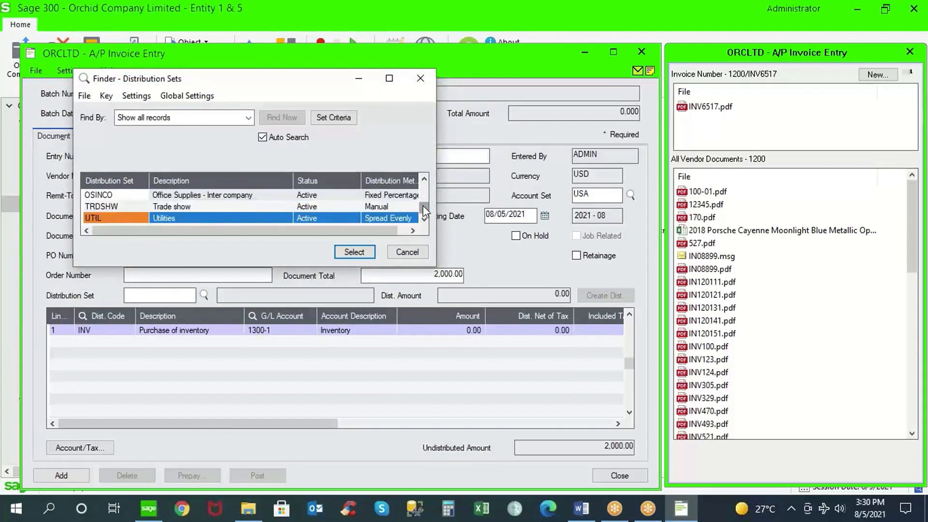
{"action": "left_click", "coordinate": [234, 195]}
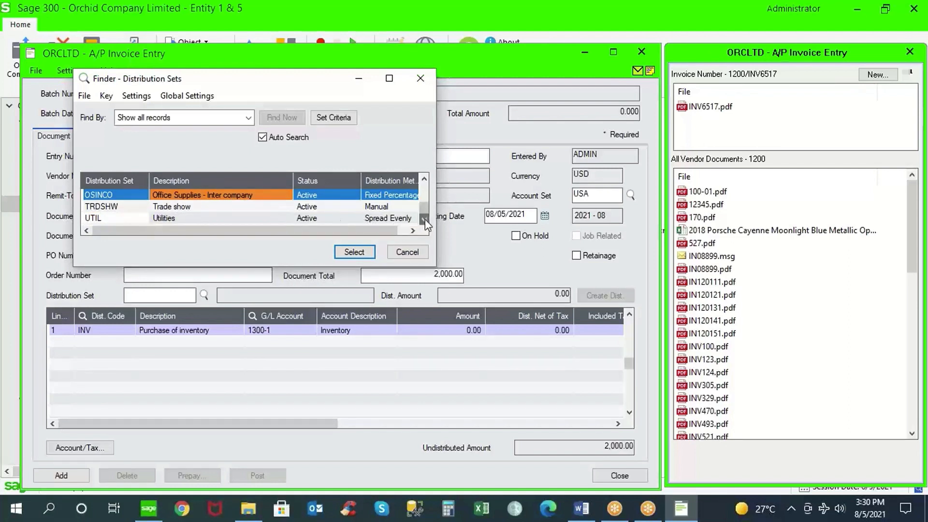
{"action": "left_click", "coordinate": [425, 177]}
{"action": "left_click", "coordinate": [424, 177]}
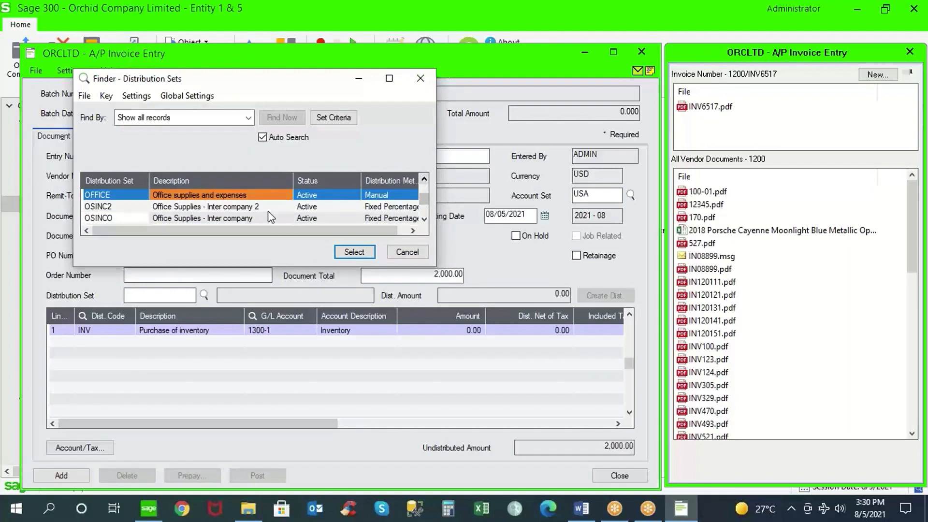
{"action": "double_click", "coordinate": [134, 205]}
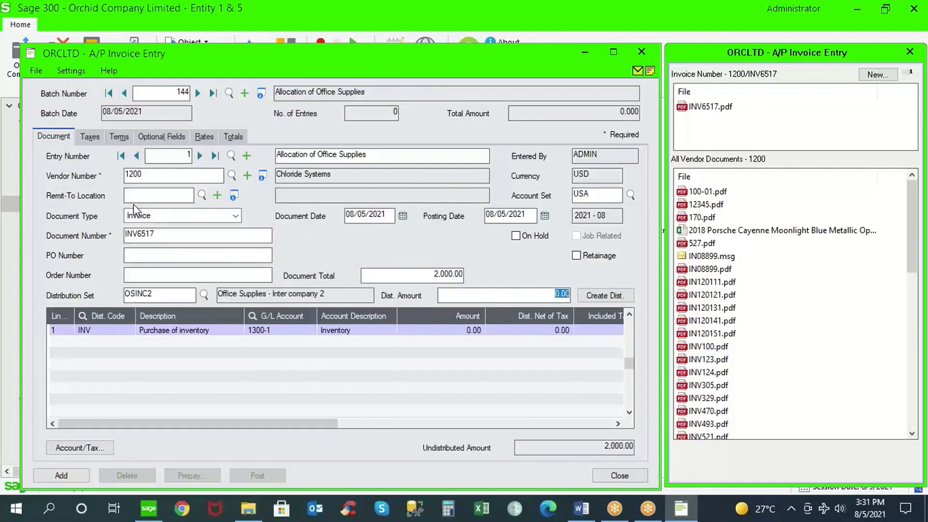
Open the A/P distribution sets setup and examine the distribution percentages of the BOOK set
{"action": "left_click", "coordinate": [584, 51]}
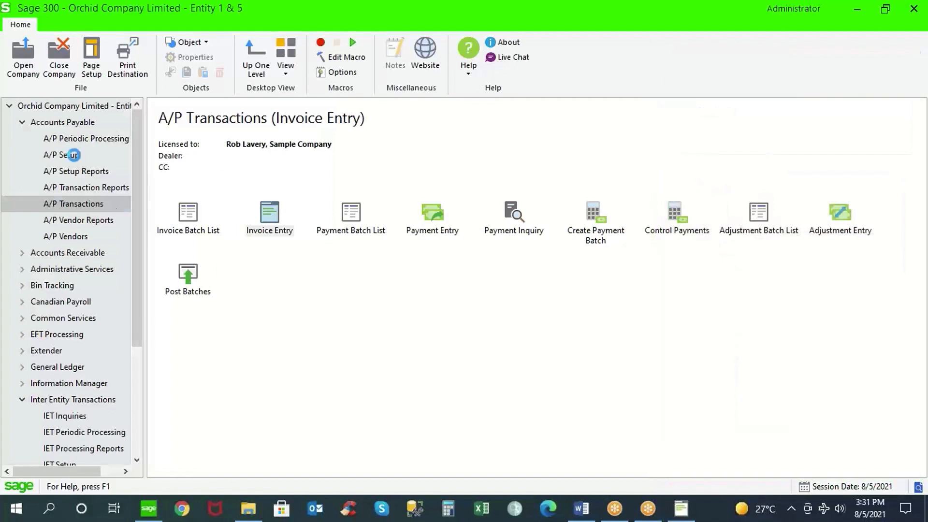
{"action": "left_click", "coordinate": [80, 157]}
{"action": "left_click", "coordinate": [435, 216]}
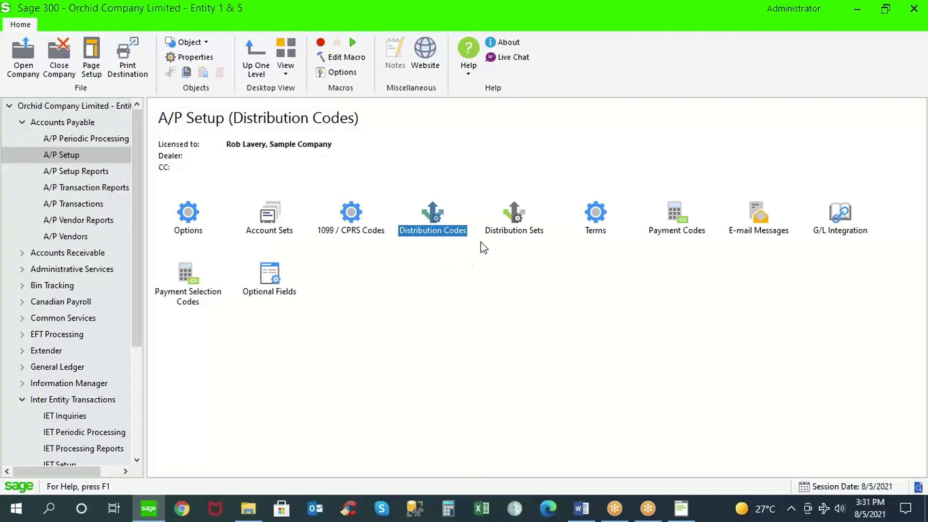
{"action": "double_click", "coordinate": [513, 220]}
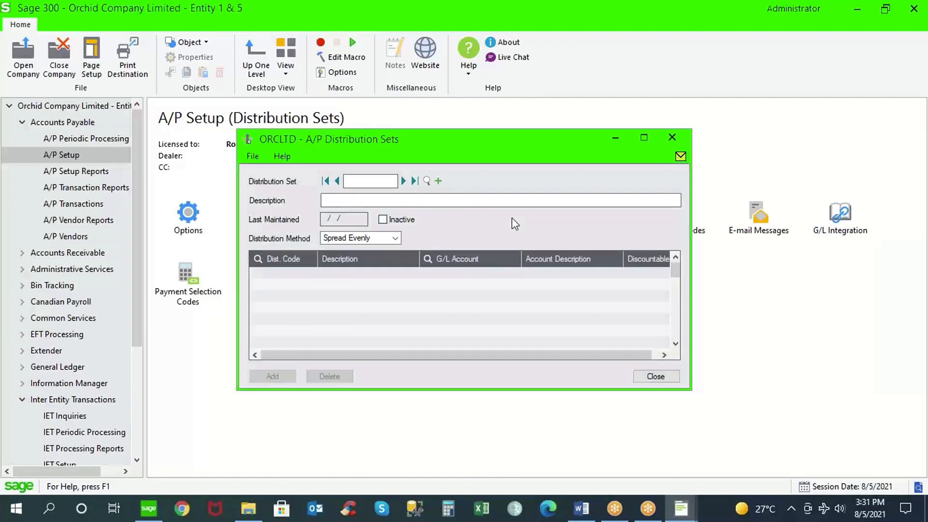
{"action": "left_click", "coordinate": [403, 182]}
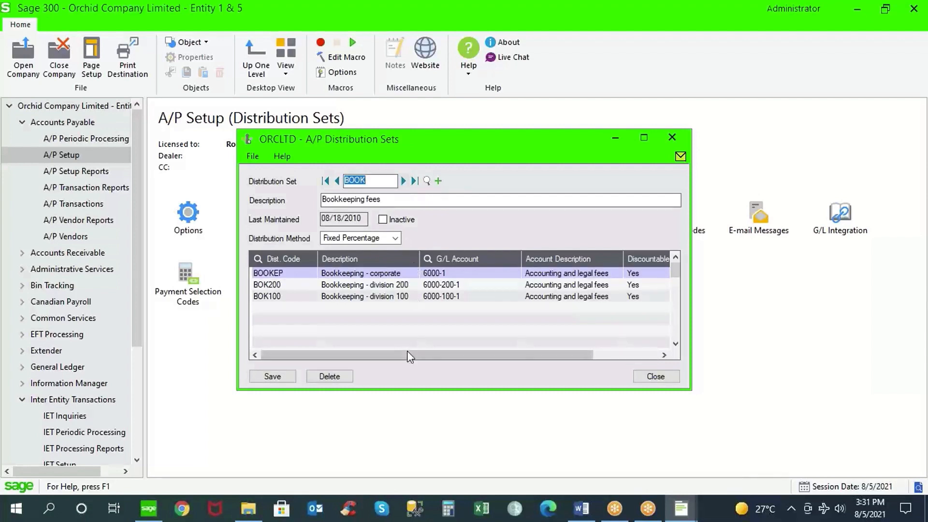
{"action": "left_click_drag", "start_coordinate": [408, 357], "coordinate": [494, 358]}
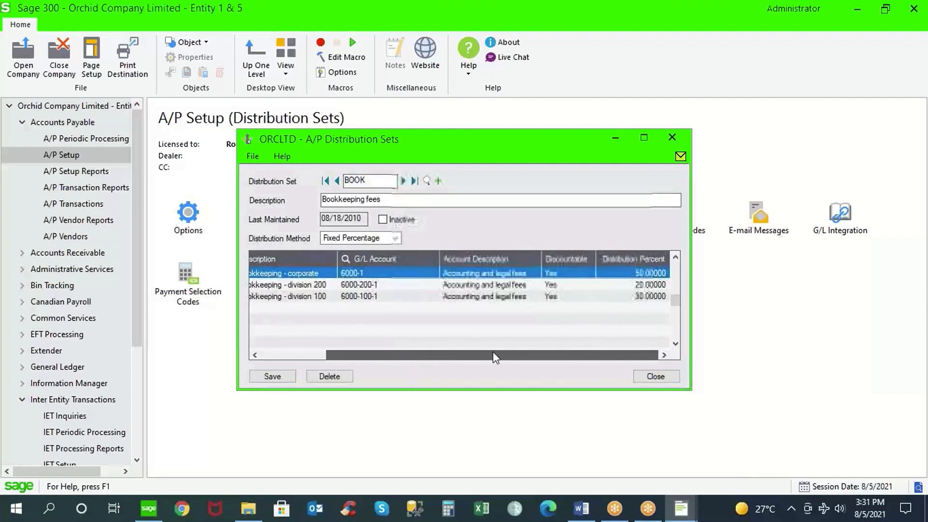
{"action": "left_click", "coordinate": [614, 274]}
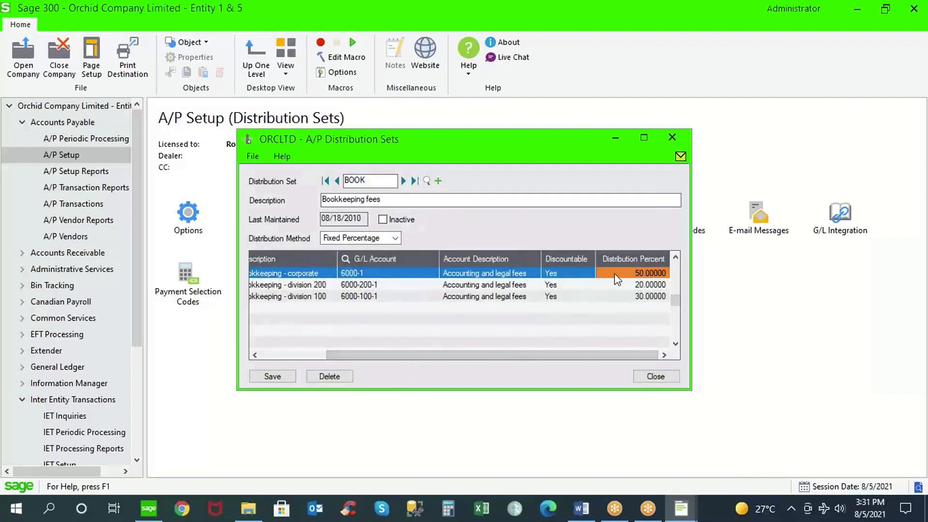
Review the distribution methods available for the BOOK set, keep Fixed Percentage, and close the distribution sets window
{"action": "left_click", "coordinate": [394, 238]}
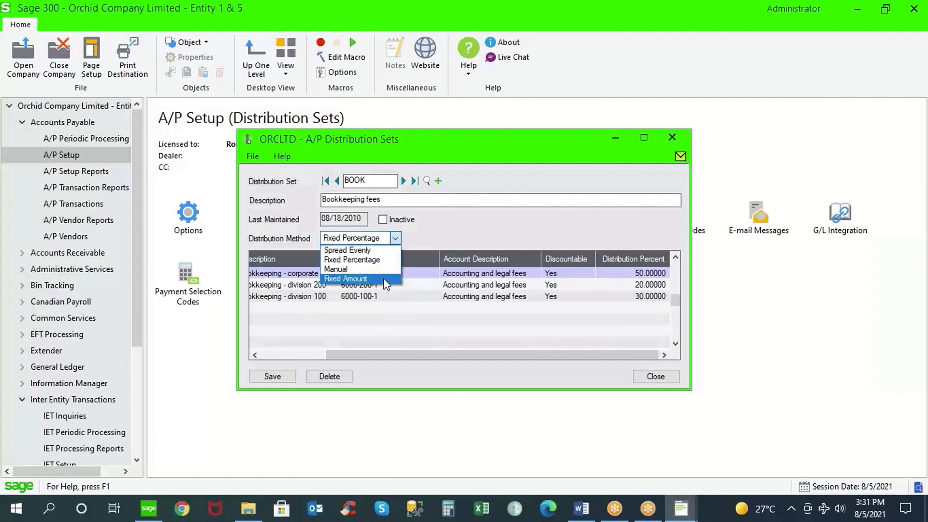
{"action": "left_click", "coordinate": [388, 262]}
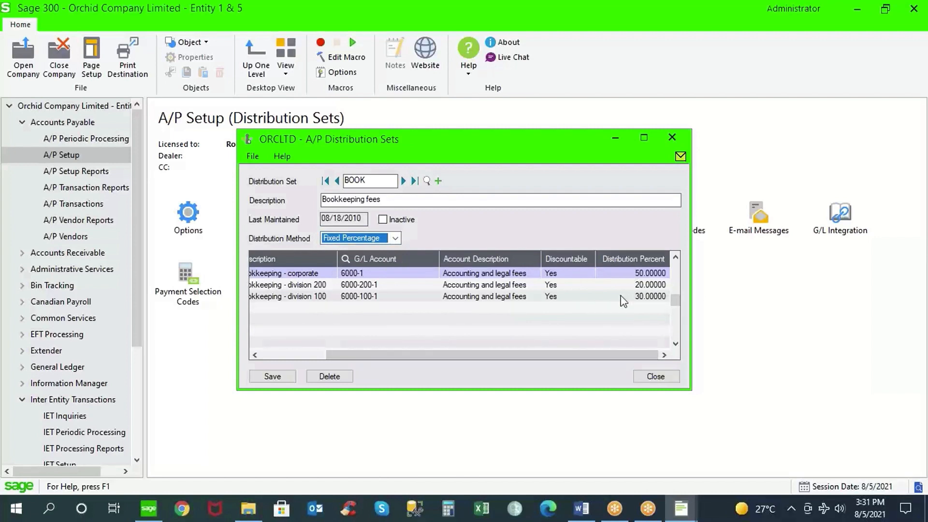
{"action": "left_click", "coordinate": [657, 376]}
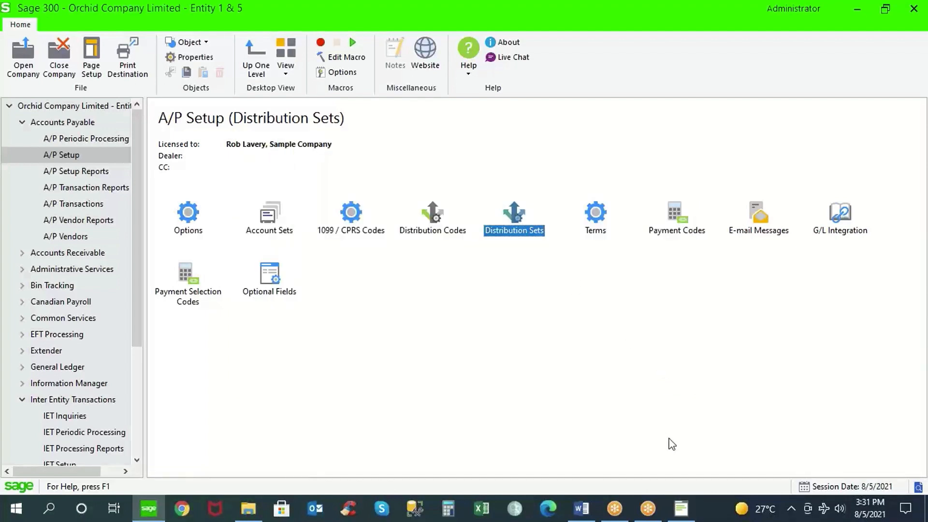
Return to the A/P invoice, set the distribution amount to 2000, and create the distribution lines from the set
{"action": "left_click", "coordinate": [681, 508]}
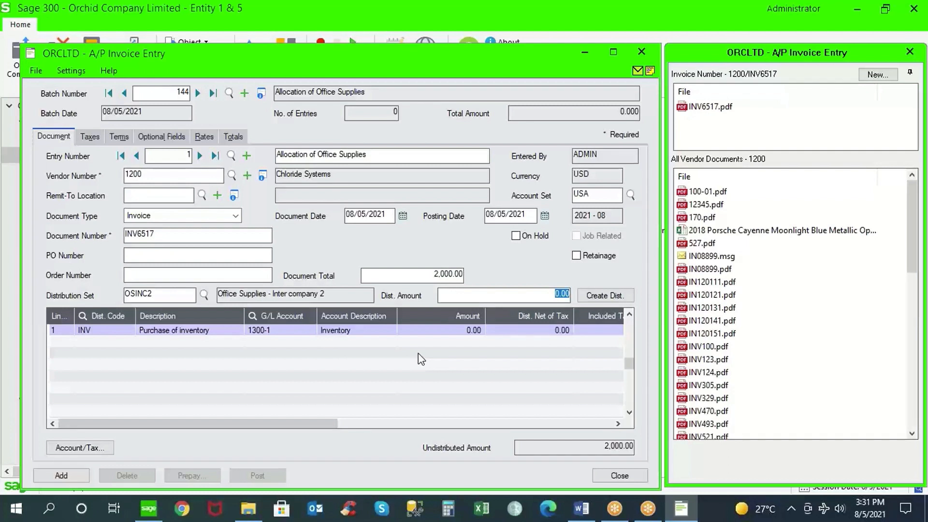
{"action": "type", "text": "2000"}
{"action": "left_click", "coordinate": [596, 295]}
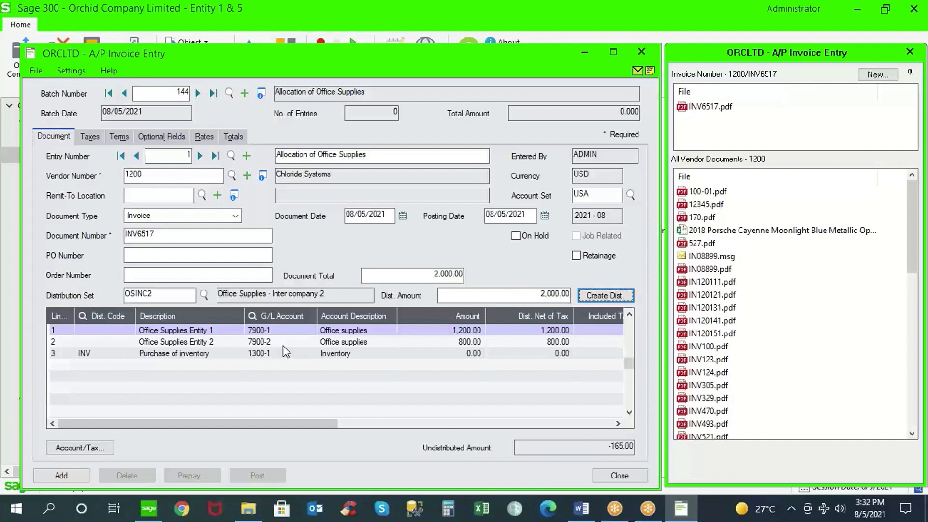
{"action": "left_click", "coordinate": [262, 329]}
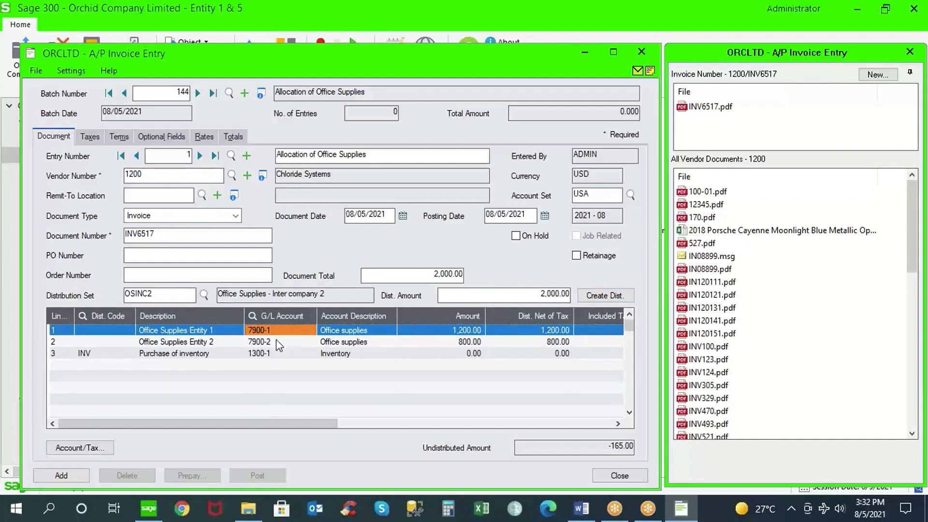
{"action": "left_click", "coordinate": [278, 342]}
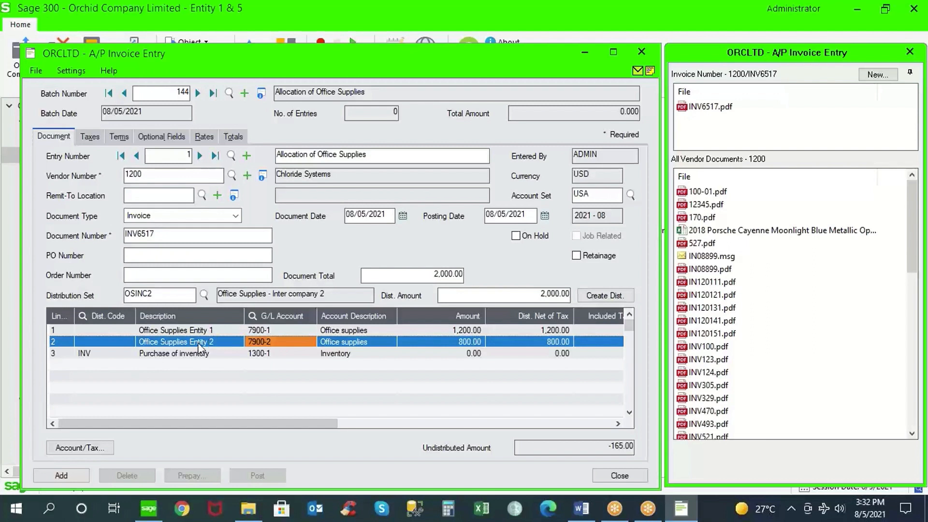
Delete the Purchase of inventory detail line from the invoice
{"action": "left_click", "coordinate": [63, 355]}
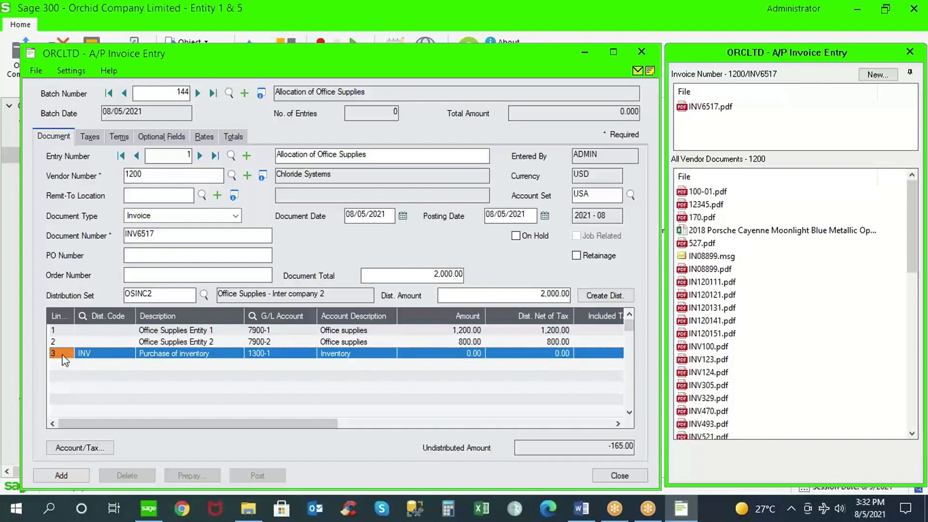
{"action": "key", "text": "Delete"}
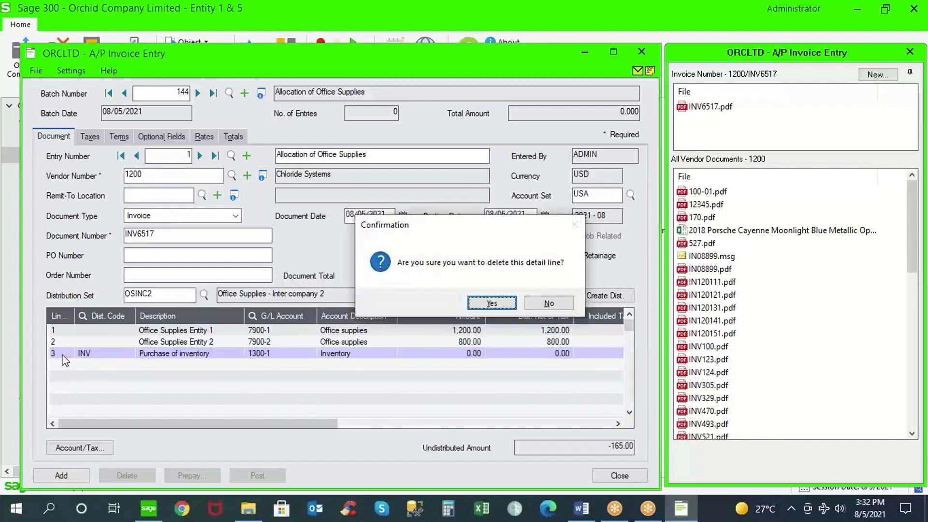
{"action": "left_click", "coordinate": [486, 302]}
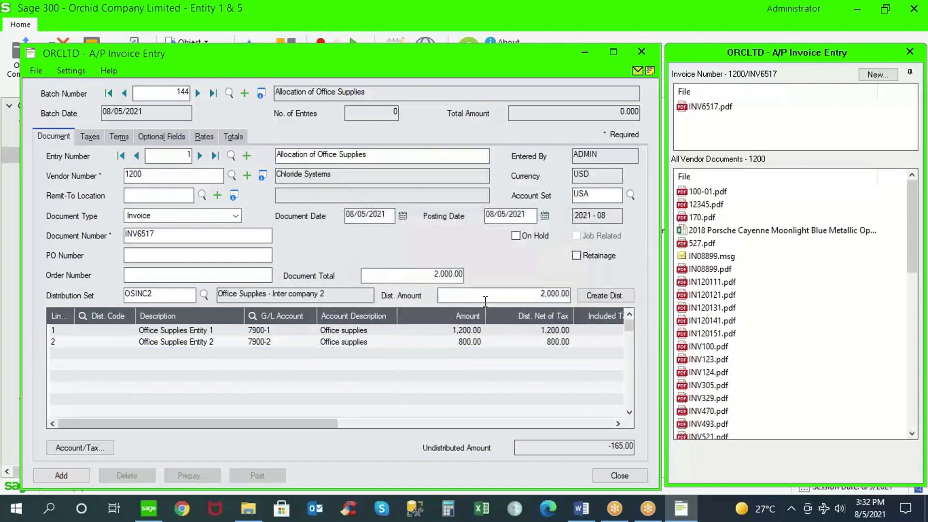
Set the detail tax class to 2 for State Tax and County Tax on the Office Supplies Entity 2 line and save it
{"action": "left_click", "coordinate": [73, 332]}
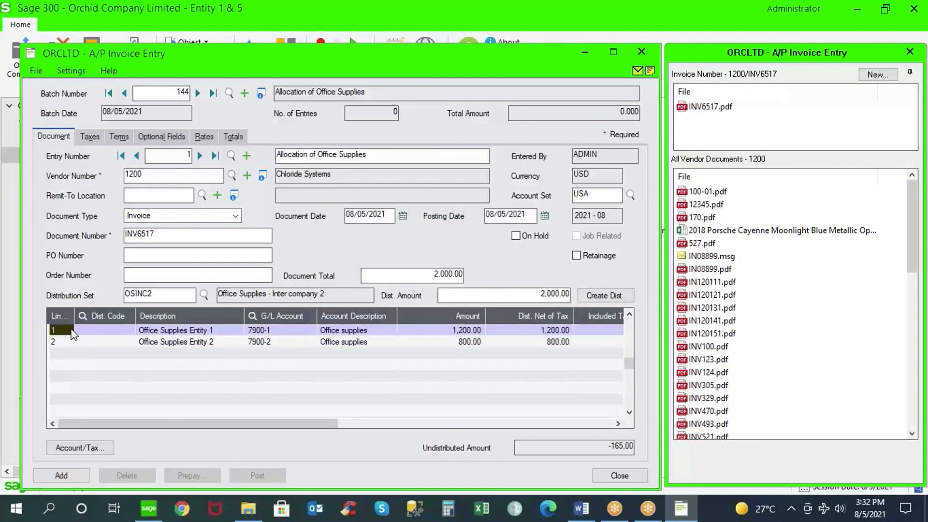
{"action": "left_click", "coordinate": [89, 449]}
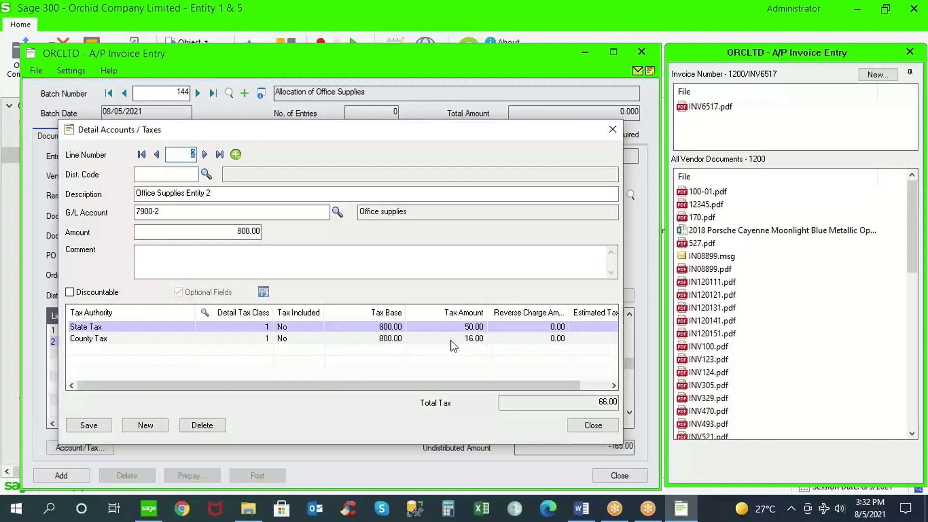
{"action": "left_click", "coordinate": [253, 327]}
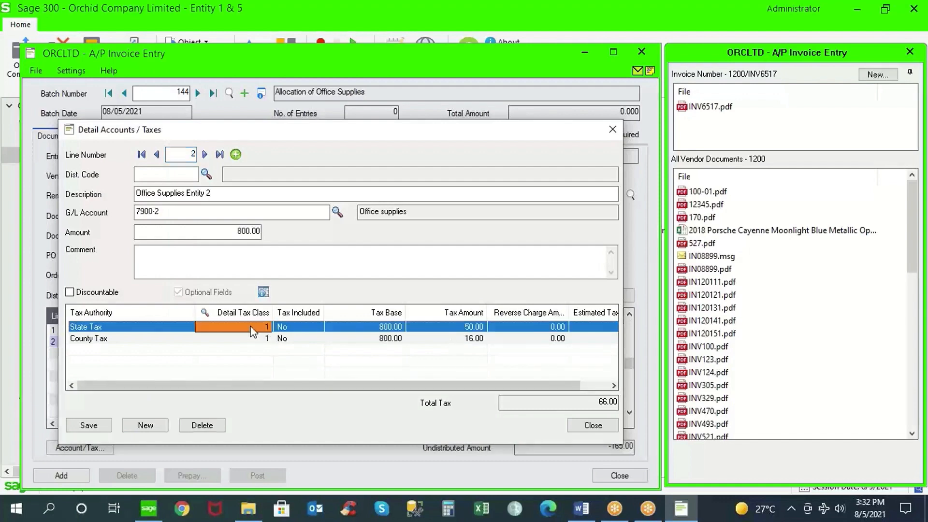
{"action": "type", "text": "2"}
{"action": "key", "text": "Down"}
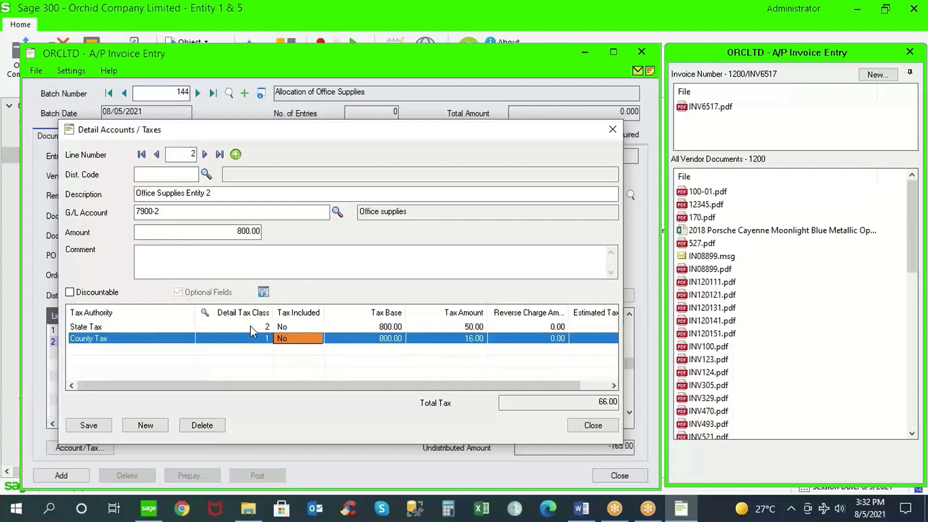
{"action": "type", "text": "2"}
{"action": "key", "text": "Tab"}
{"action": "left_click", "coordinate": [158, 154]}
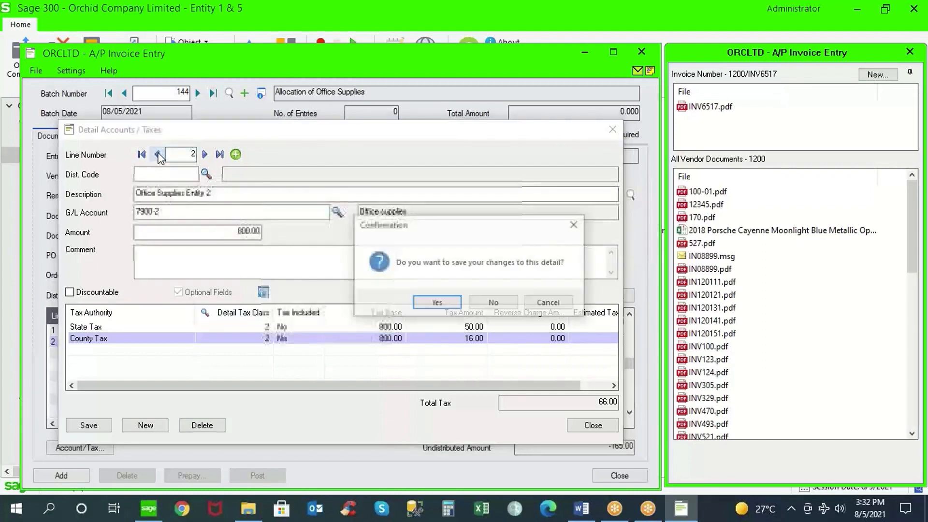
{"action": "left_click", "coordinate": [445, 307]}
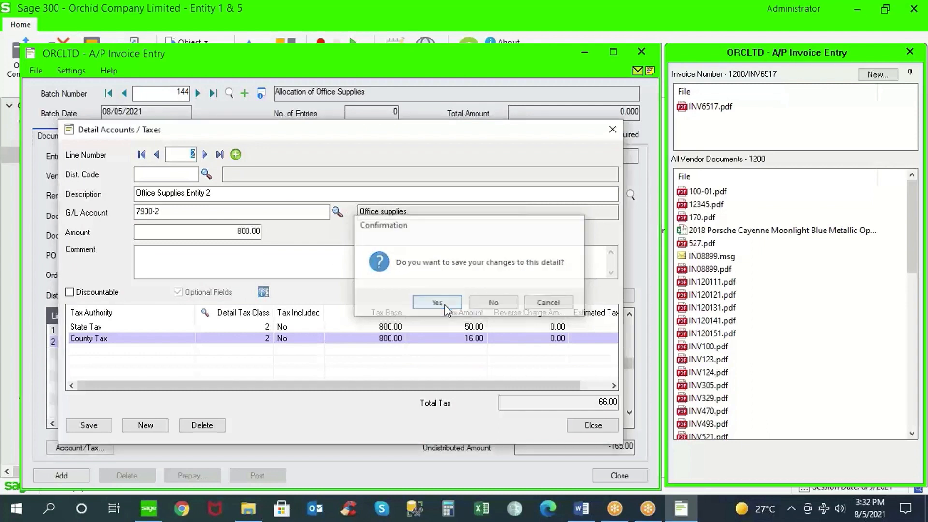
Set the detail tax class to 2 for State Tax and County Tax on the Office Supplies Entity 1 line, save and close the details
{"action": "left_click", "coordinate": [265, 332]}
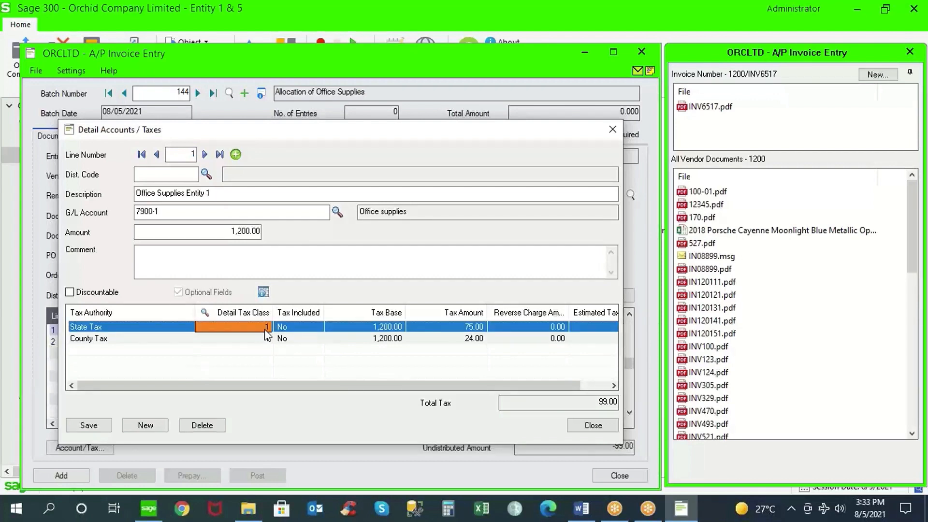
{"action": "type", "text": "2"}
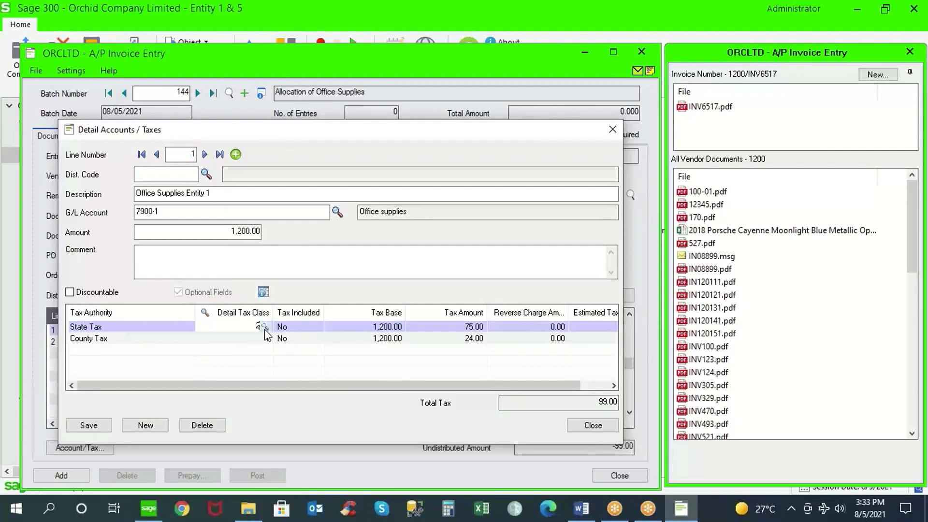
{"action": "key", "text": "Tab"}
{"action": "key", "text": "Down"}
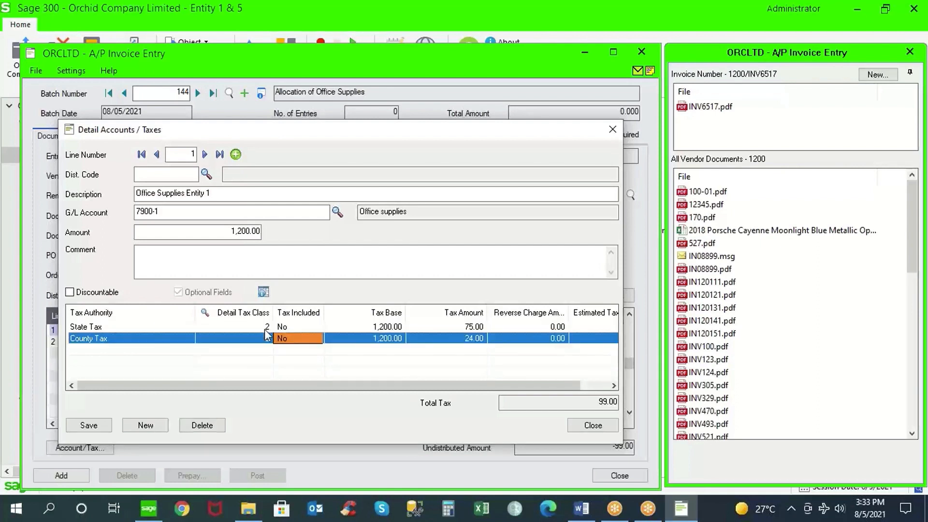
{"action": "left_click", "coordinate": [93, 428]}
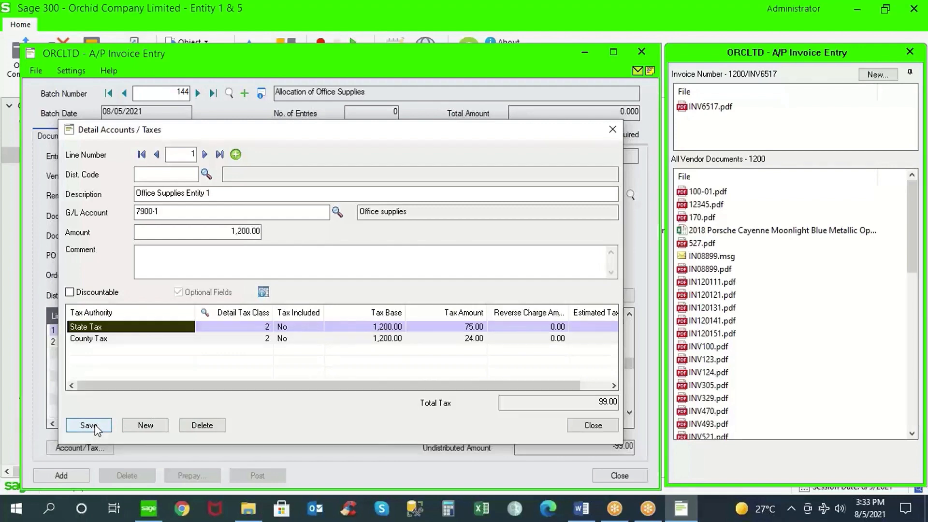
{"action": "left_click", "coordinate": [589, 427]}
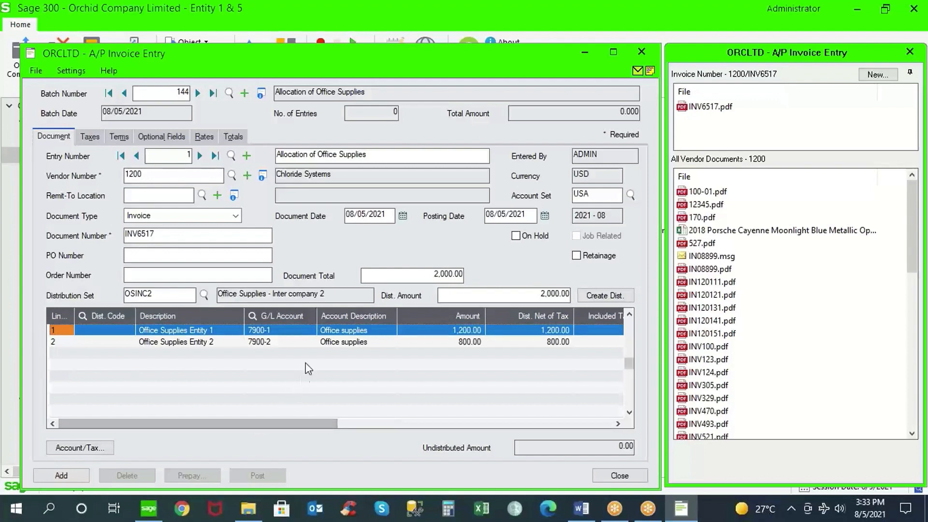
Check the G/L accounts of both detail lines, add the invoice to batch 144, and close A/P Invoice Entry with its documents pane
{"action": "left_click", "coordinate": [294, 332]}
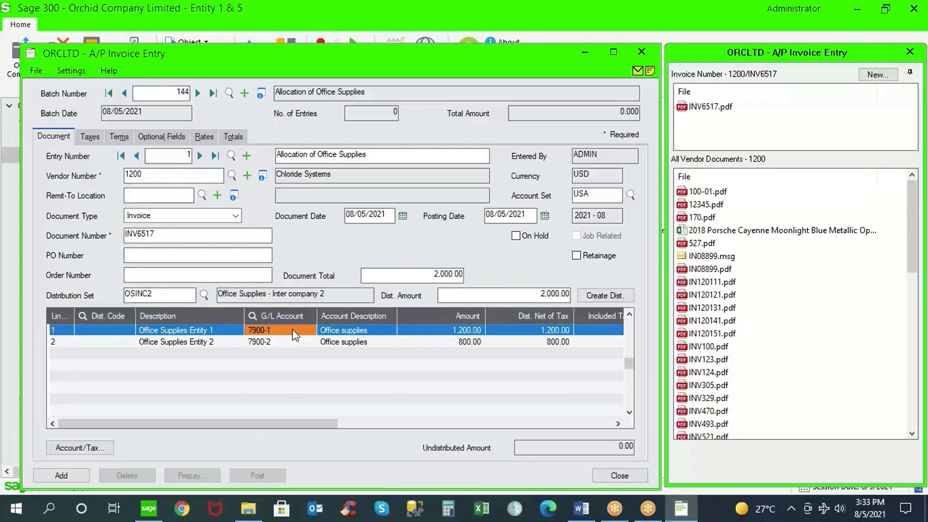
{"action": "left_click", "coordinate": [290, 343]}
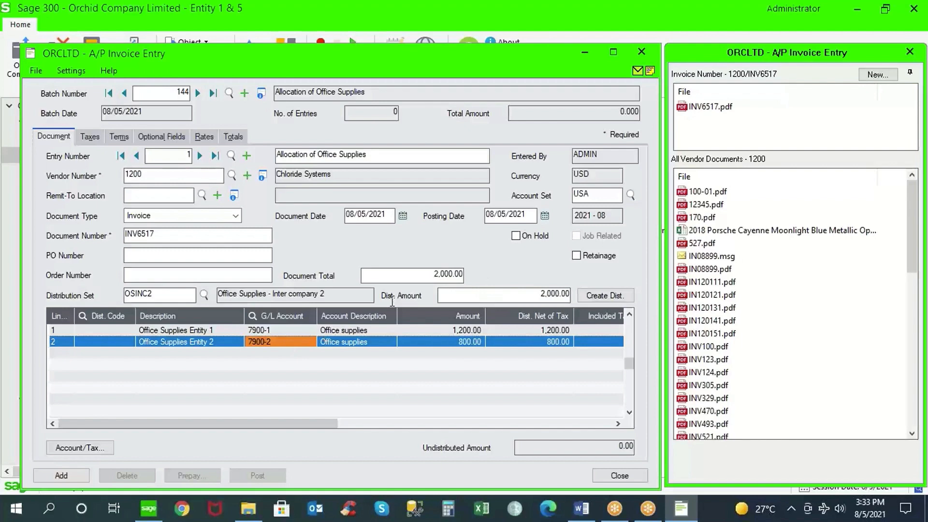
{"action": "left_click", "coordinate": [76, 474]}
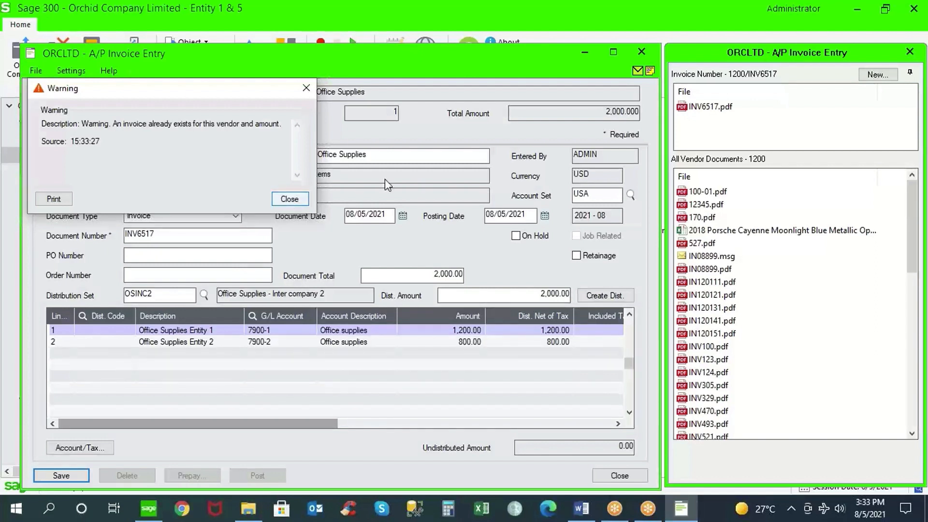
{"action": "mouse_move", "coordinate": [784, 104]}
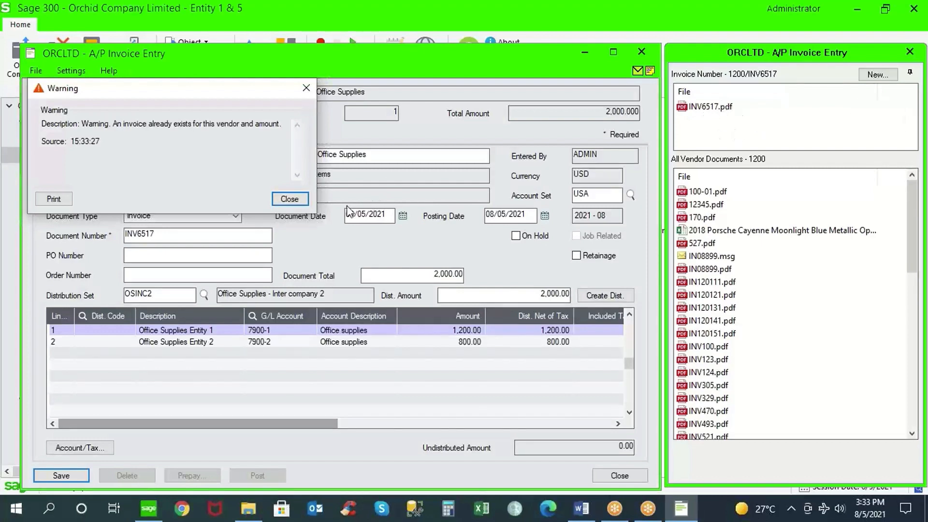
{"action": "left_click", "coordinate": [295, 204]}
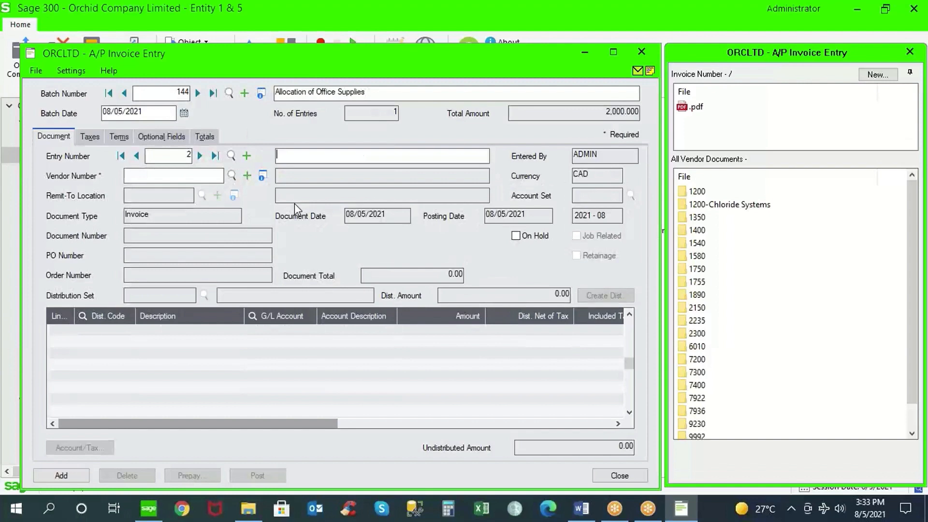
{"action": "mouse_move", "coordinate": [897, 88]}
{"action": "left_click", "coordinate": [909, 51]}
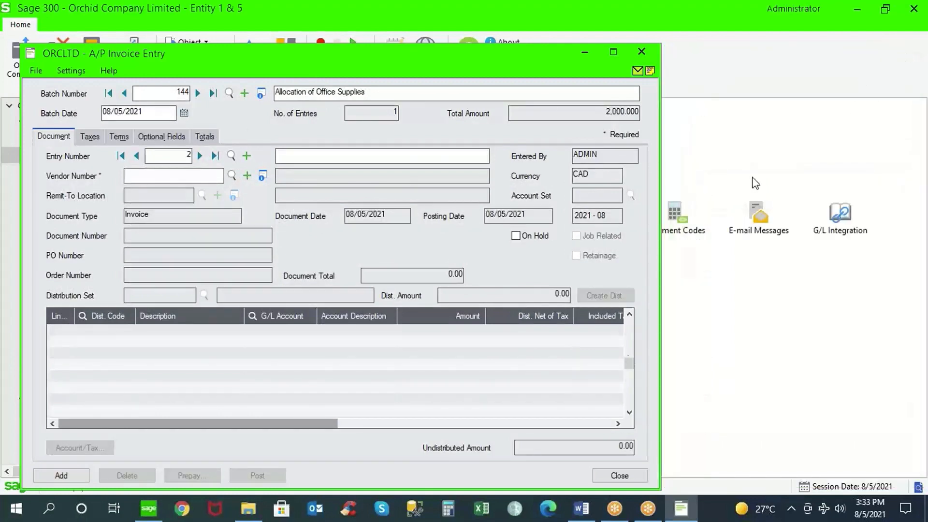
{"action": "left_click", "coordinate": [619, 475]}
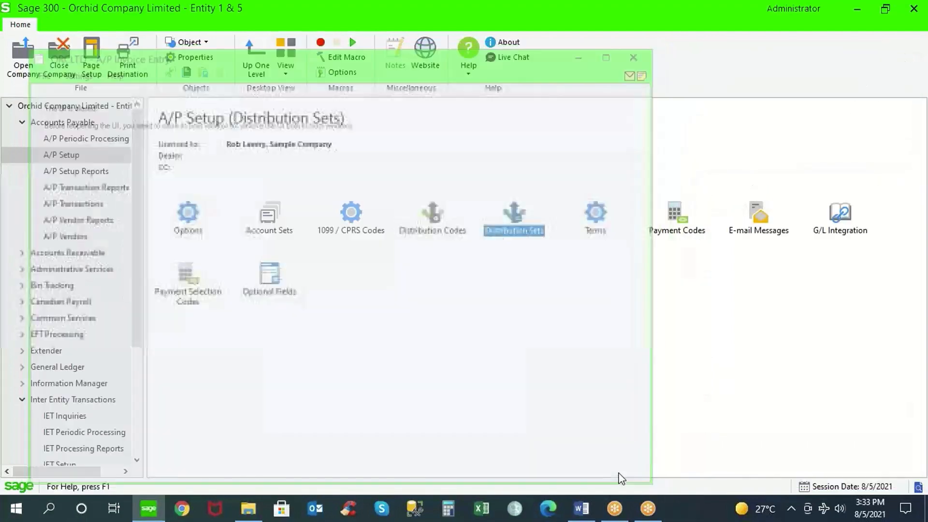
Mark invoice batch 144 as ready to post in the A/P Invoice Batch List, post it, and close the list
{"action": "left_click", "coordinate": [77, 207]}
{"action": "double_click", "coordinate": [192, 216]}
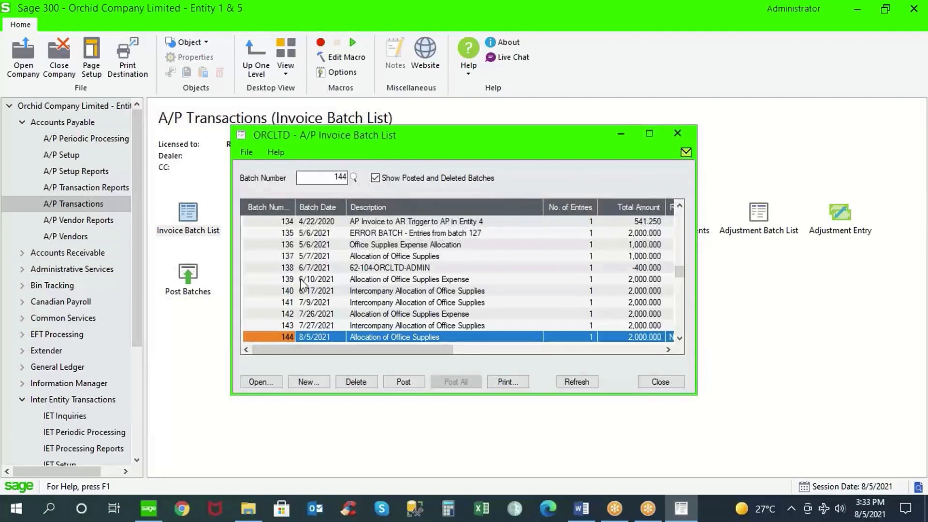
{"action": "left_click_drag", "start_coordinate": [408, 350], "coordinate": [488, 363]}
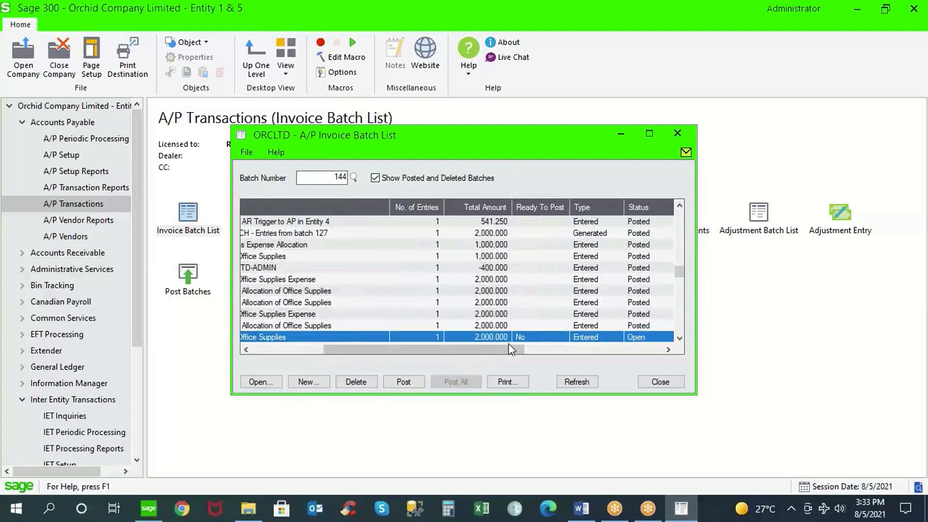
{"action": "double_click", "coordinate": [525, 337]}
{"action": "left_click", "coordinate": [404, 382]}
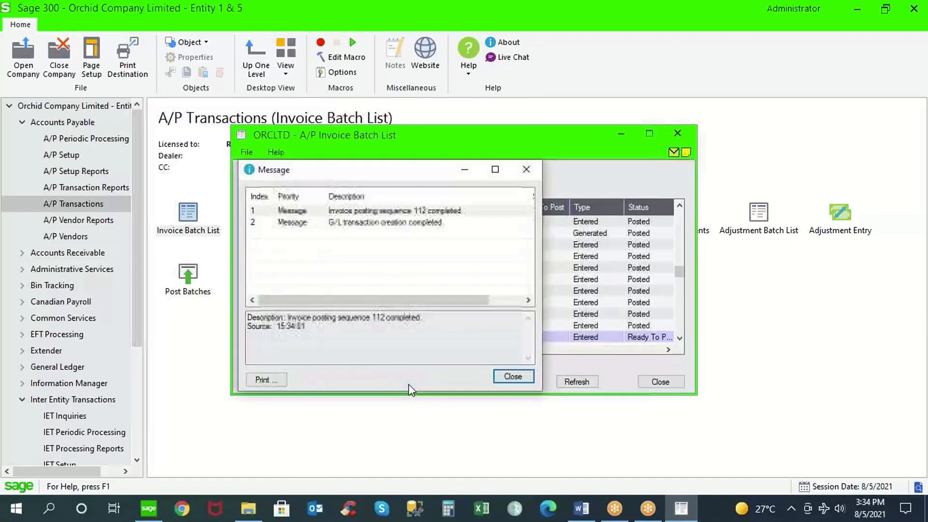
{"action": "left_click", "coordinate": [519, 377]}
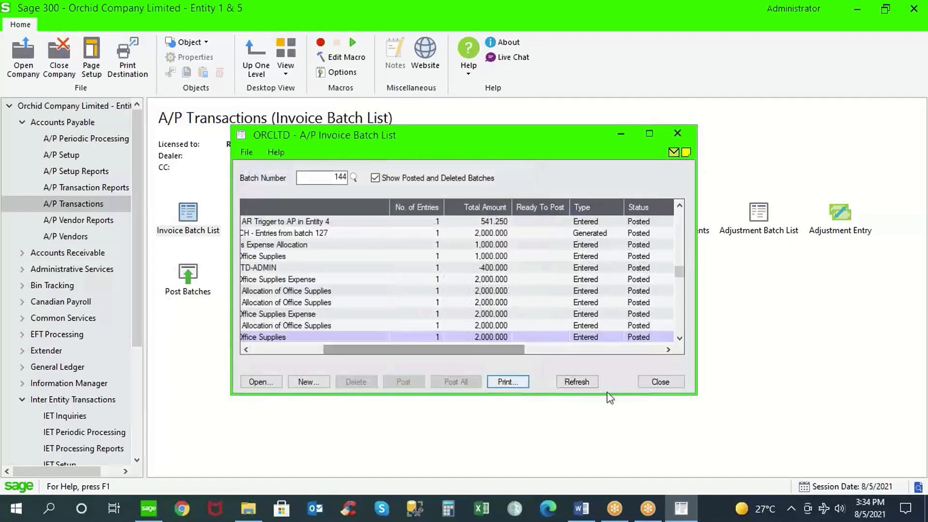
{"action": "left_click", "coordinate": [661, 381]}
Open G/L batch 000502, generated from the A/P posting, from the General Ledger batch list
{"action": "left_click", "coordinate": [22, 123]}
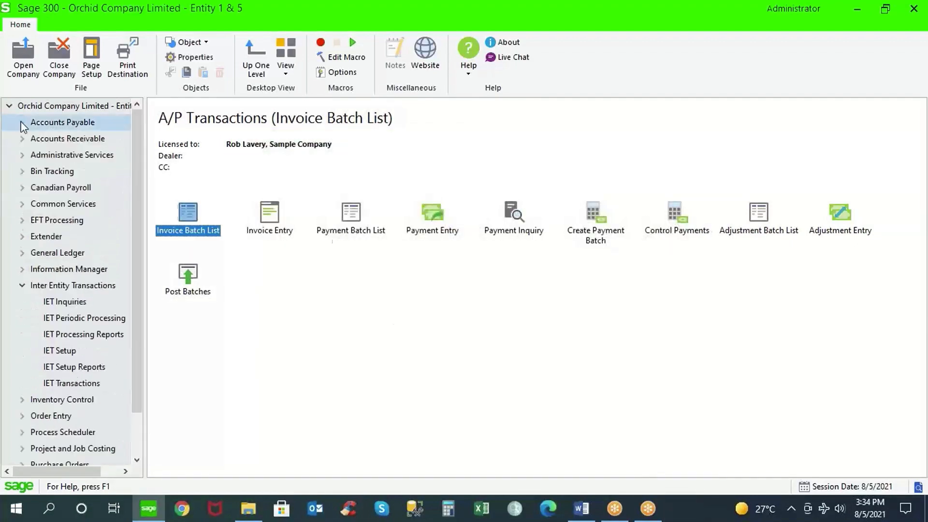
{"action": "left_click", "coordinate": [22, 285]}
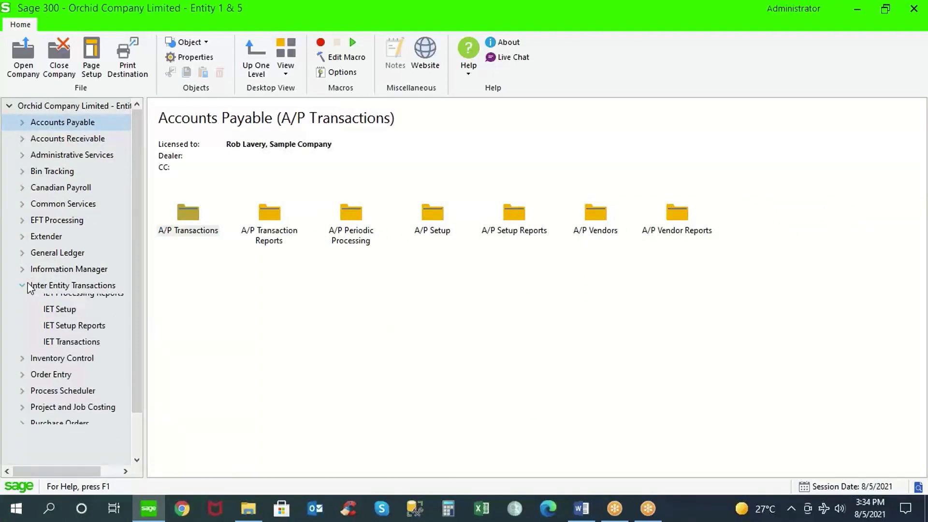
{"action": "left_click", "coordinate": [22, 253]}
{"action": "left_click", "coordinate": [70, 344]}
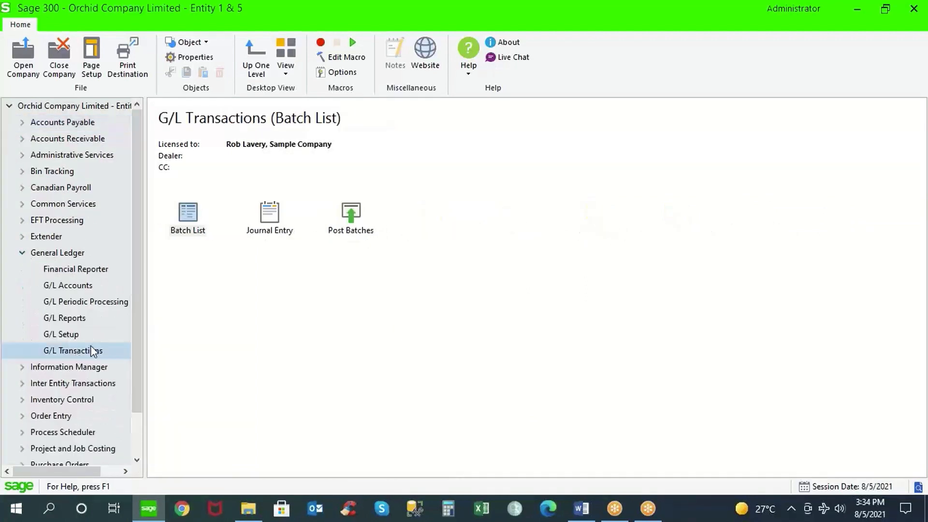
{"action": "double_click", "coordinate": [183, 216]}
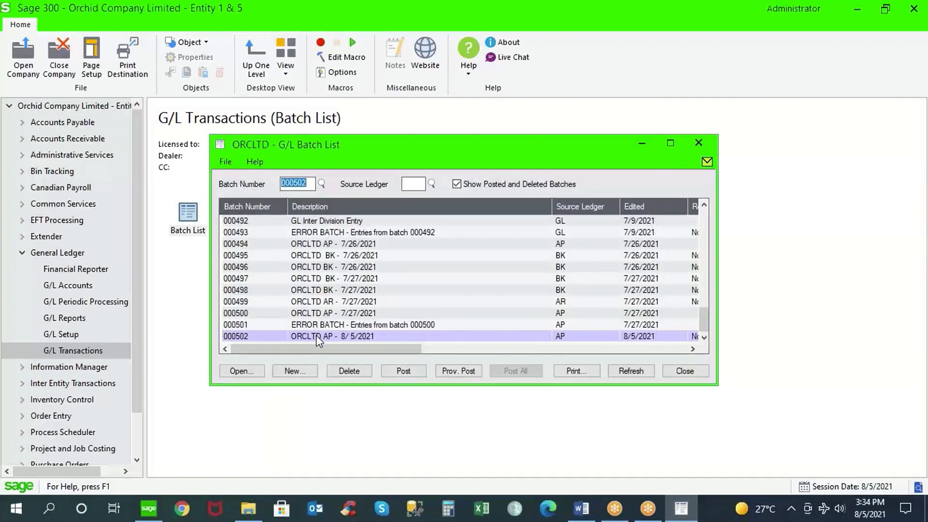
{"action": "left_click", "coordinate": [316, 336]}
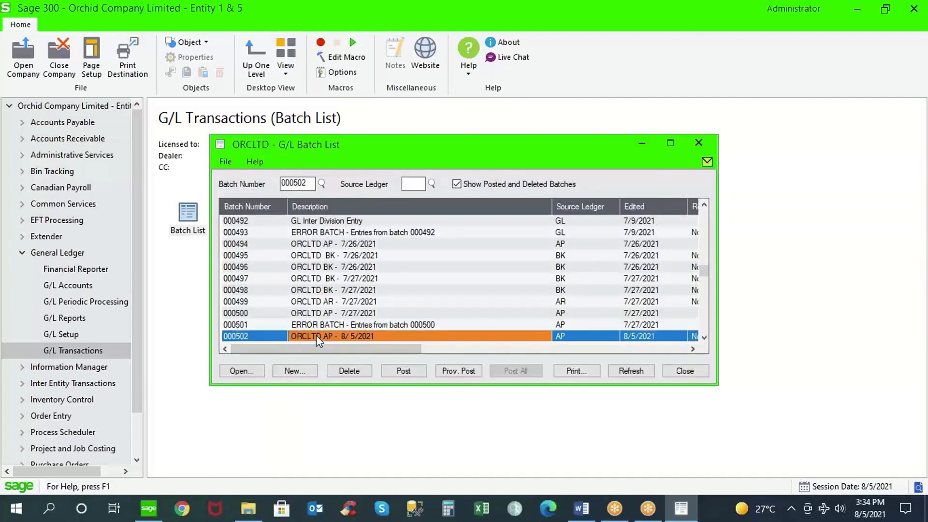
{"action": "left_click", "coordinate": [252, 370]}
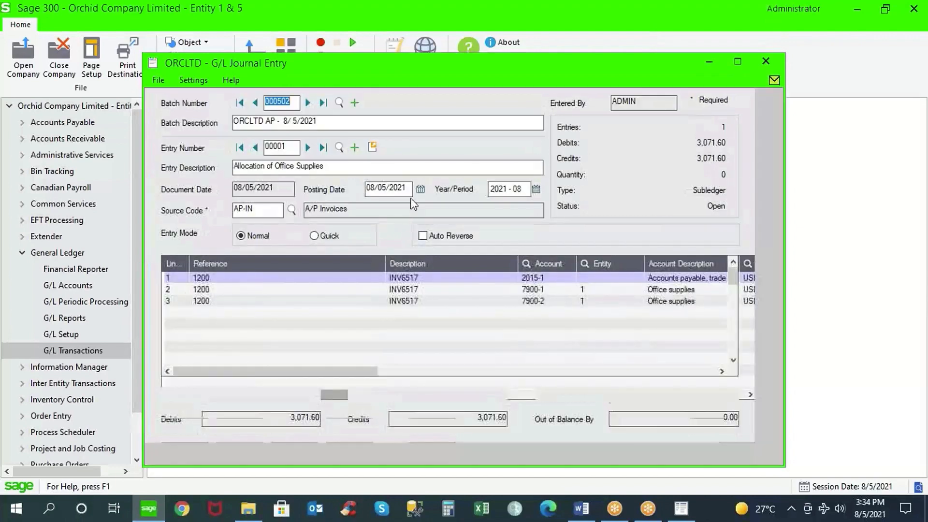
Set the journal entry's posting date to 08/05/2020 and accept the out-of-range date
{"action": "left_click", "coordinate": [407, 187]}
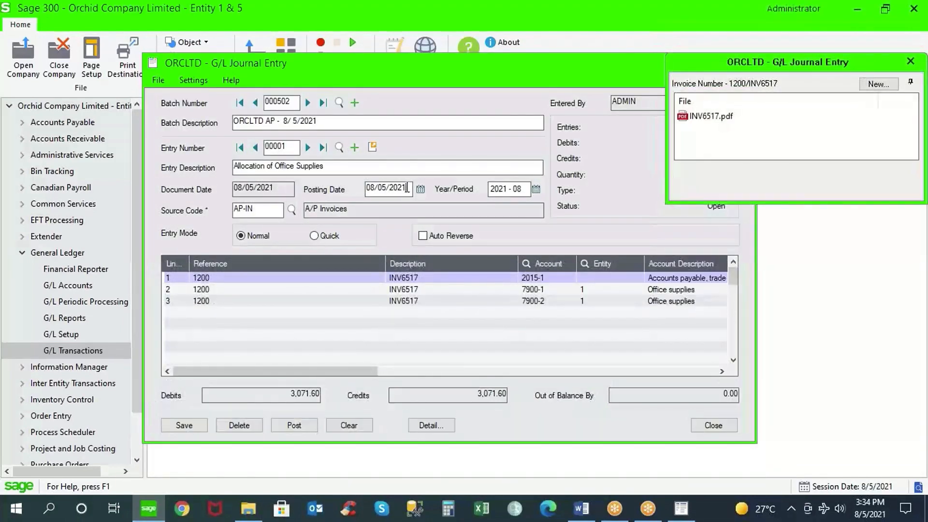
{"action": "type", "text": "0"}
{"action": "key", "text": "Tab"}
{"action": "left_click", "coordinate": [494, 300]}
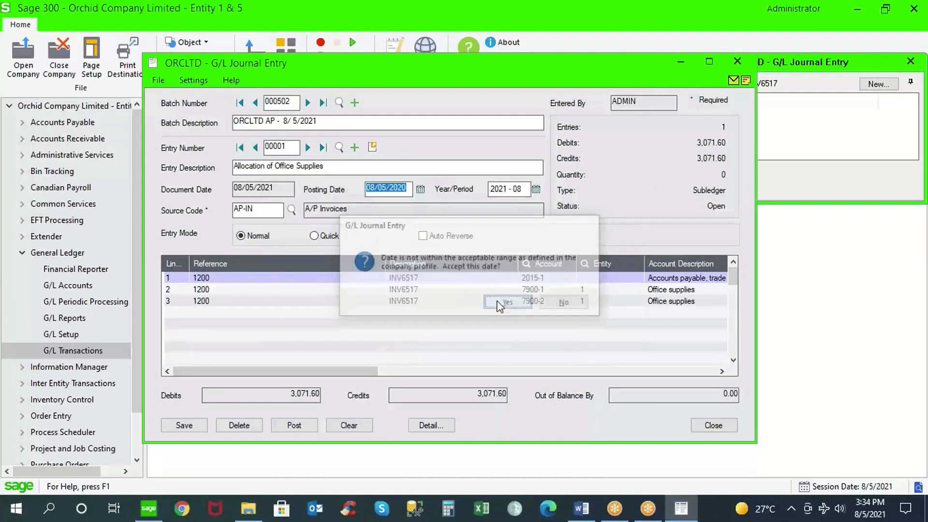
Narrow the journal detail columns and examine the accounts, entities, comments and source debit and credit amounts of the INV6517 lines
{"action": "left_click_drag", "start_coordinate": [492, 70], "coordinate": [391, 70]}
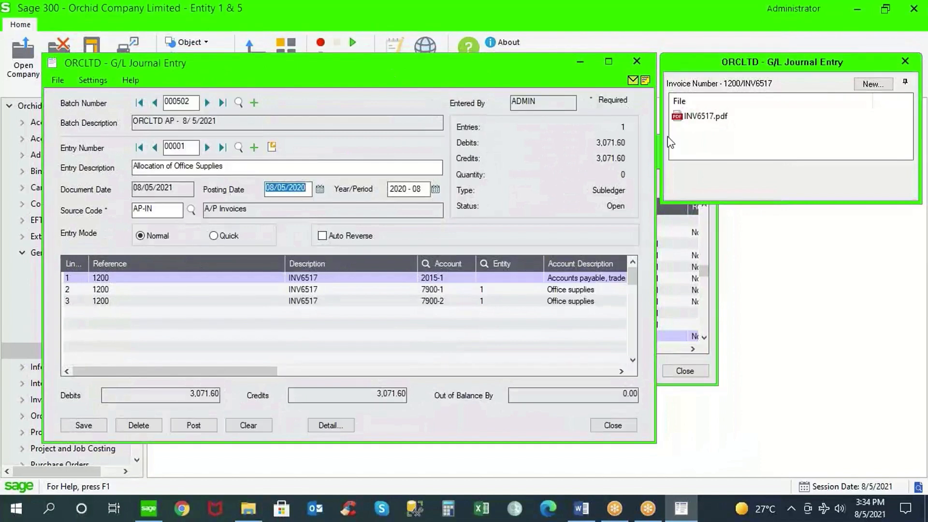
{"action": "mouse_move", "coordinate": [696, 138]}
{"action": "left_click_drag", "start_coordinate": [286, 261], "coordinate": [192, 263]}
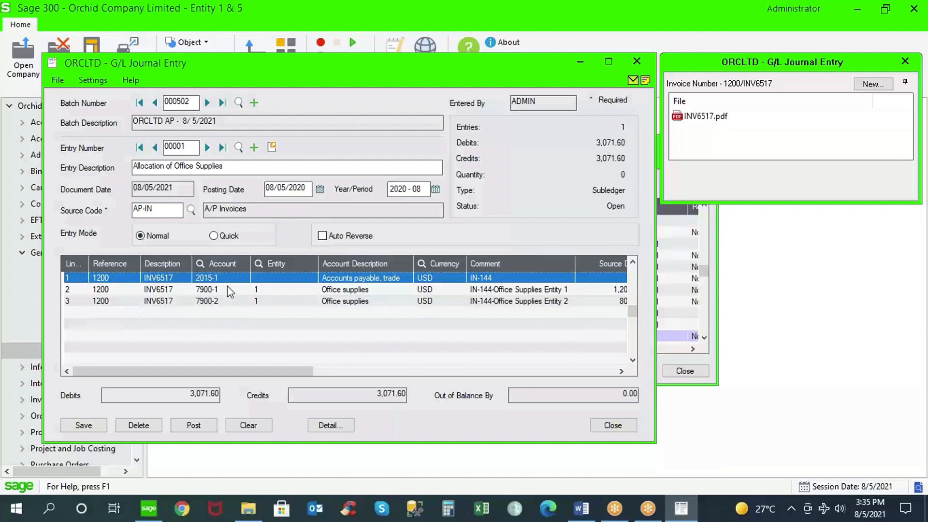
{"action": "left_click_drag", "start_coordinate": [317, 263], "coordinate": [294, 264]}
{"action": "left_click_drag", "start_coordinate": [251, 370], "coordinate": [388, 394]}
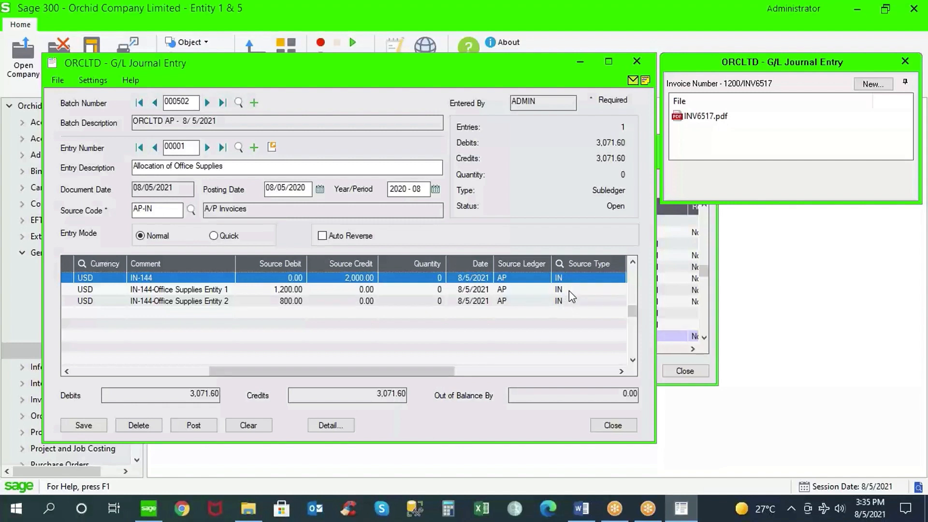
{"action": "left_click", "coordinate": [361, 277]}
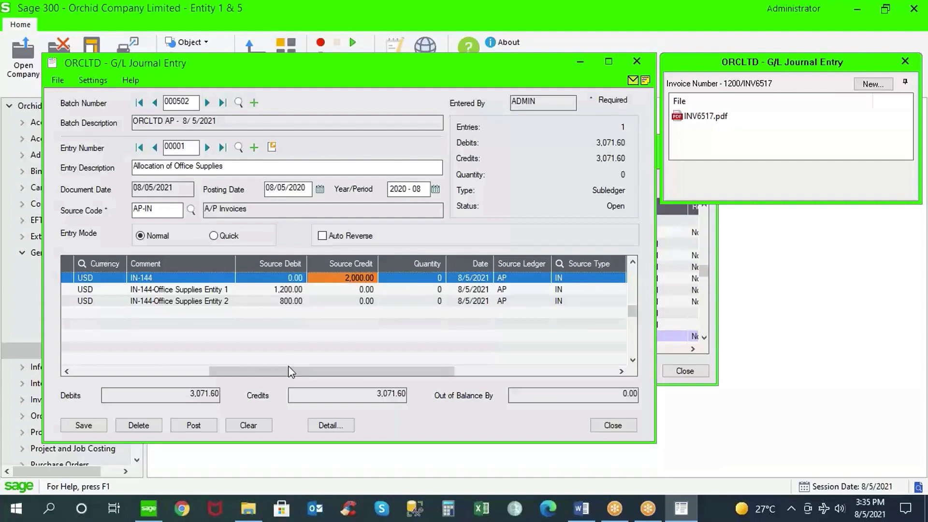
{"action": "left_click_drag", "start_coordinate": [291, 371], "coordinate": [266, 370]}
{"action": "left_click_drag", "start_coordinate": [506, 262], "coordinate": [467, 261]}
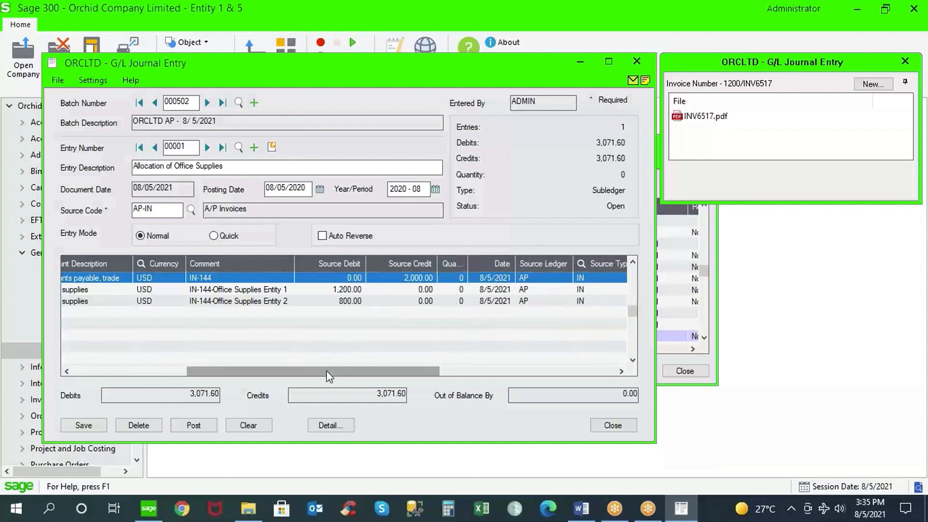
{"action": "left_click_drag", "start_coordinate": [327, 370], "coordinate": [248, 356]}
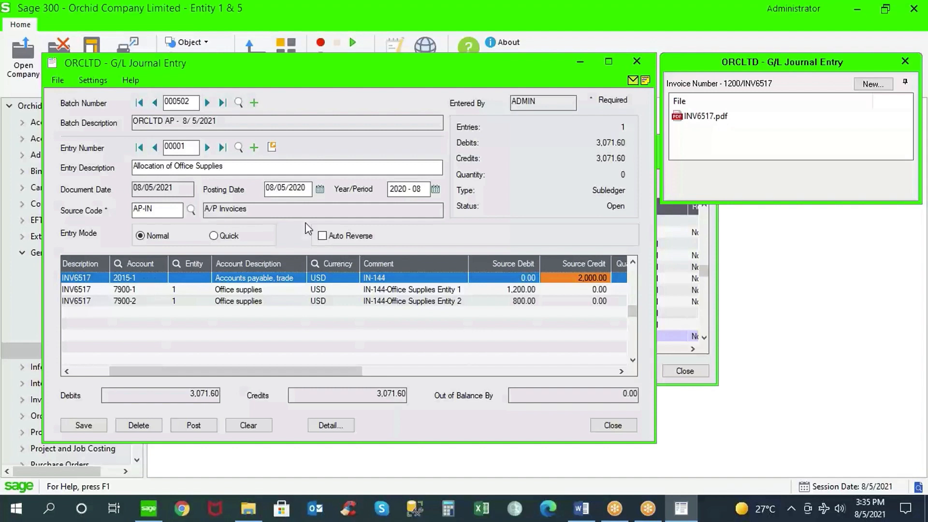
{"action": "left_click", "coordinate": [561, 14]}
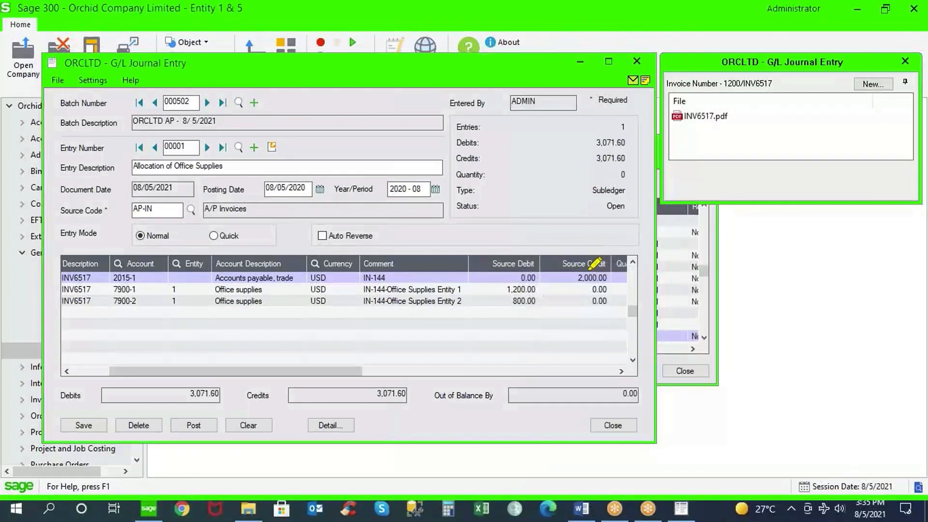
{"action": "left_click_drag", "start_coordinate": [576, 278], "coordinate": [605, 278]}
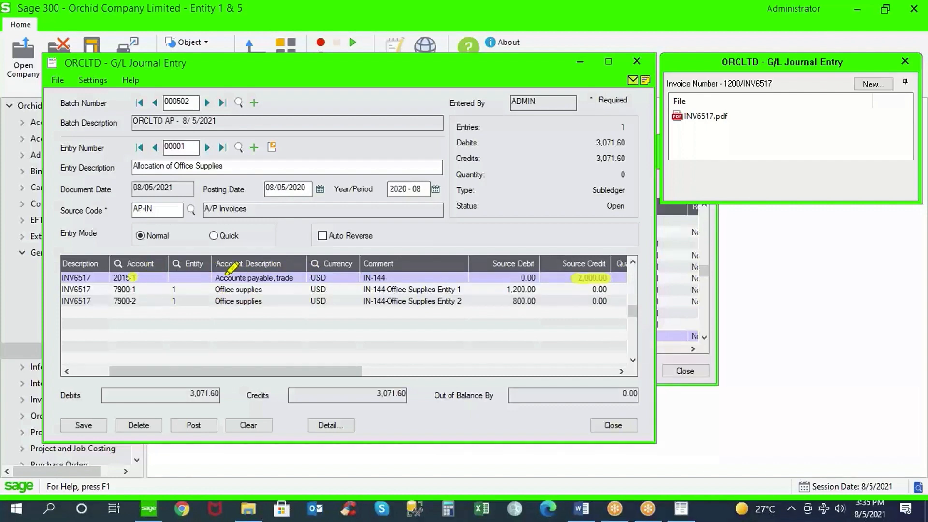
{"action": "left_click_drag", "start_coordinate": [499, 289], "coordinate": [535, 289]}
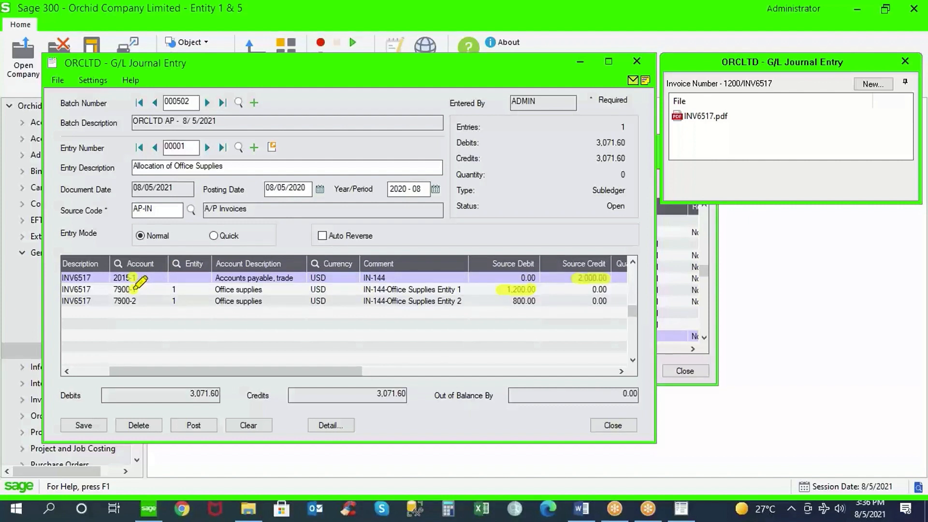
{"action": "left_click_drag", "start_coordinate": [129, 289], "coordinate": [138, 289]}
{"action": "mouse_move", "coordinate": [502, 311]}
{"action": "left_mouse_down"}
{"action": "mouse_move", "coordinate": [486, 338]}
{"action": "mouse_move", "coordinate": [503, 316]}
{"action": "mouse_move", "coordinate": [588, 341]}
{"action": "mouse_move", "coordinate": [582, 317]}
{"action": "mouse_move", "coordinate": [599, 315]}
{"action": "mouse_move", "coordinate": [605, 339]}
{"action": "left_mouse_up"}
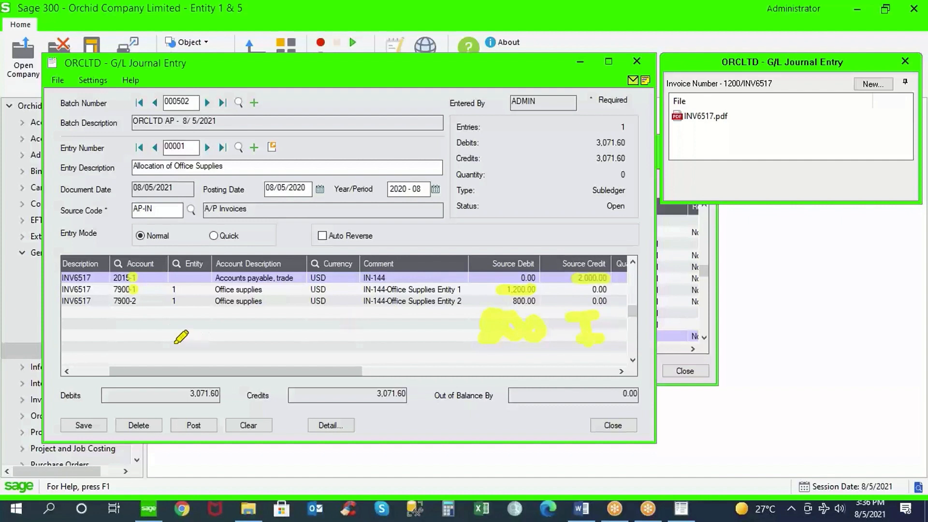
{"action": "left_click_drag", "start_coordinate": [140, 312], "coordinate": [141, 333]}
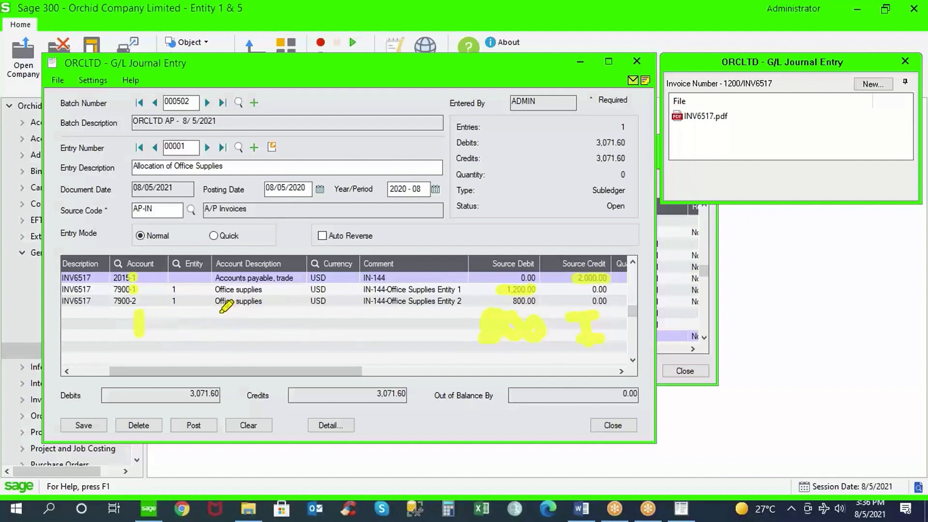
Examine how the 800.00 debit on account 7900-2 relates to the entity 1 payable, and check the attached INV6517.pdf
{"action": "left_click_drag", "start_coordinate": [220, 312], "coordinate": [247, 337]}
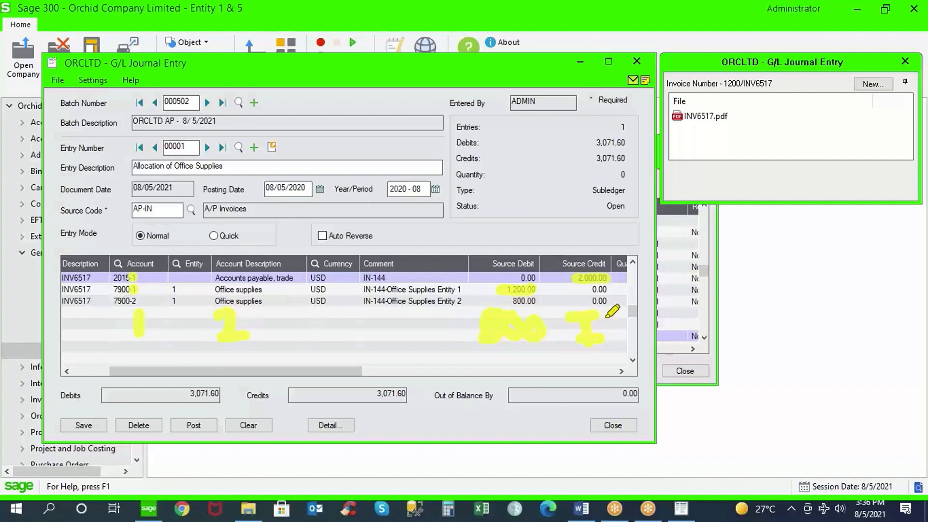
{"action": "mouse_move", "coordinate": [613, 314]}
{"action": "left_mouse_down"}
{"action": "mouse_move", "coordinate": [624, 313]}
{"action": "mouse_move", "coordinate": [618, 340]}
{"action": "left_mouse_up"}
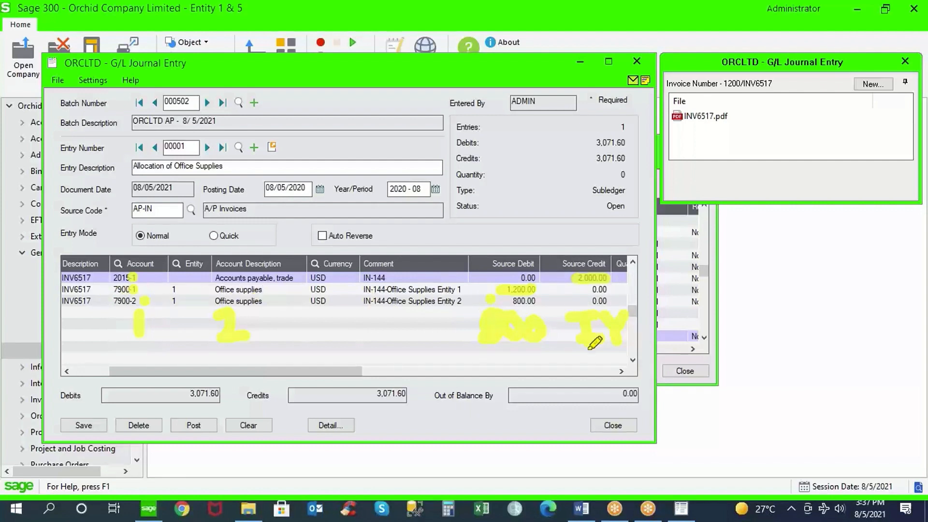
{"action": "mouse_move", "coordinate": [543, 302]}
{"action": "left_mouse_down"}
{"action": "mouse_move", "coordinate": [563, 347]}
{"action": "mouse_move", "coordinate": [551, 382]}
{"action": "mouse_move", "coordinate": [578, 359]}
{"action": "mouse_move", "coordinate": [605, 361]}
{"action": "left_mouse_up"}
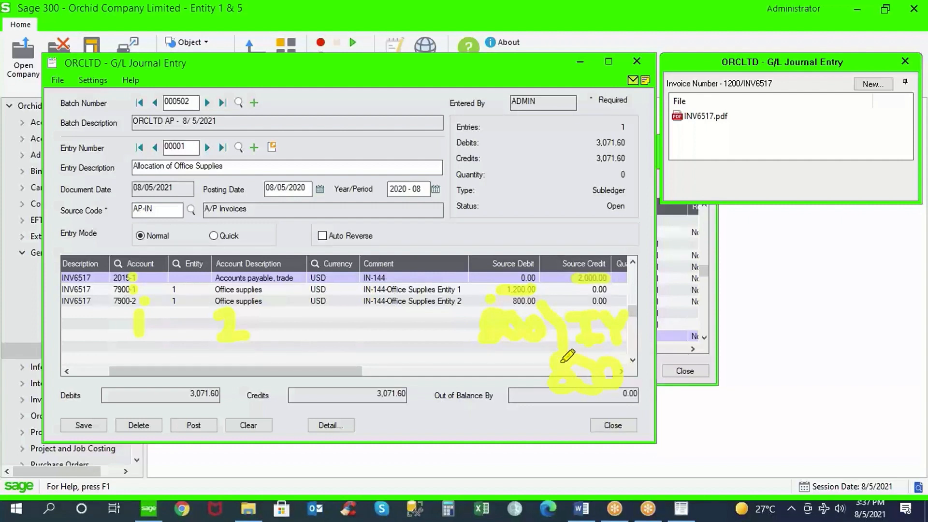
{"action": "mouse_move", "coordinate": [126, 342]}
{"action": "left_mouse_down"}
{"action": "mouse_move", "coordinate": [143, 345]}
{"action": "mouse_move", "coordinate": [133, 369]}
{"action": "mouse_move", "coordinate": [152, 365]}
{"action": "left_mouse_up"}
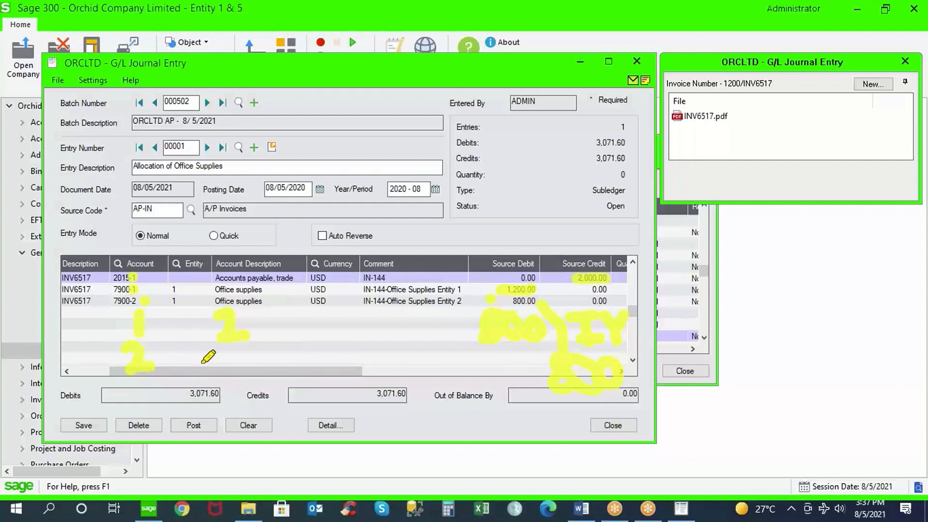
{"action": "left_click_drag", "start_coordinate": [234, 347], "coordinate": [234, 373]}
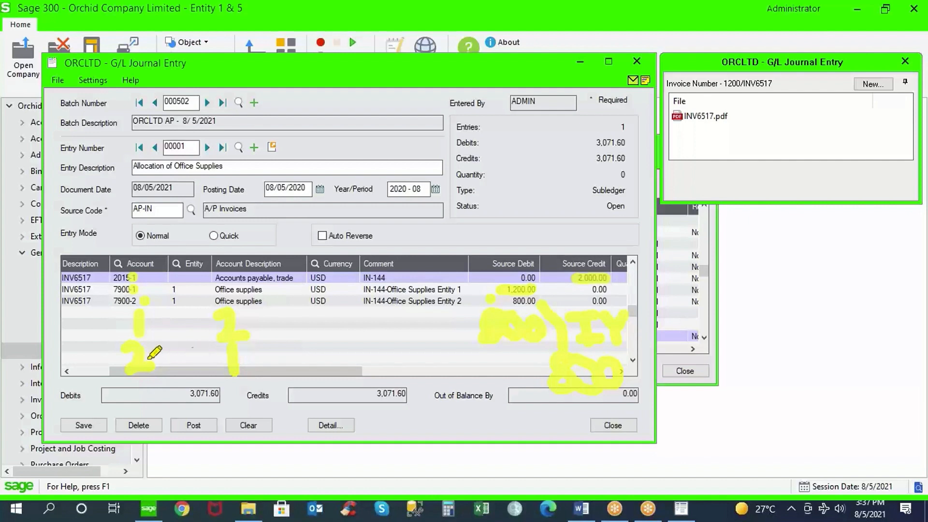
{"action": "left_click_drag", "start_coordinate": [652, 351], "coordinate": [655, 382]}
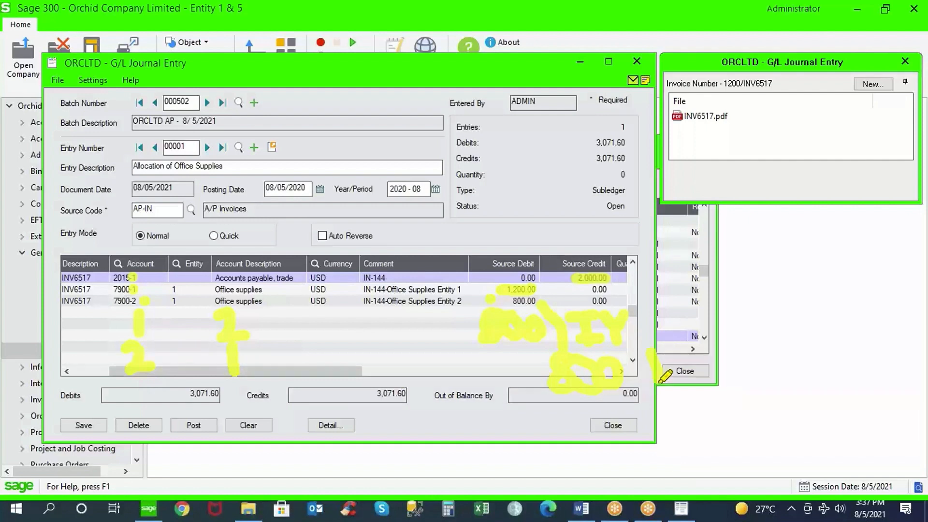
{"action": "left_click_drag", "start_coordinate": [643, 349], "coordinate": [661, 349]}
{"action": "left_click_drag", "start_coordinate": [645, 382], "coordinate": [691, 364]}
{"action": "left_click_drag", "start_coordinate": [702, 342], "coordinate": [692, 387]}
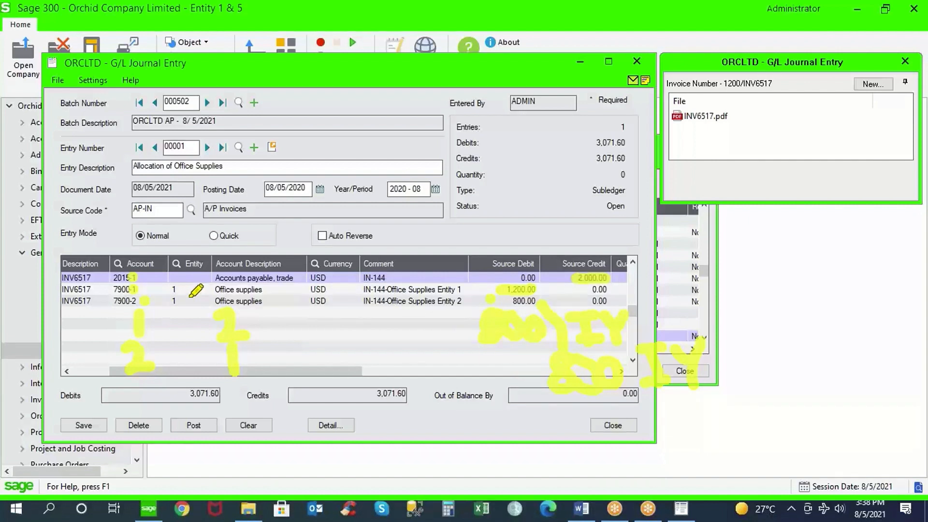
{"action": "left_click_drag", "start_coordinate": [215, 303], "coordinate": [332, 301]}
{"action": "left_click_drag", "start_coordinate": [459, 300], "coordinate": [508, 301]}
{"action": "left_click_drag", "start_coordinate": [266, 361], "coordinate": [522, 364]}
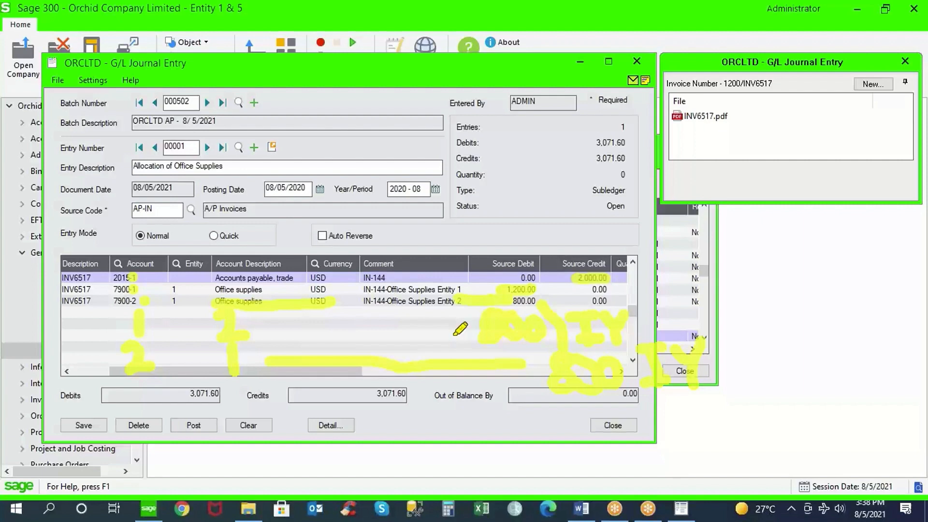
{"action": "mouse_move", "coordinate": [672, 141]}
{"action": "left_mouse_down"}
{"action": "mouse_move", "coordinate": [693, 140]}
{"action": "mouse_move", "coordinate": [752, 103]}
{"action": "mouse_move", "coordinate": [691, 93]}
{"action": "mouse_move", "coordinate": [683, 140]}
{"action": "left_mouse_up"}
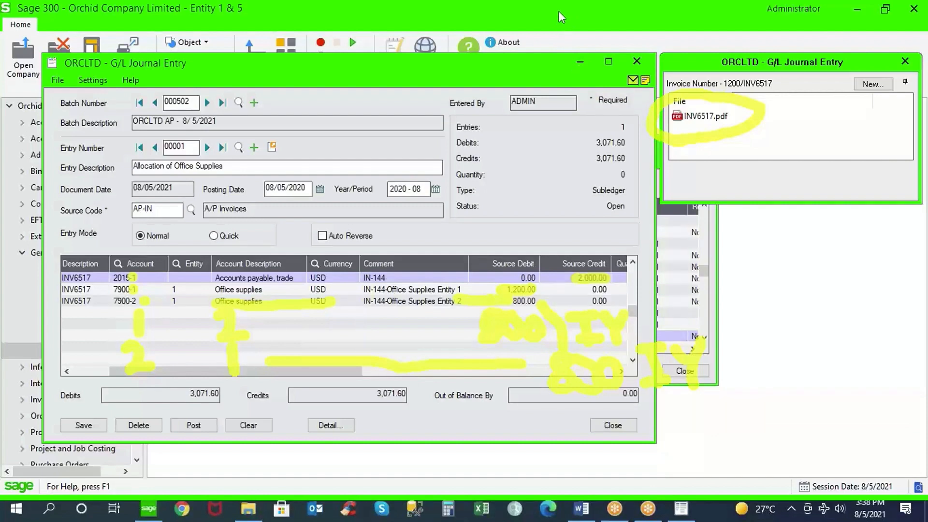
{"action": "left_click", "coordinate": [542, 99]}
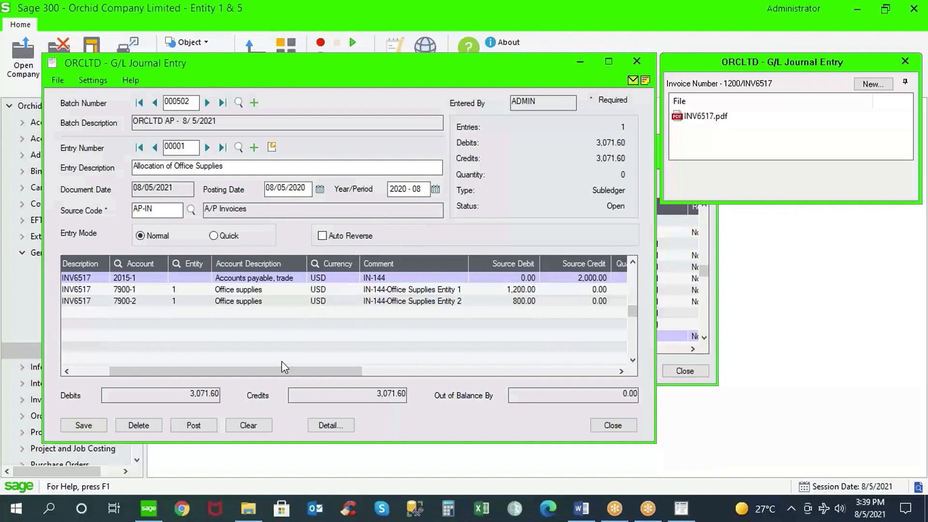
Post G/L batch 000502 from the journal entry, confirm the posting and dismiss the completion message
{"action": "left_click", "coordinate": [194, 426]}
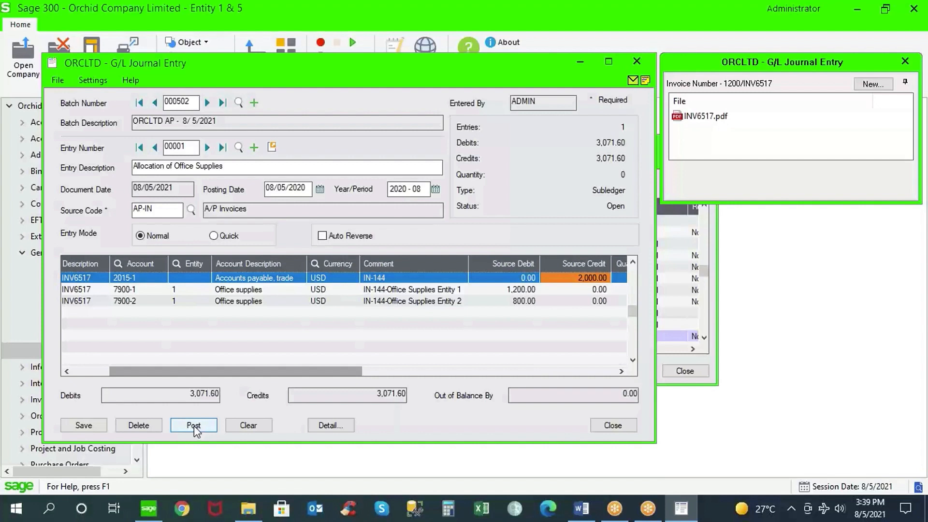
{"action": "left_click", "coordinate": [193, 426]}
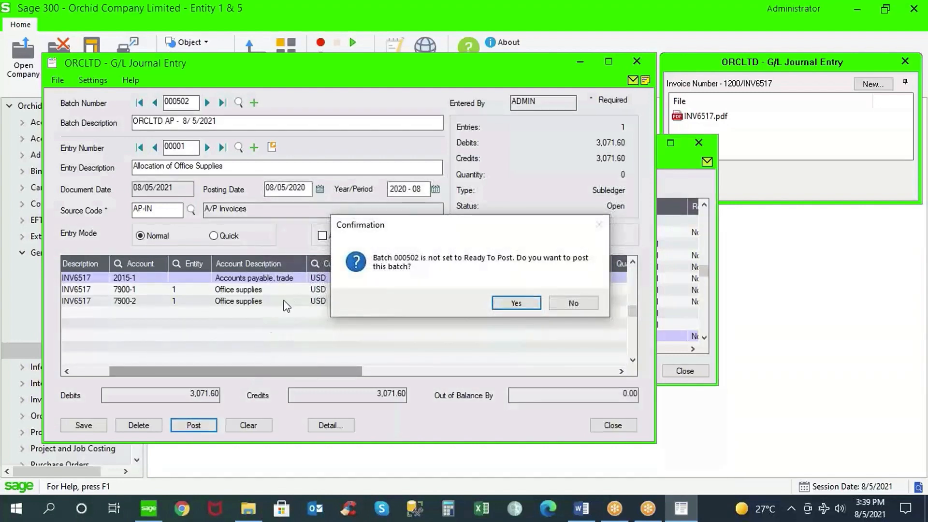
{"action": "left_click", "coordinate": [522, 300]}
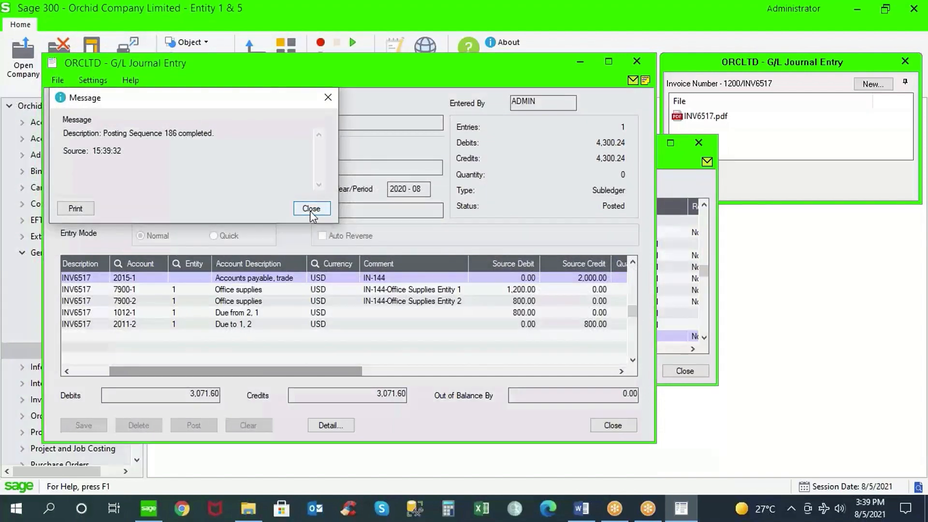
{"action": "left_click", "coordinate": [311, 208]}
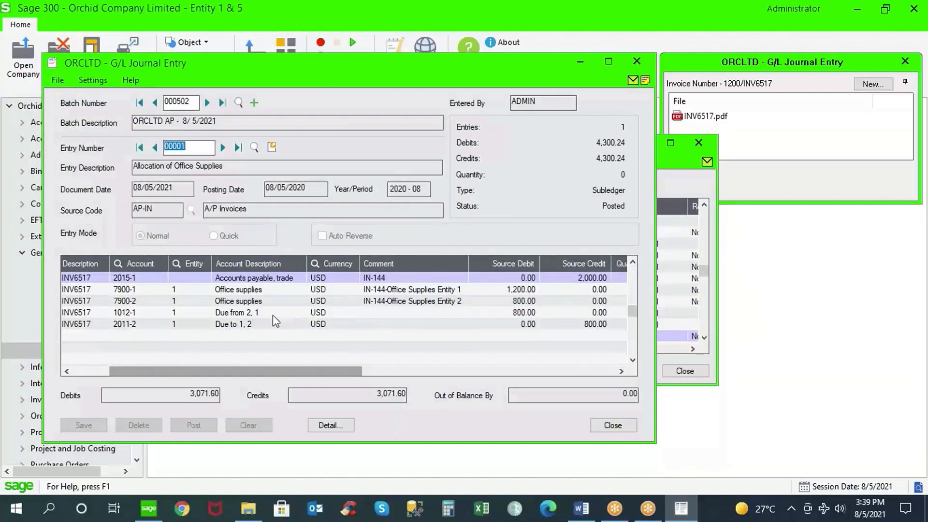
Inspect the source types of the due-from and due-to lines and maximize the journal entry to see more detail columns
{"action": "left_click", "coordinate": [248, 312]}
{"action": "left_click", "coordinate": [246, 325]}
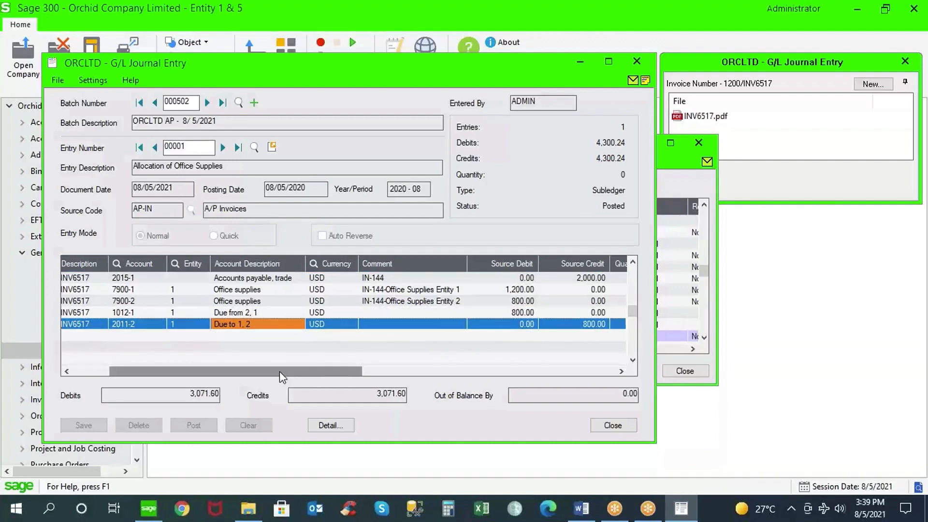
{"action": "left_click_drag", "start_coordinate": [279, 371], "coordinate": [365, 375]}
{"action": "left_click", "coordinate": [579, 313]}
{"action": "left_click", "coordinate": [580, 324]}
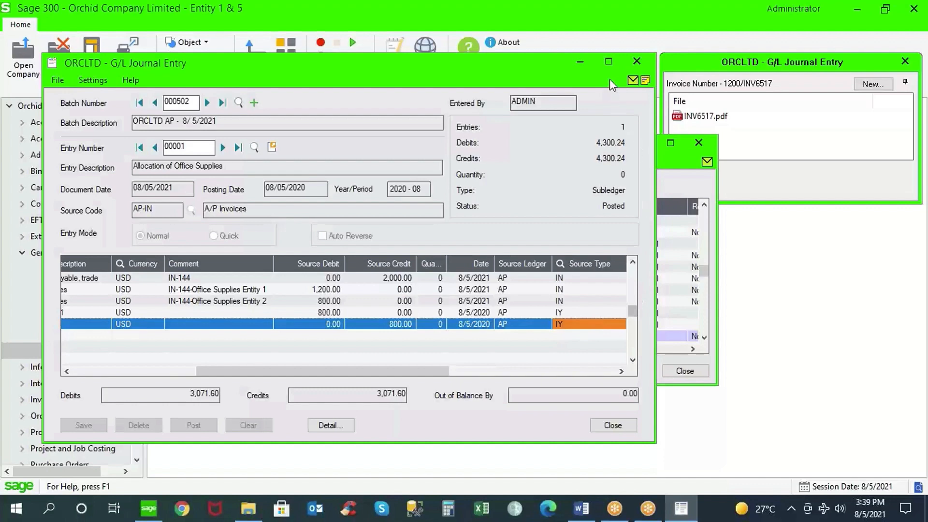
{"action": "left_click", "coordinate": [609, 62]}
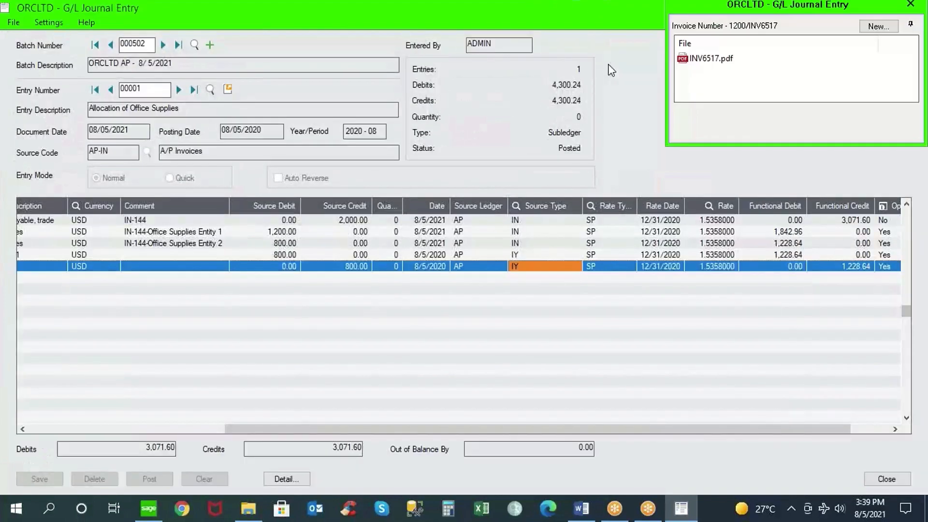
{"action": "left_click_drag", "start_coordinate": [353, 429], "coordinate": [177, 410]}
{"action": "left_click", "coordinate": [562, 9]}
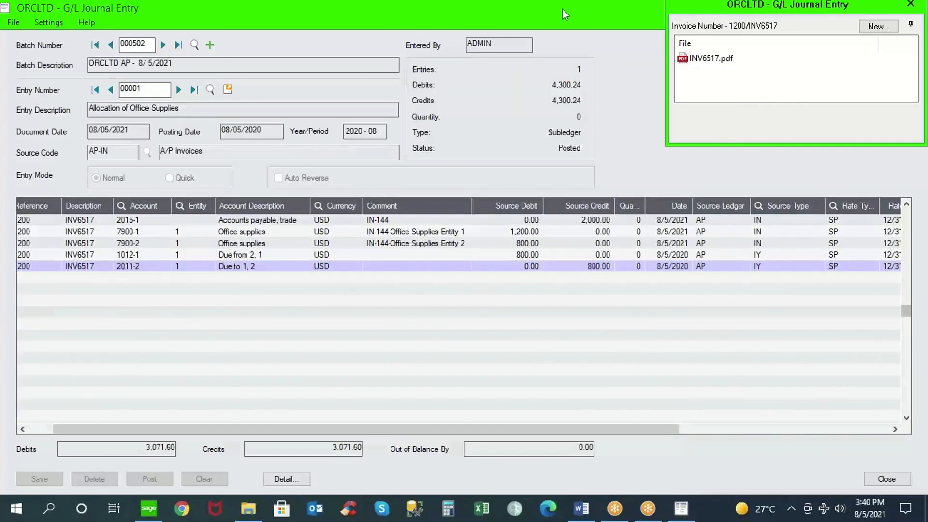
Compare the entity segments, source amounts and source types of the invoice lines with those of the due-from and due-to lines
{"action": "left_click", "coordinate": [539, 47]}
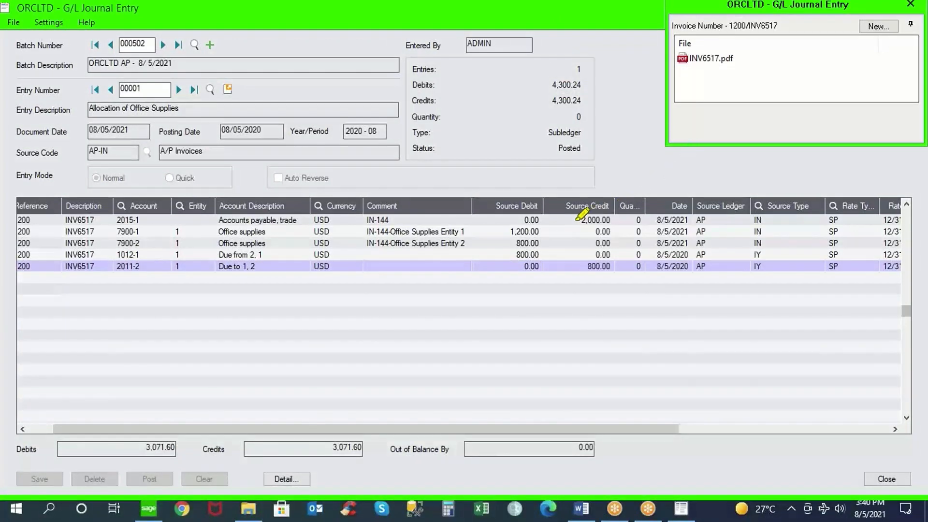
{"action": "left_click_drag", "start_coordinate": [572, 220], "coordinate": [601, 219]}
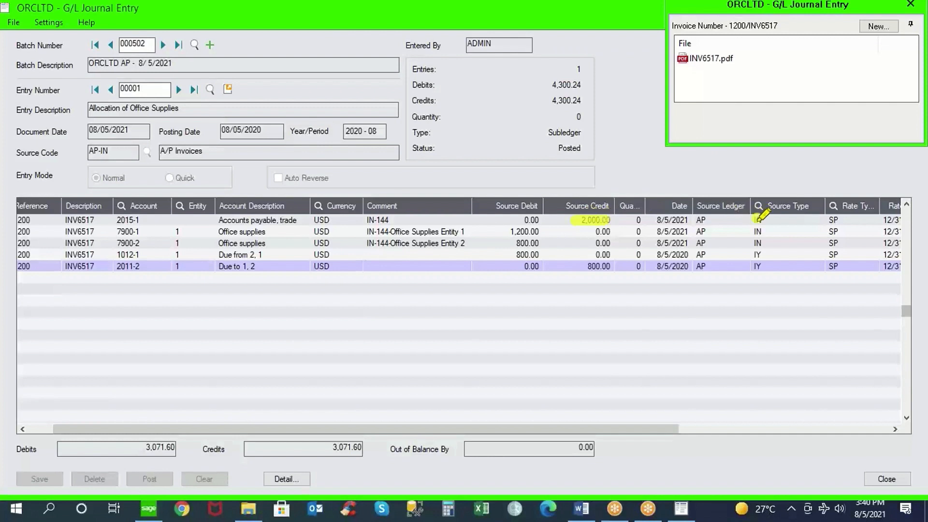
{"action": "left_click_drag", "start_coordinate": [757, 216], "coordinate": [758, 243]}
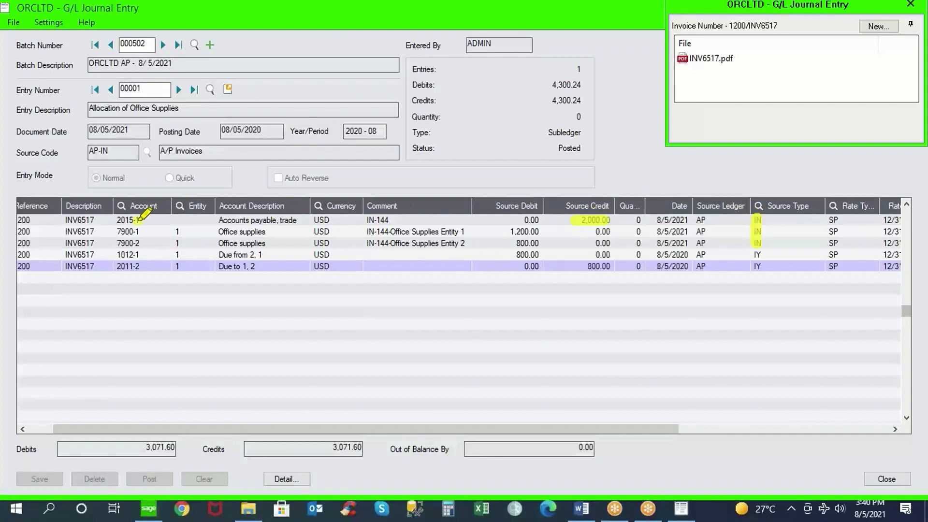
{"action": "left_click_drag", "start_coordinate": [134, 220], "coordinate": [141, 220]}
{"action": "left_click_drag", "start_coordinate": [496, 231], "coordinate": [538, 231]}
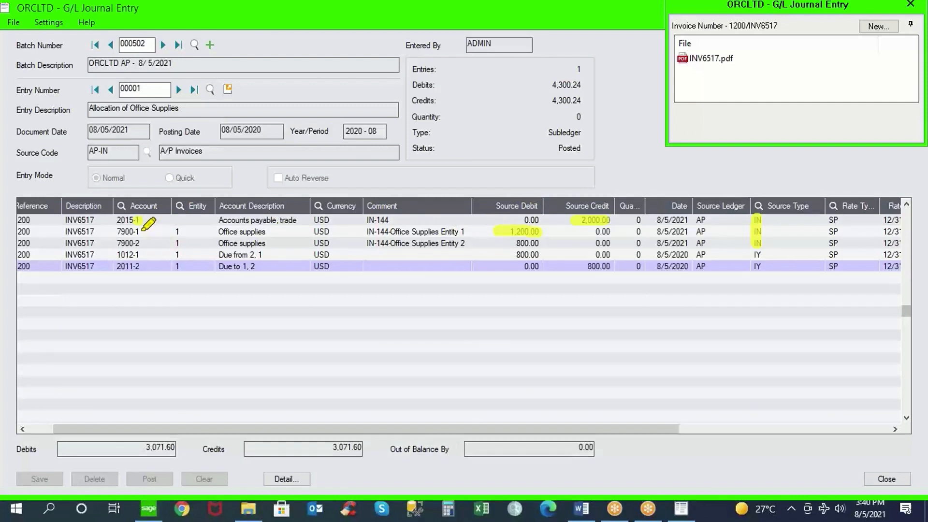
{"action": "left_click_drag", "start_coordinate": [133, 231], "coordinate": [140, 232]}
{"action": "left_click_drag", "start_coordinate": [246, 254], "coordinate": [253, 255]}
{"action": "left_click_drag", "start_coordinate": [493, 255], "coordinate": [537, 255]}
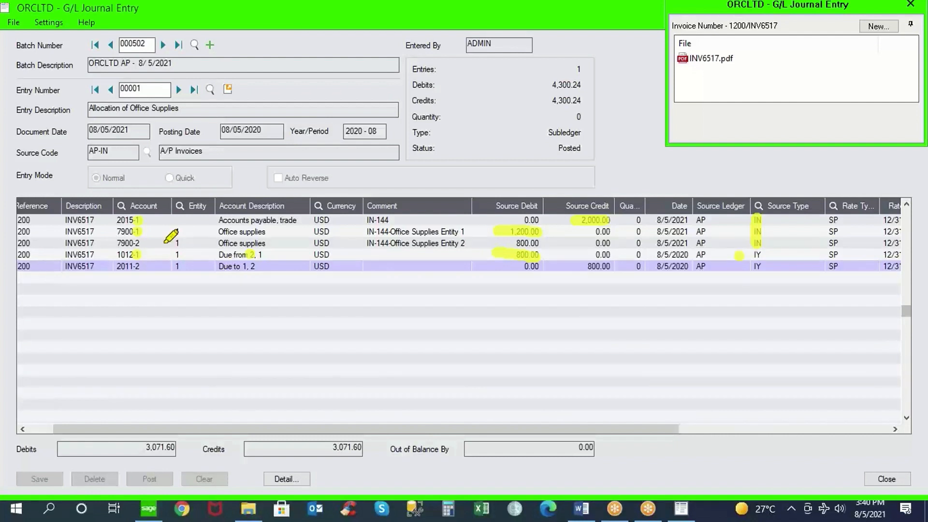
{"action": "mouse_move", "coordinate": [160, 242]}
{"action": "left_mouse_down"}
{"action": "mouse_move", "coordinate": [104, 242]}
{"action": "mouse_move", "coordinate": [105, 265]}
{"action": "mouse_move", "coordinate": [146, 269]}
{"action": "left_mouse_up"}
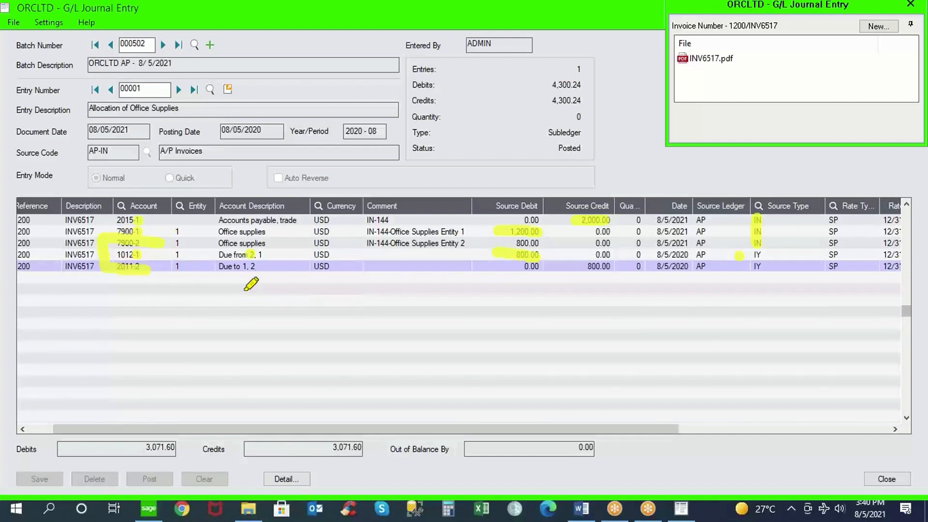
{"action": "left_click", "coordinate": [245, 267]}
{"action": "left_click", "coordinate": [738, 268]}
{"action": "key", "text": "Escape"}
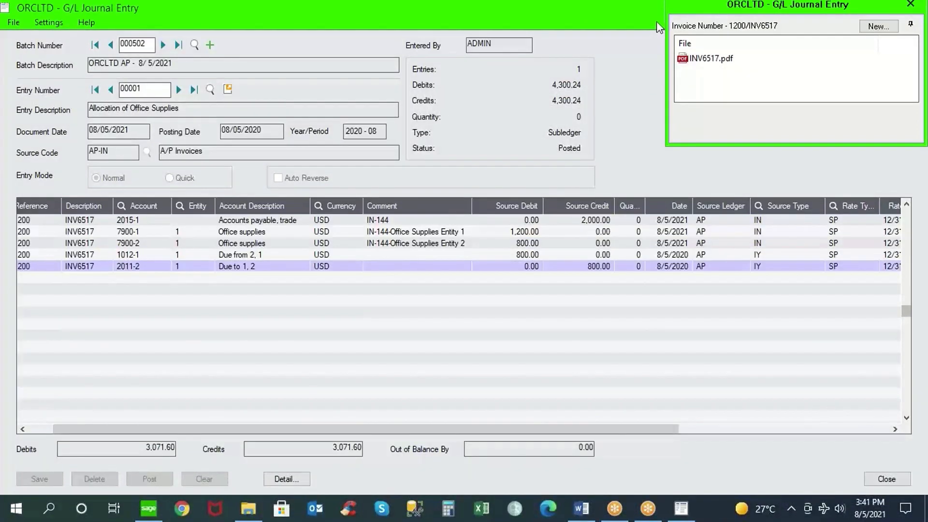
Restore the journal entry to a smaller window, close the invoice attachments window and reposition the entry
{"action": "left_click_drag", "start_coordinate": [605, 6], "coordinate": [542, 129]}
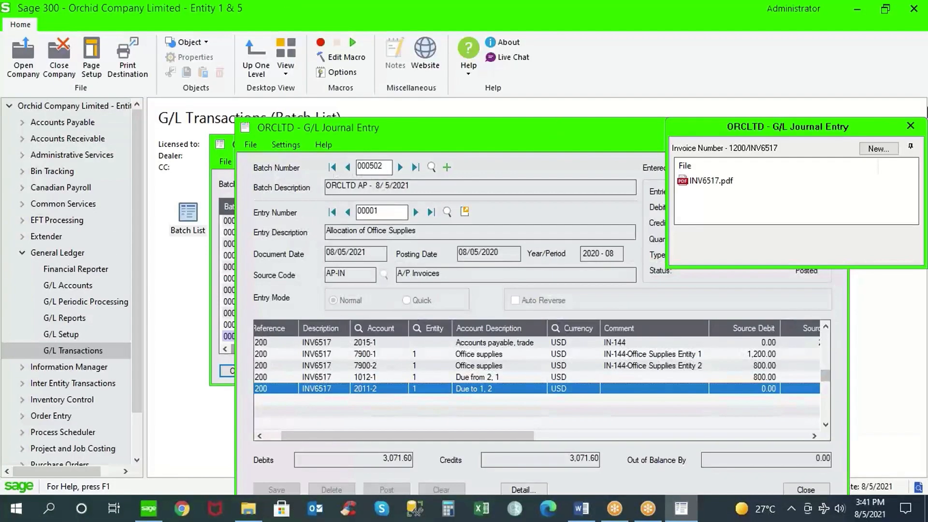
{"action": "left_click", "coordinate": [911, 127]}
{"action": "left_click", "coordinate": [516, 107]}
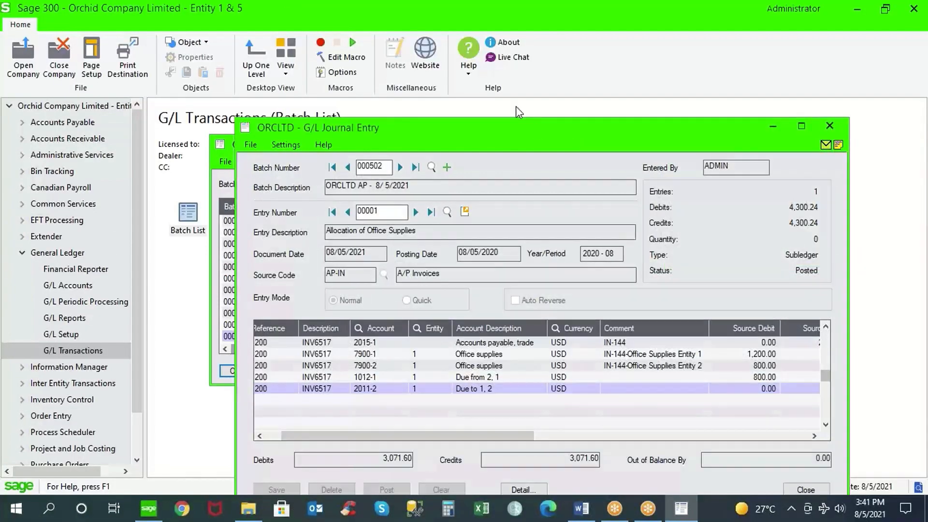
{"action": "left_click_drag", "start_coordinate": [492, 126], "coordinate": [421, 62]}
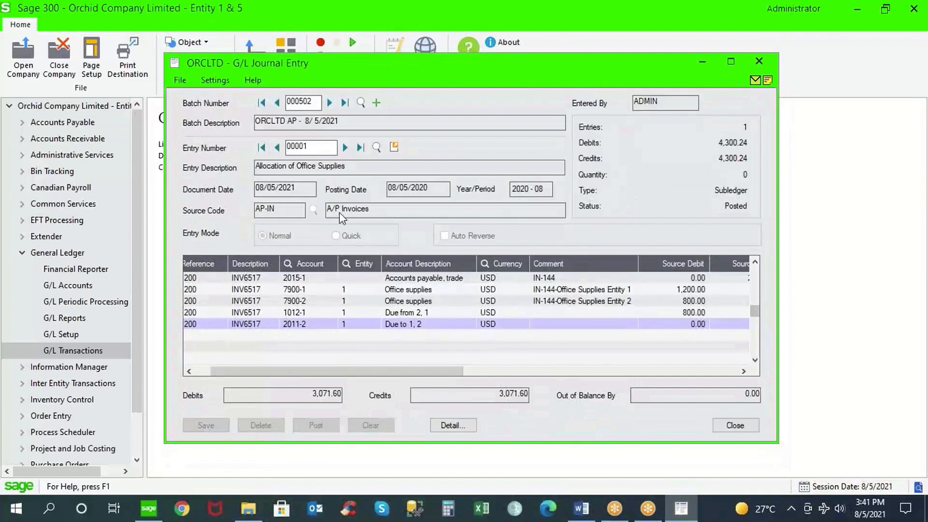
Check the account and entity of the 7900-2 line, and close the journal entry and the G/L batch list
{"action": "left_click", "coordinate": [306, 301]}
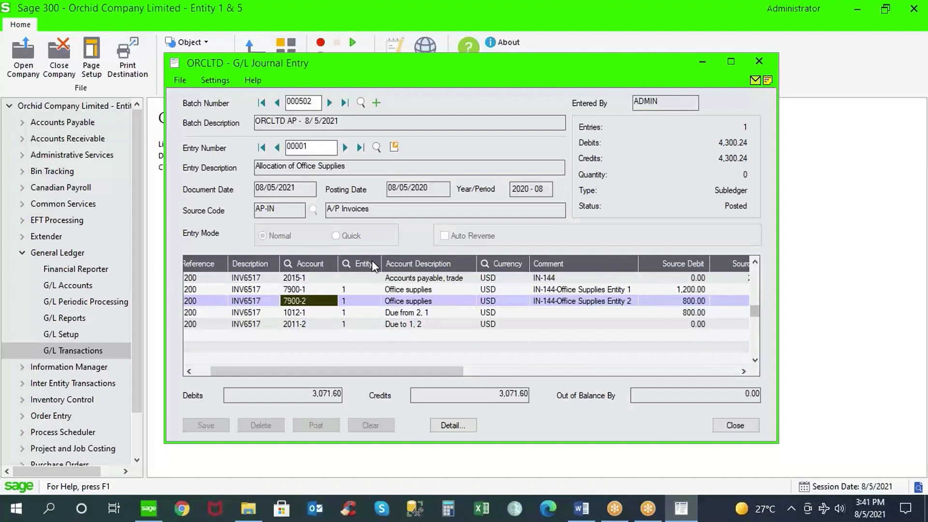
{"action": "left_click", "coordinate": [378, 302]}
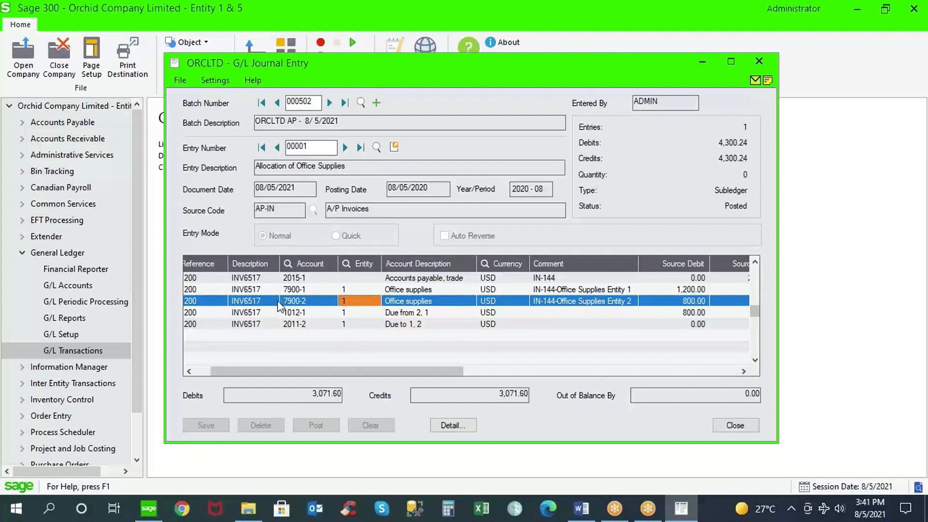
{"action": "left_click", "coordinate": [292, 297]}
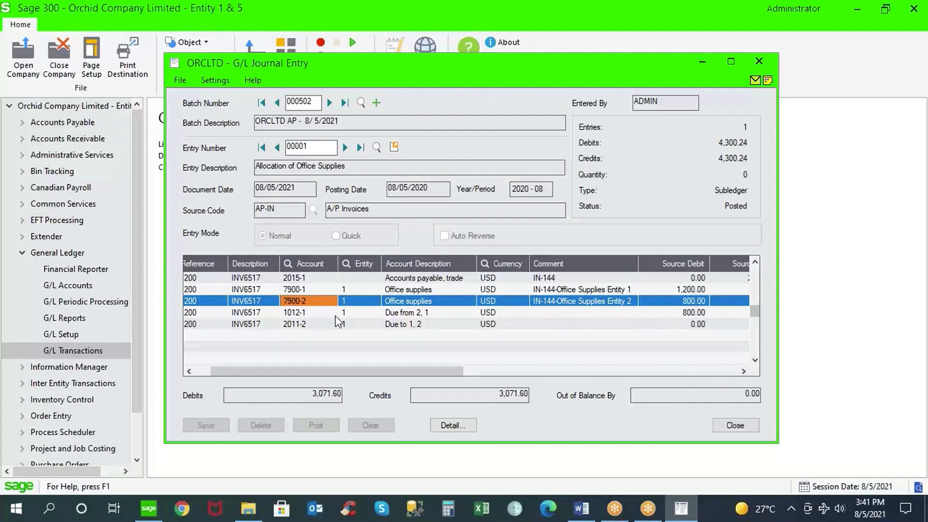
{"action": "left_click", "coordinate": [736, 426]}
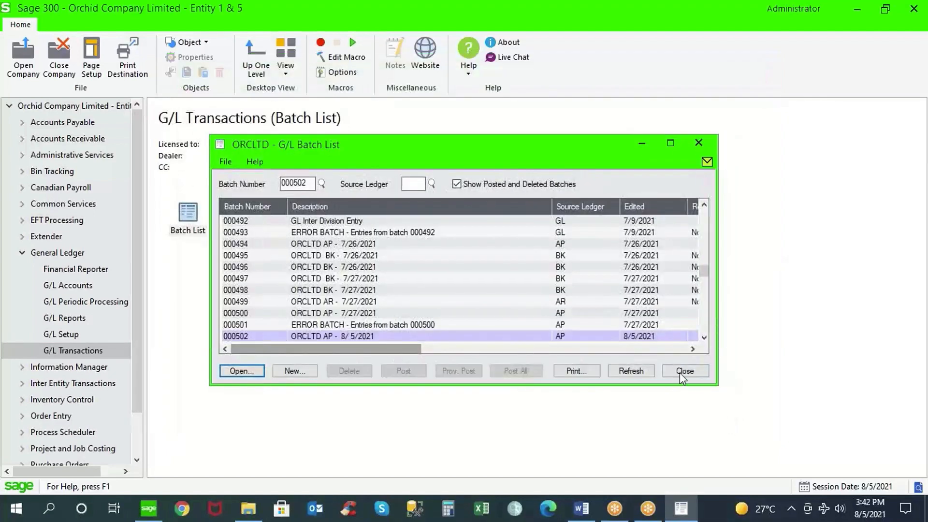
{"action": "left_click", "coordinate": [685, 370]}
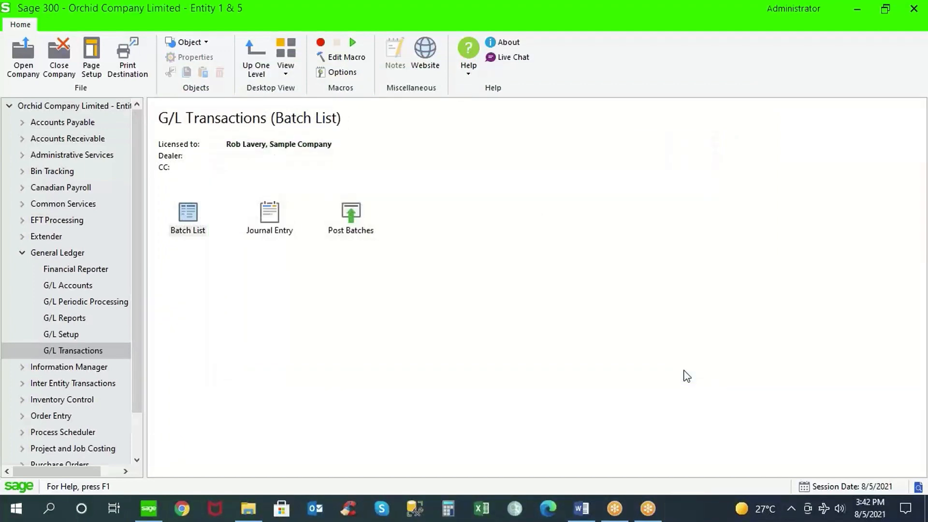
Collapse General Ledger and open the setup options of Inter Entity Transactions
{"action": "left_click", "coordinate": [22, 253]}
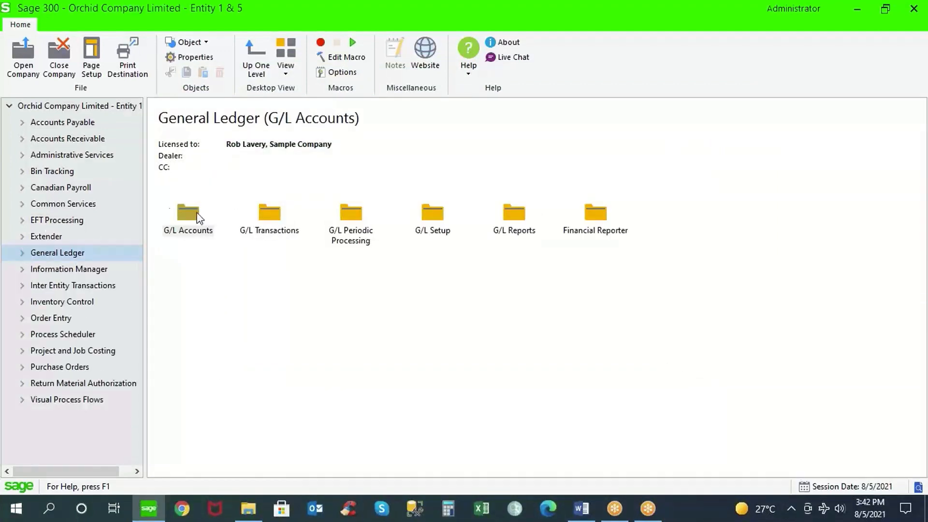
{"action": "left_click", "coordinate": [24, 286]}
{"action": "left_click", "coordinate": [60, 350]}
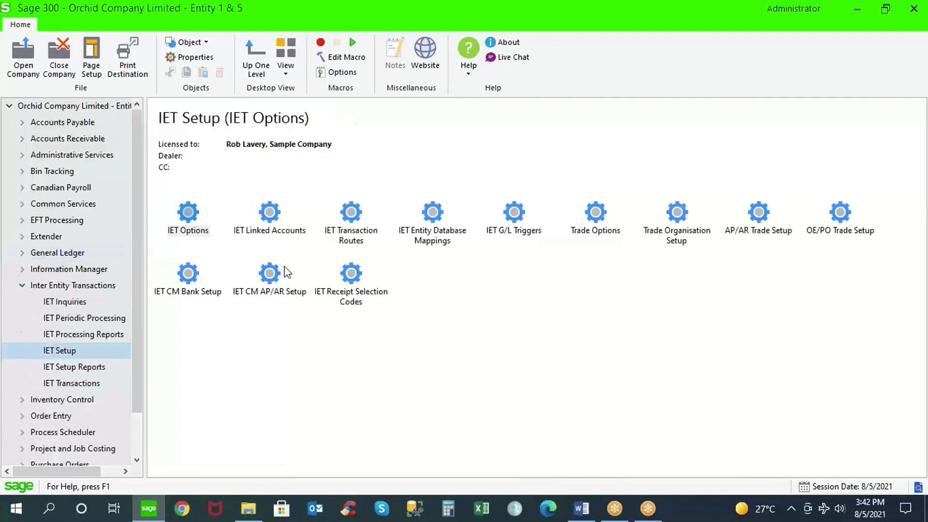
Open the IET G/L Triggers setup and check the 6* rule's trigger account, target entity, and offset/clearing account with its description
{"action": "double_click", "coordinate": [515, 213]}
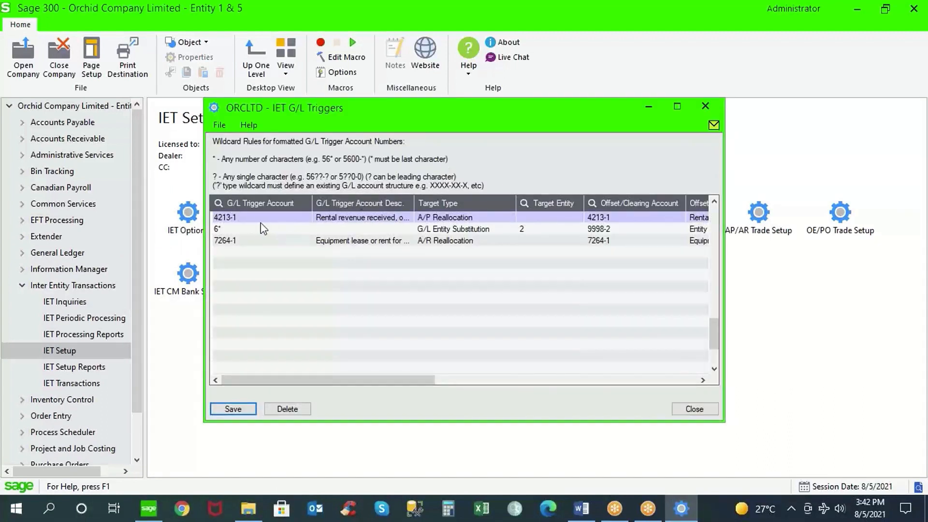
{"action": "left_click", "coordinate": [259, 227]}
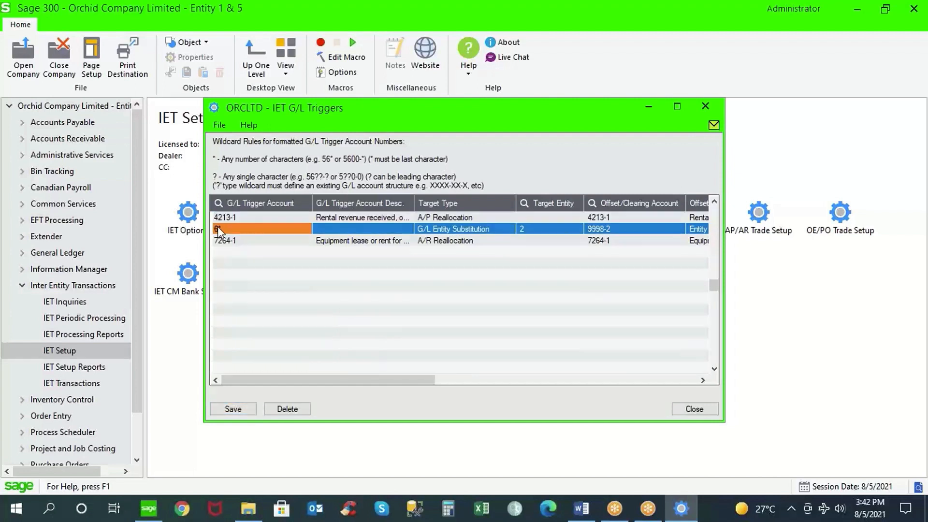
{"action": "left_click_drag", "start_coordinate": [314, 380], "coordinate": [416, 377]}
{"action": "left_click", "coordinate": [309, 228]}
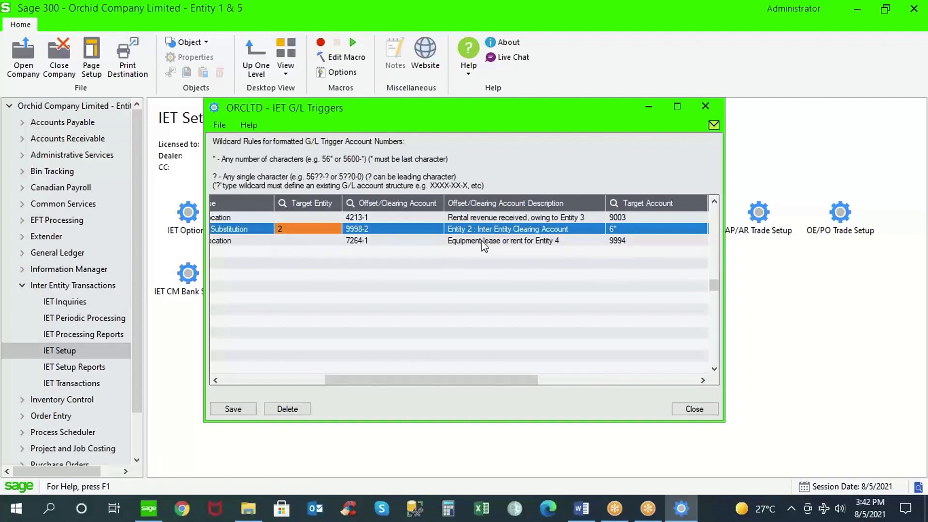
{"action": "left_click", "coordinate": [415, 228]}
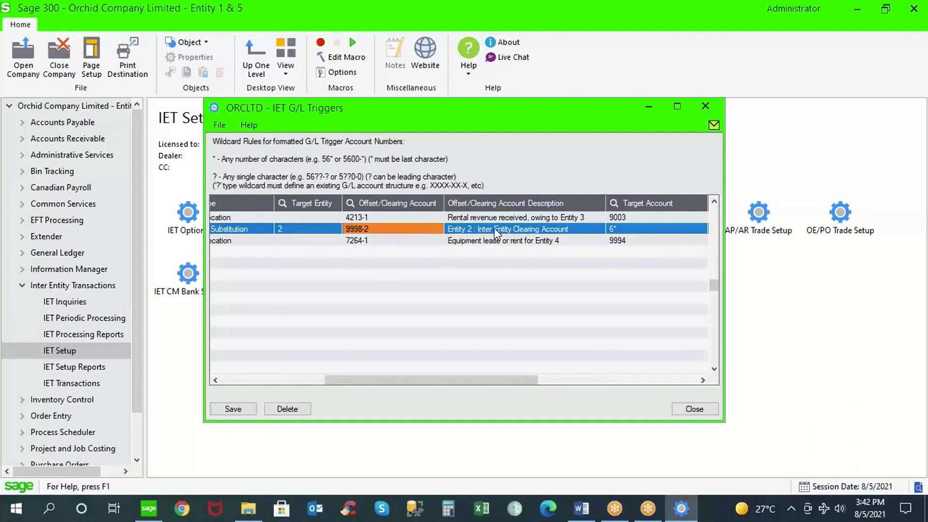
{"action": "left_click", "coordinate": [519, 233]}
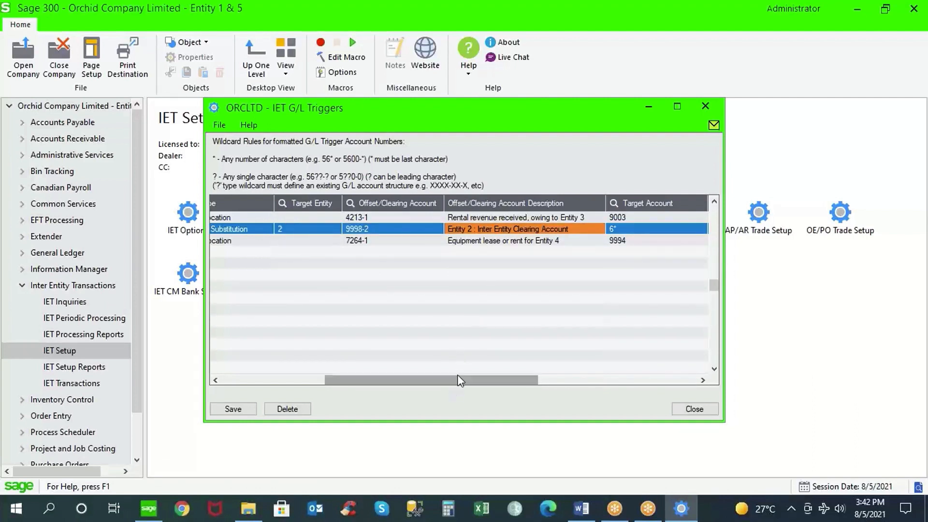
Check the target account of the 6* trigger rule and close the IET G/L Triggers setup
{"action": "left_click_drag", "start_coordinate": [501, 378], "coordinate": [606, 380]}
{"action": "left_click", "coordinate": [426, 230]}
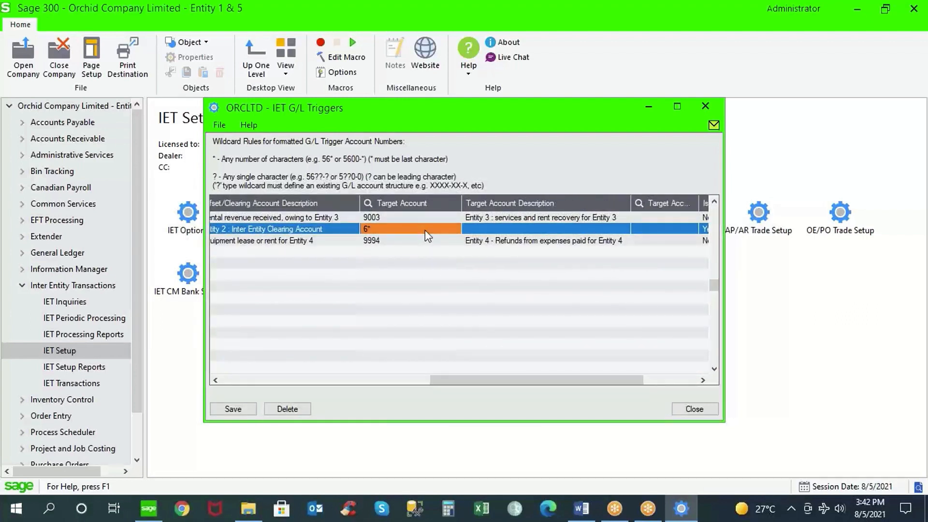
{"action": "left_click", "coordinate": [245, 228]}
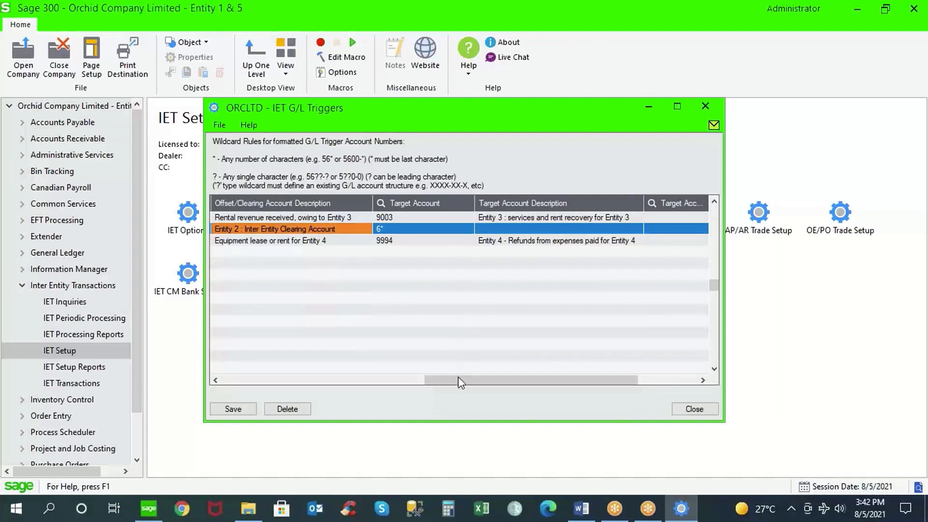
{"action": "left_click_drag", "start_coordinate": [458, 377], "coordinate": [235, 363]}
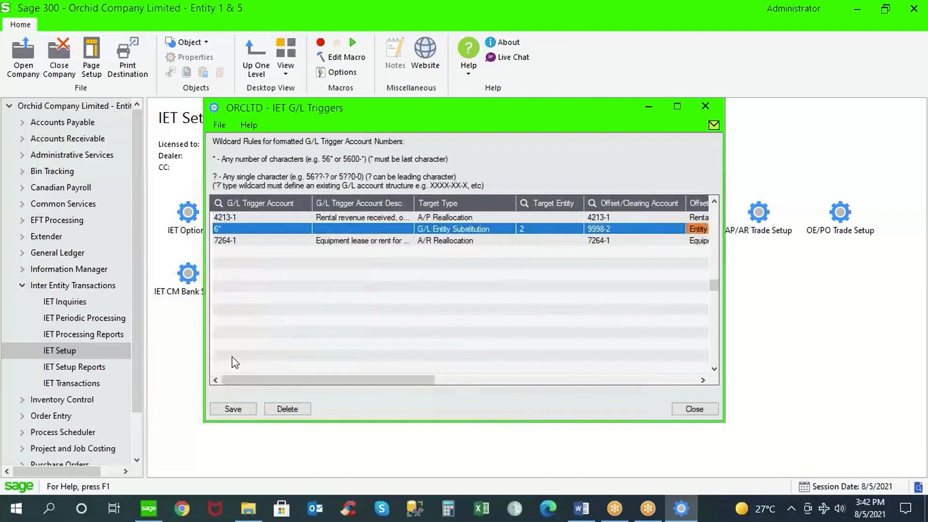
{"action": "left_click", "coordinate": [701, 408]}
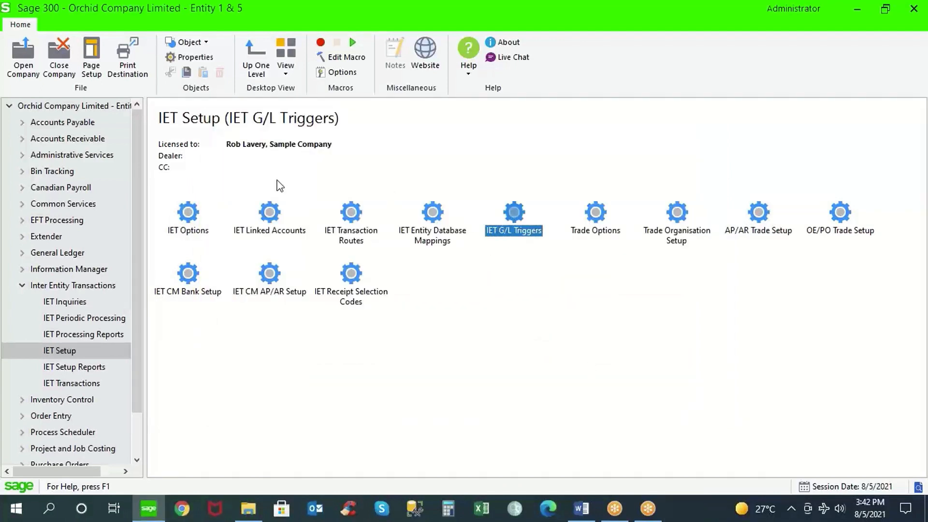
Switch to the Orchid Inc. Entity 2 company by opening the ORCIN2 database
{"action": "left_click", "coordinate": [22, 64]}
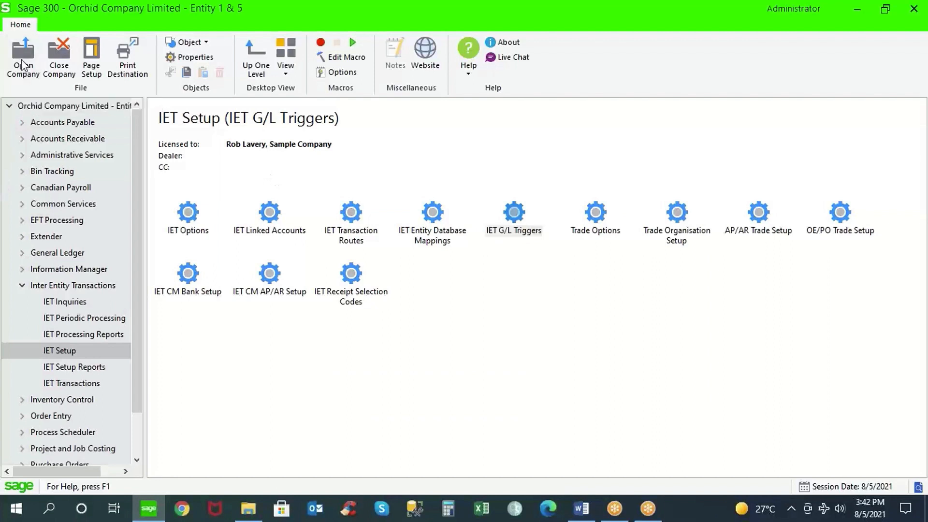
{"action": "left_click", "coordinate": [614, 267]}
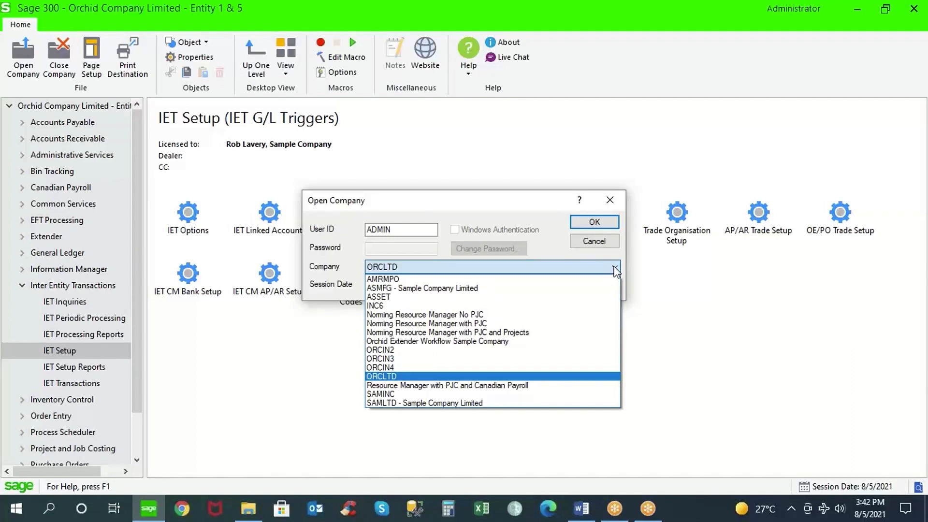
{"action": "left_click", "coordinate": [435, 349]}
{"action": "left_click", "coordinate": [595, 222]}
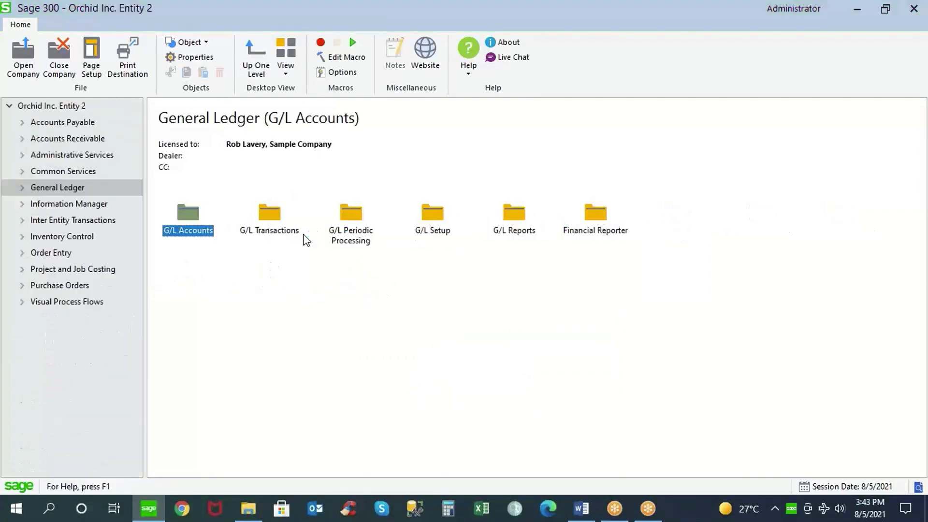
Open the ORCLTD-186-IY batch from the G/L batch list and arrange its journal entry and attachments windows side by side
{"action": "double_click", "coordinate": [277, 220]}
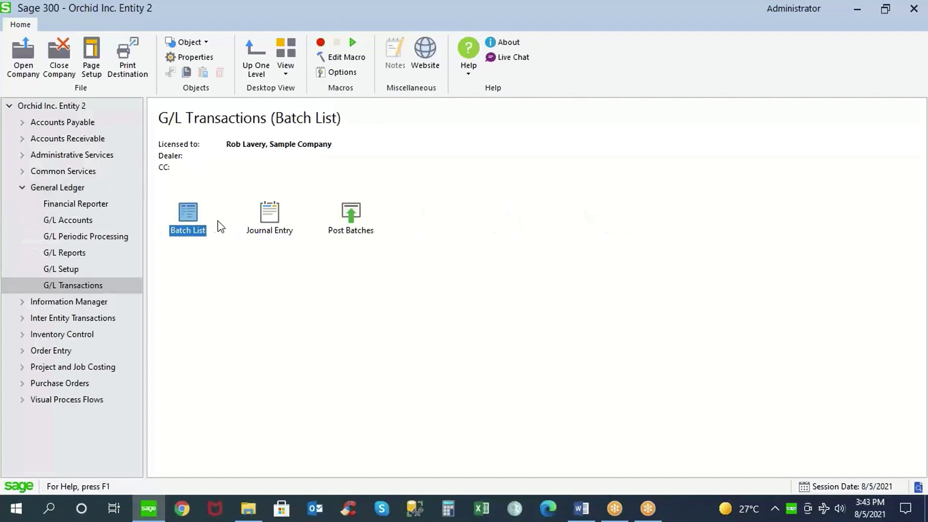
{"action": "double_click", "coordinate": [190, 213]}
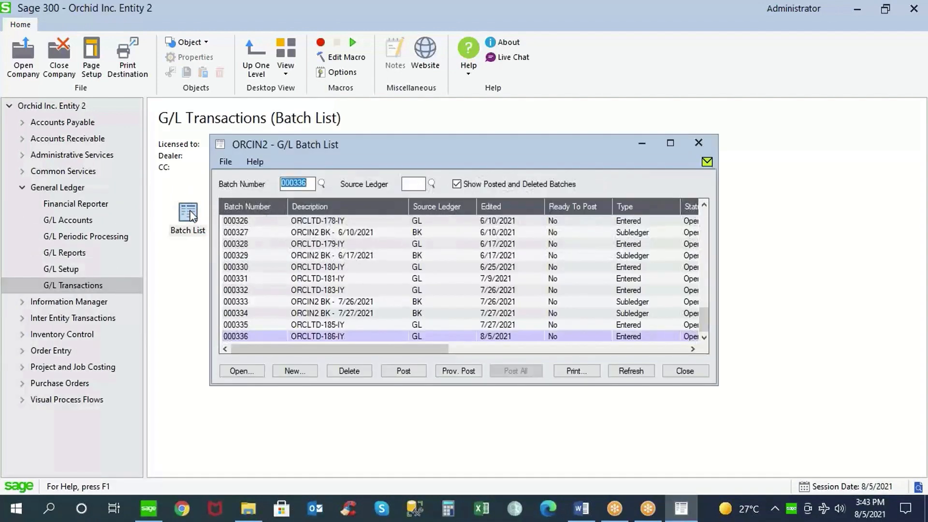
{"action": "double_click", "coordinate": [306, 334]}
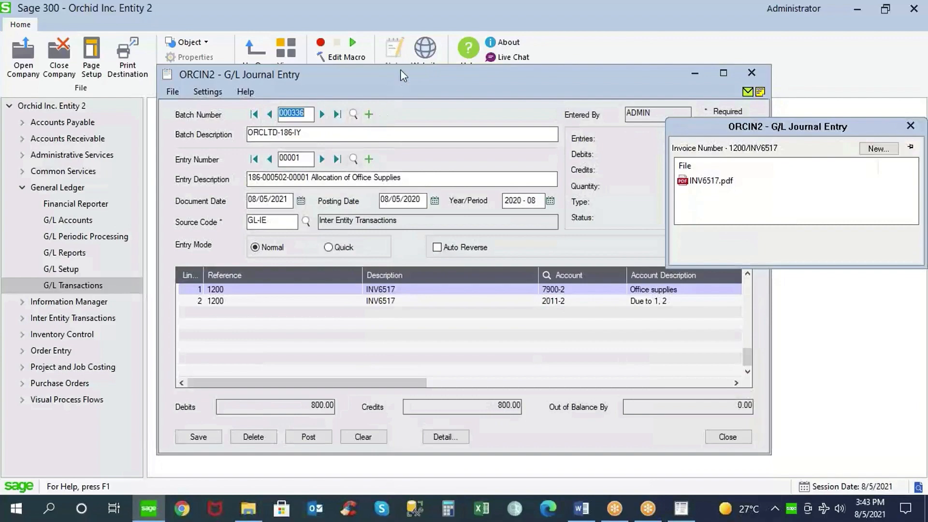
{"action": "left_click_drag", "start_coordinate": [383, 74], "coordinate": [261, 66]}
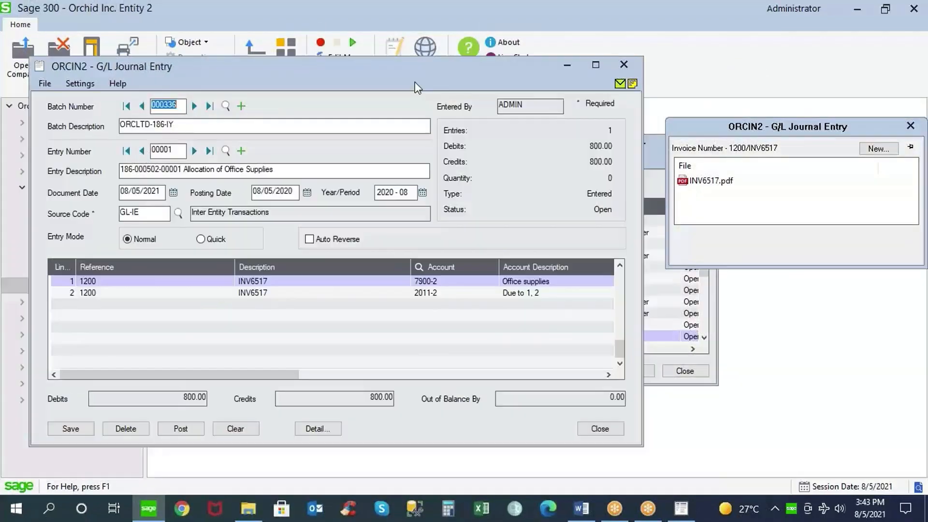
{"action": "left_click_drag", "start_coordinate": [683, 127], "coordinate": [663, 65]}
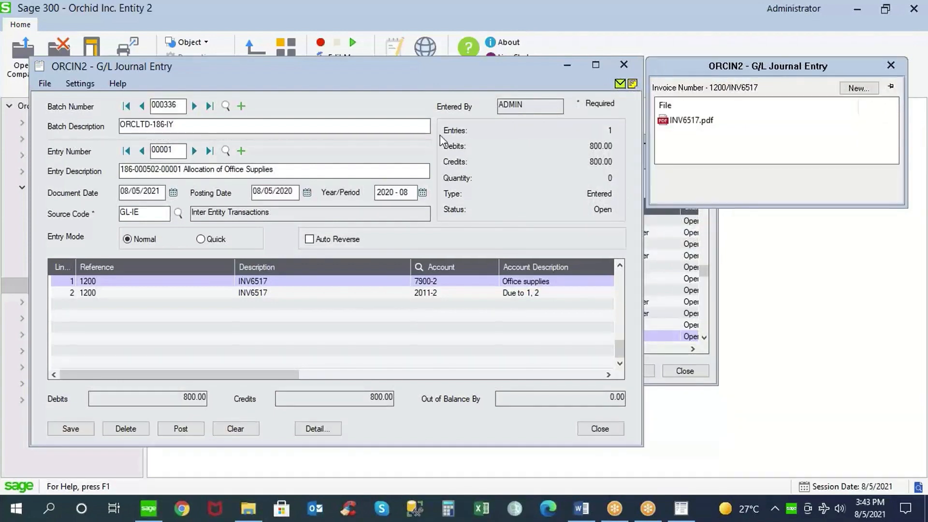
Review the reference, description, debit and credit of the 7900-2 and 2011-2 lines alongside the attached invoice file
{"action": "left_click", "coordinate": [126, 281]}
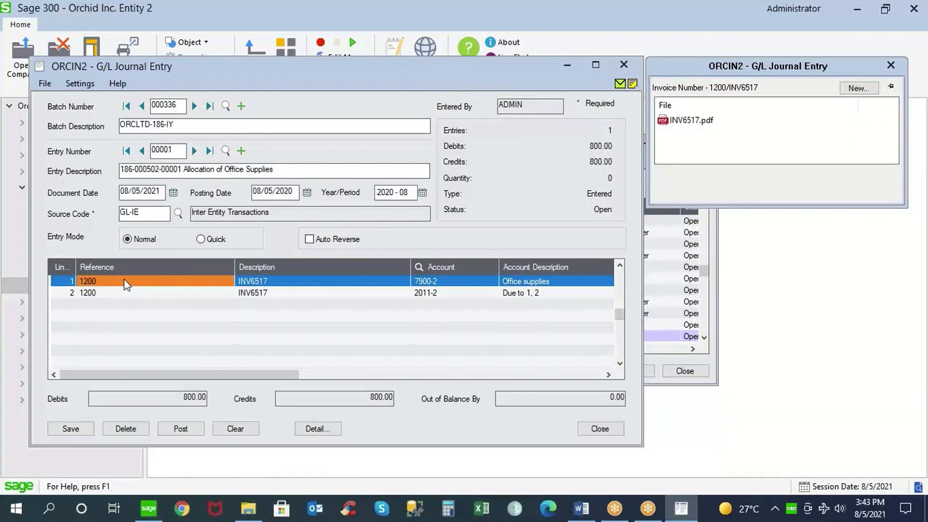
{"action": "left_click", "coordinate": [259, 282]}
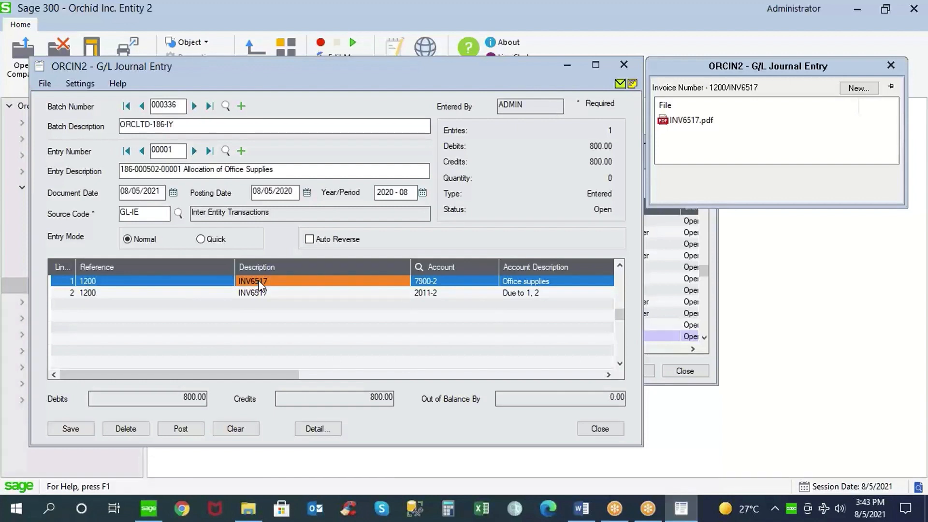
{"action": "mouse_move", "coordinate": [672, 153]}
{"action": "left_click_drag", "start_coordinate": [284, 371], "coordinate": [403, 370]}
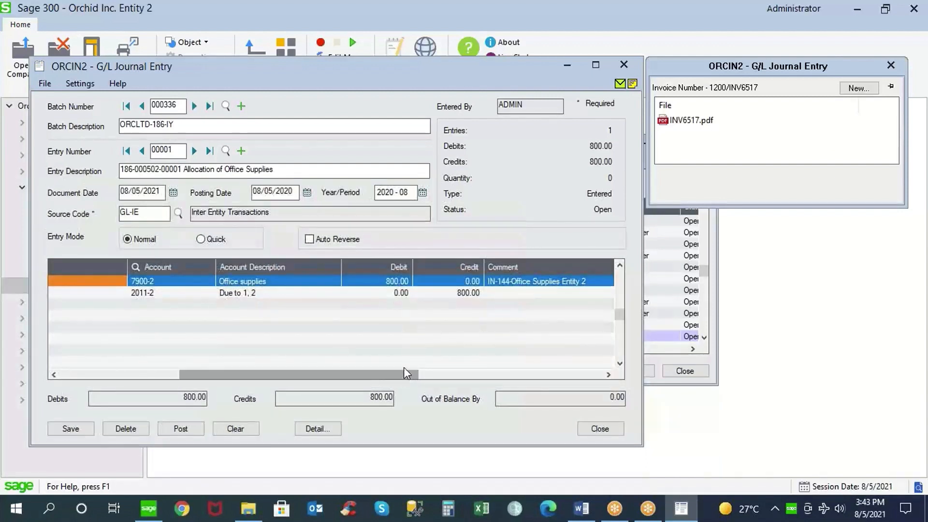
{"action": "left_click", "coordinate": [384, 285]}
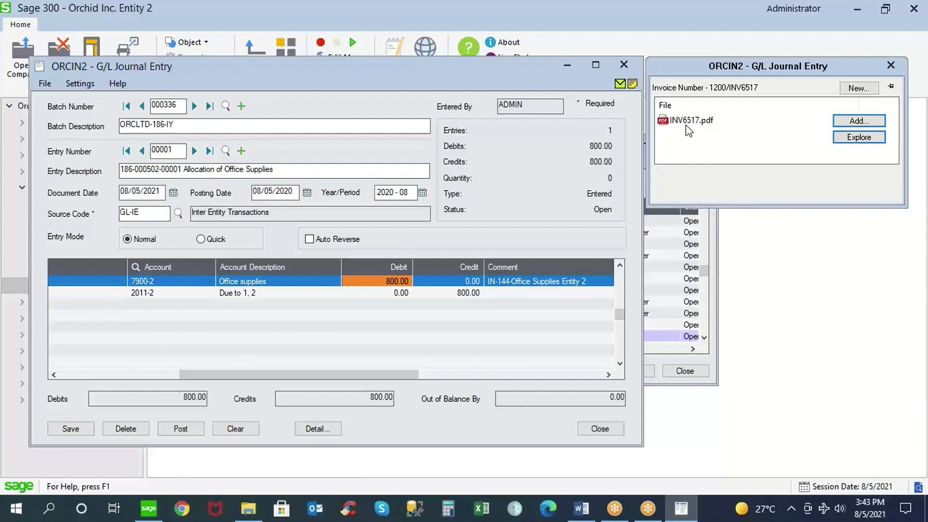
{"action": "left_click", "coordinate": [442, 292]}
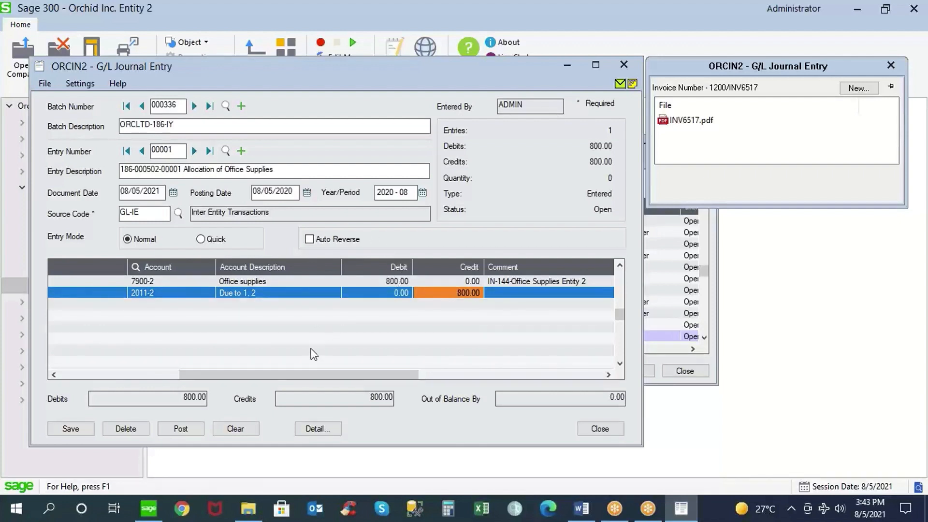
{"action": "left_click_drag", "start_coordinate": [299, 372], "coordinate": [113, 365]}
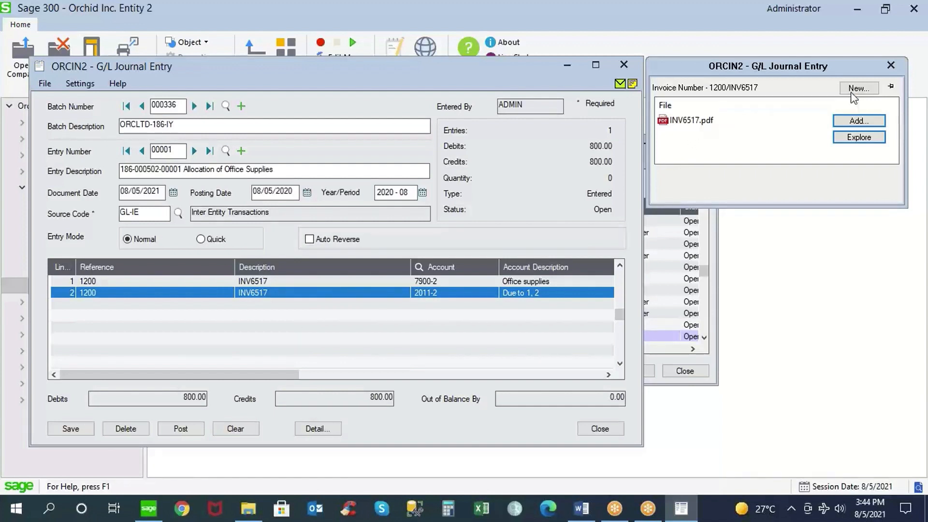
Close the attachments window, the journal entry and the G/L batch list, and collapse General Ledger
{"action": "left_click", "coordinate": [891, 65]}
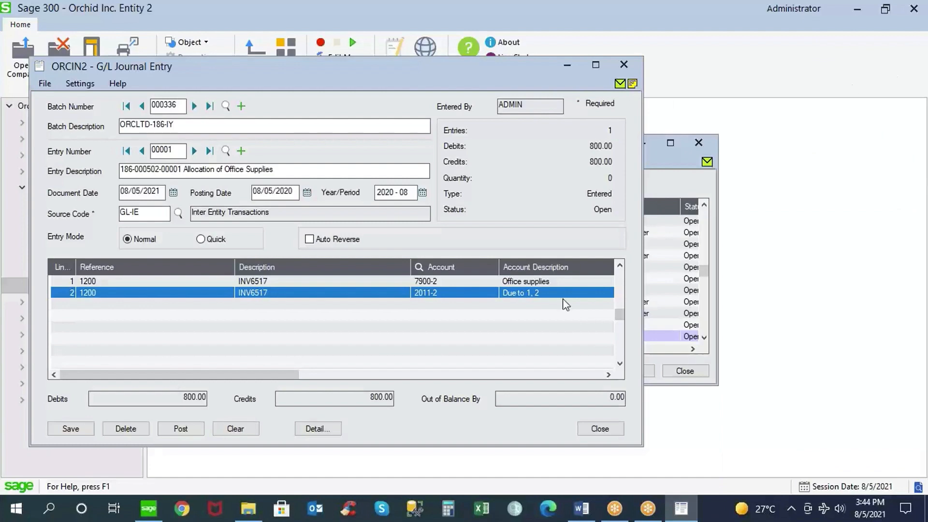
{"action": "left_click", "coordinate": [600, 429]}
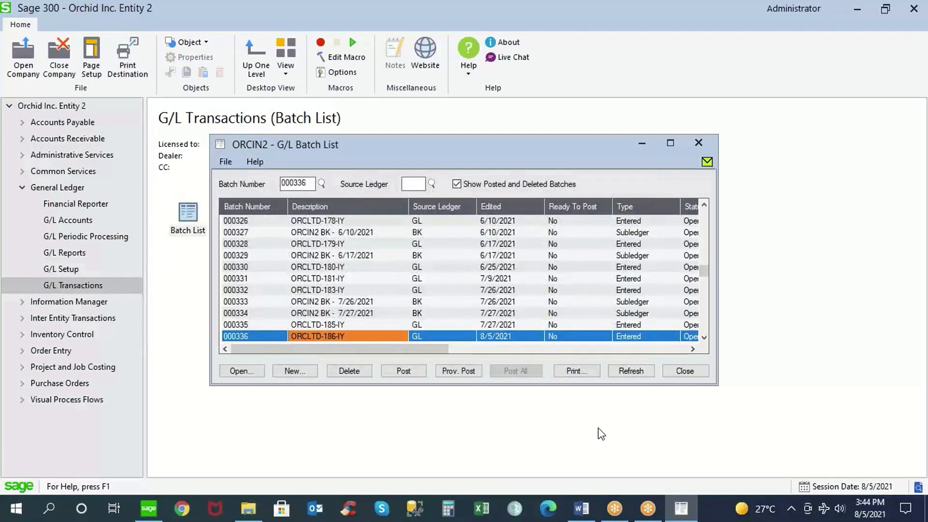
{"action": "left_click", "coordinate": [683, 371]}
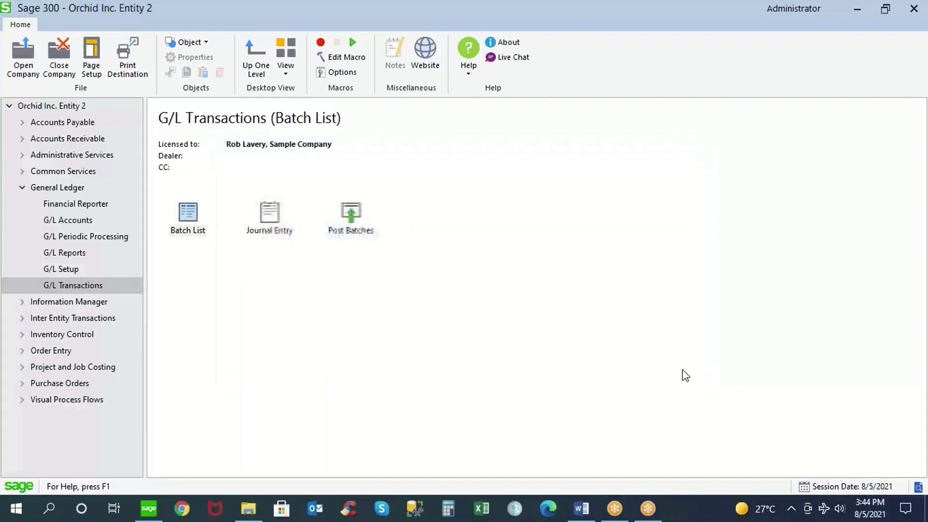
{"action": "left_click", "coordinate": [21, 188]}
Switch back to the ORCLTD company and dismiss the restart maintenance warning
{"action": "left_click", "coordinate": [24, 61]}
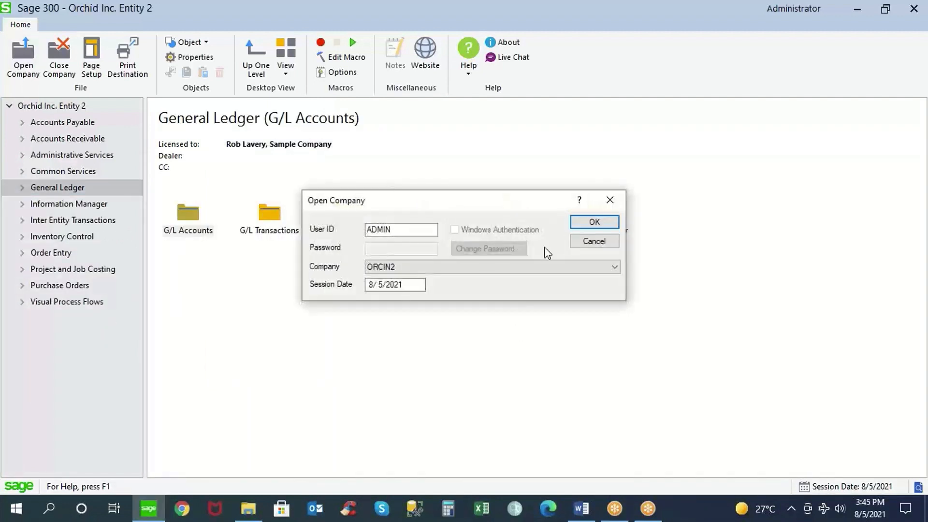
{"action": "left_click", "coordinate": [613, 267]}
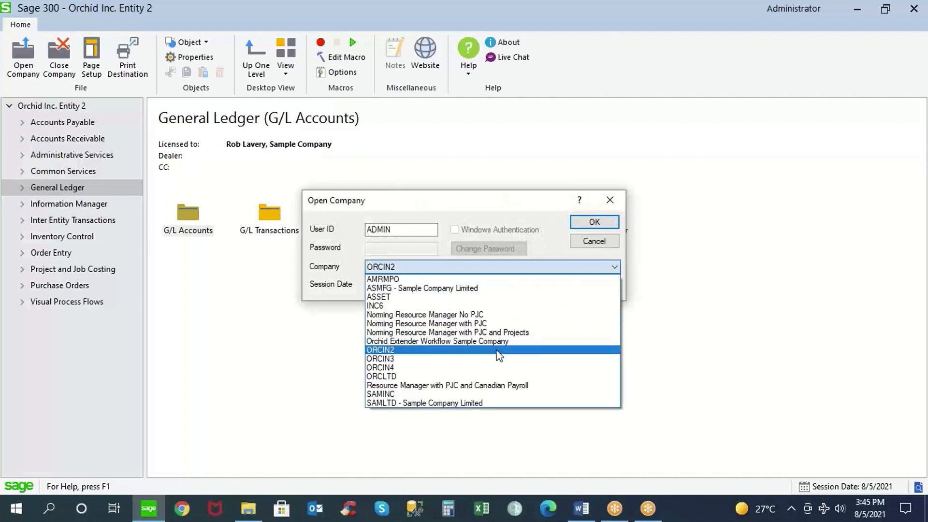
{"action": "left_click", "coordinate": [491, 376]}
{"action": "left_click", "coordinate": [586, 222]}
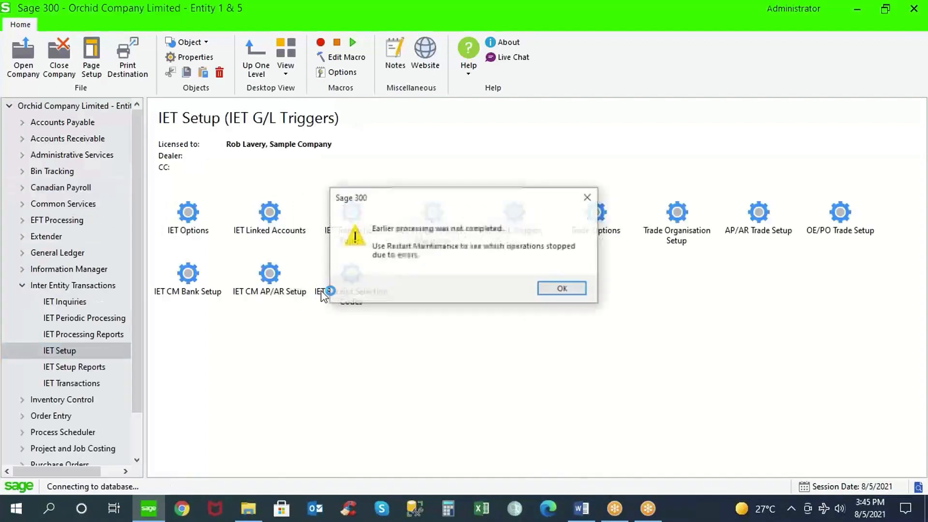
{"action": "left_click", "coordinate": [564, 289]}
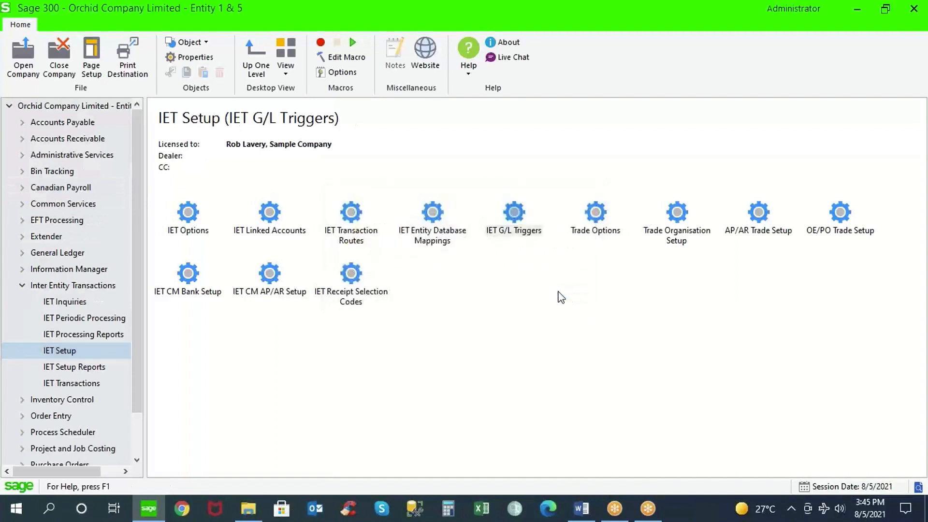
Open the IET Account Balance Inquiry and load the linked account balances for period 2021-08 in functional currency CAD
{"action": "left_click", "coordinate": [22, 285]}
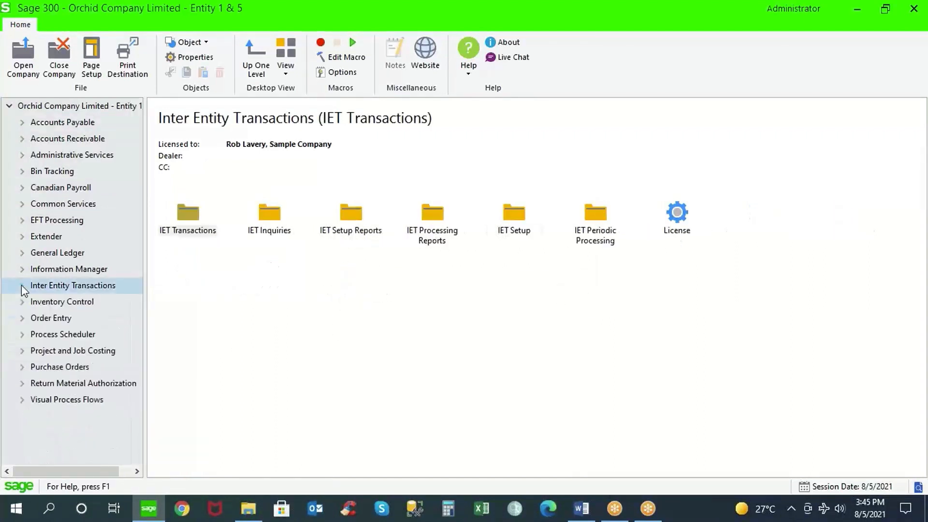
{"action": "left_click", "coordinate": [21, 204]}
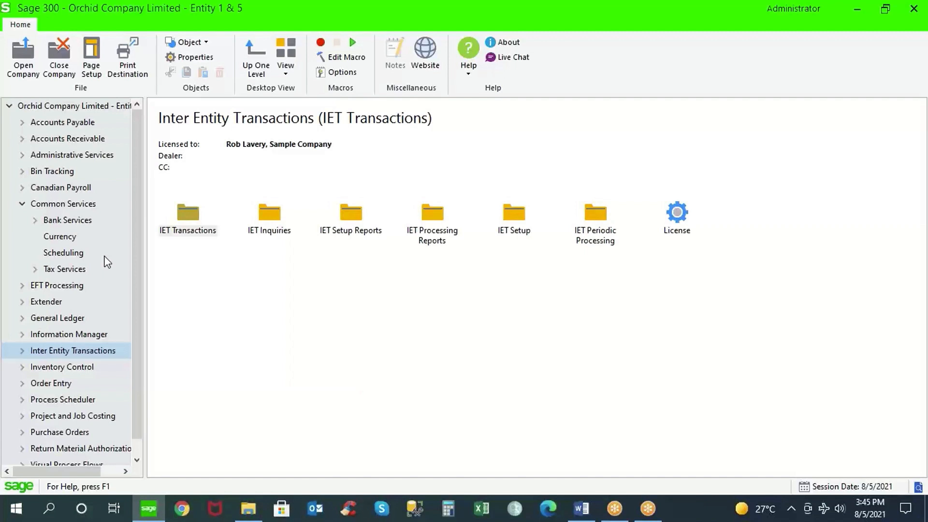
{"action": "left_click", "coordinate": [22, 351]}
{"action": "left_click", "coordinate": [71, 373]}
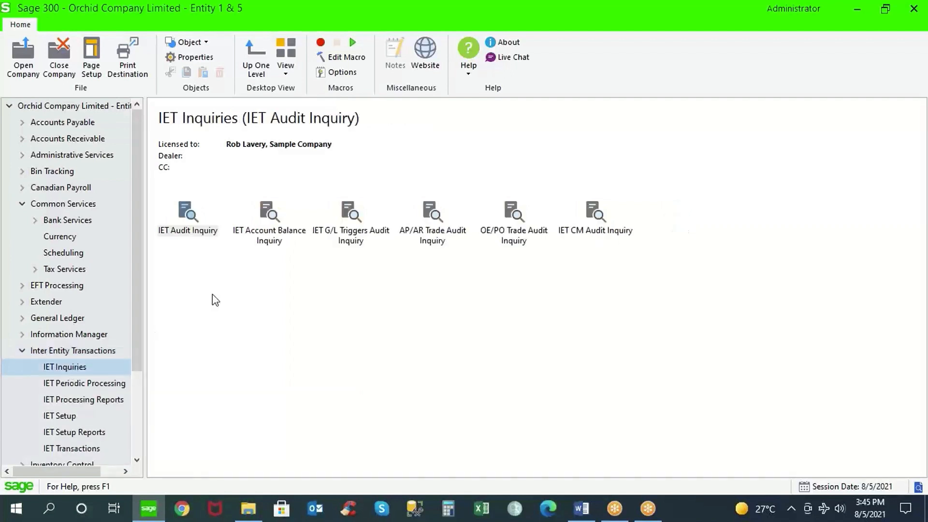
{"action": "left_click", "coordinate": [264, 220]}
{"action": "double_click", "coordinate": [264, 221]}
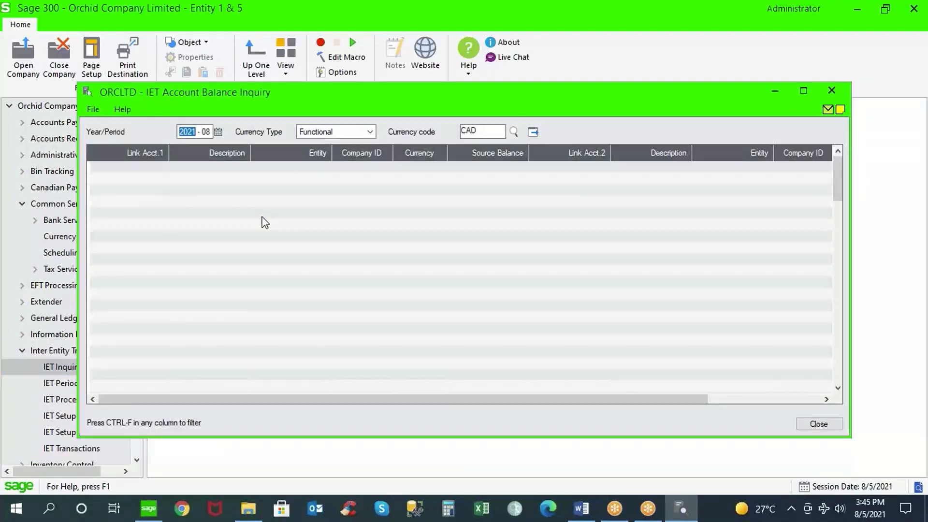
{"action": "left_click", "coordinate": [532, 132]}
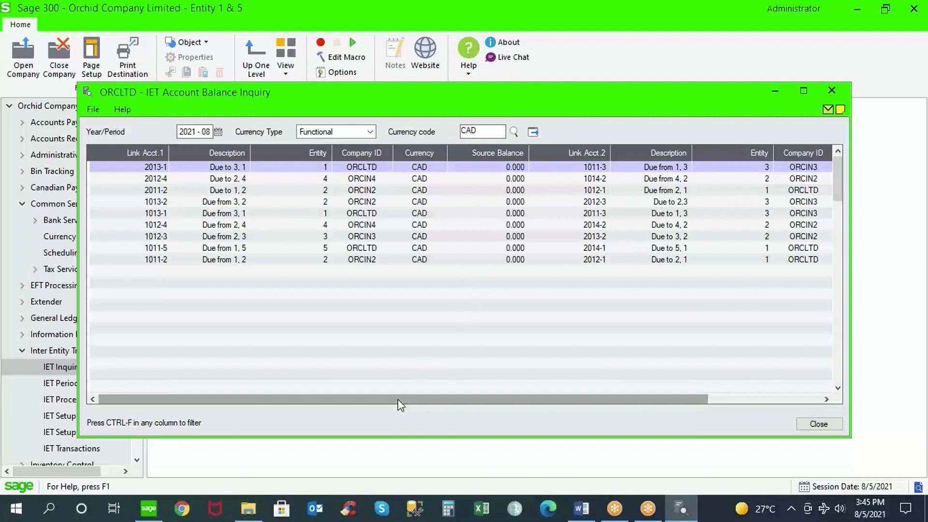
Compare the source balances of linked accounts 2013-1 and 1011-3, and close the IET Account Balance Inquiry
{"action": "left_click_drag", "start_coordinate": [404, 399], "coordinate": [570, 399]}
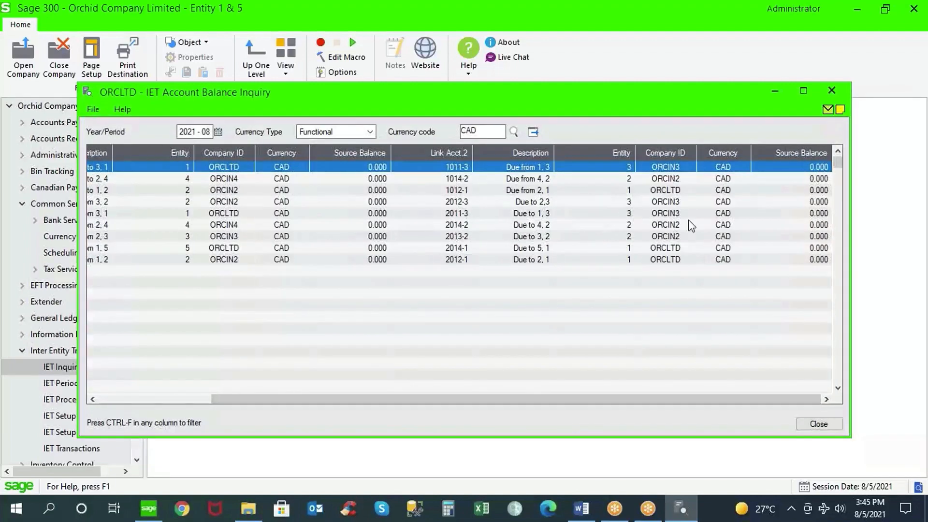
{"action": "left_click", "coordinate": [377, 168]}
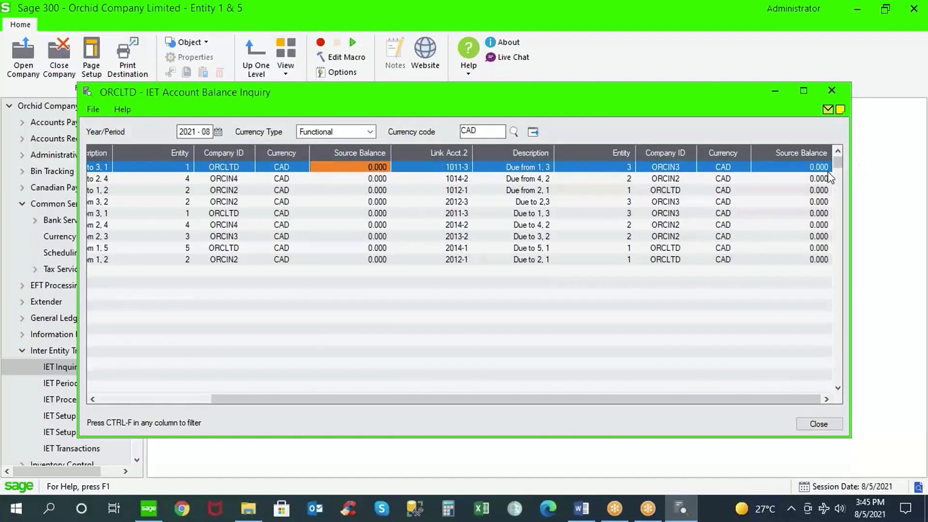
{"action": "left_click", "coordinate": [814, 171]}
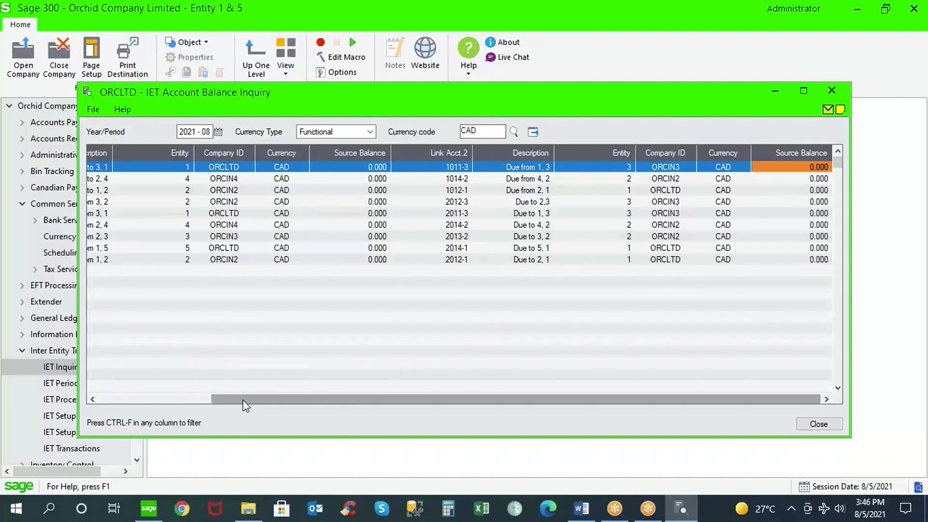
{"action": "left_click_drag", "start_coordinate": [243, 400], "coordinate": [130, 399]}
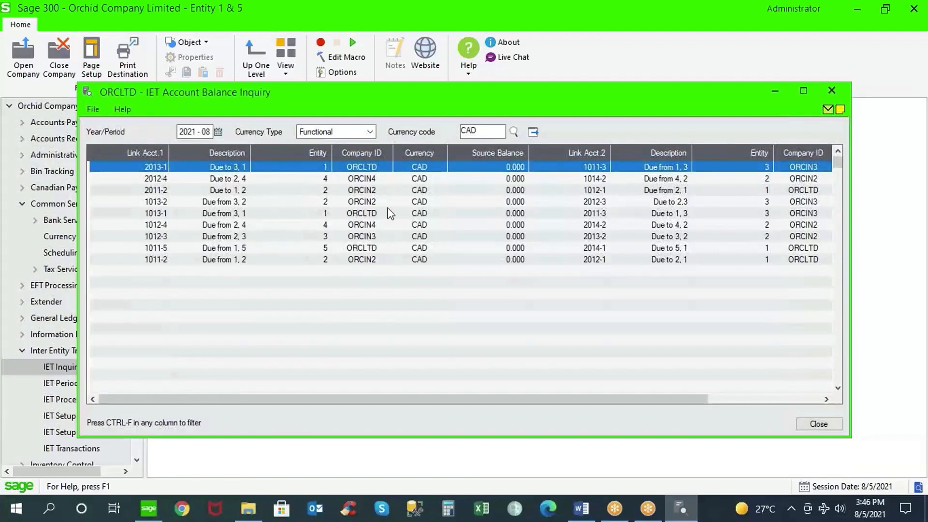
{"action": "left_click", "coordinate": [809, 423]}
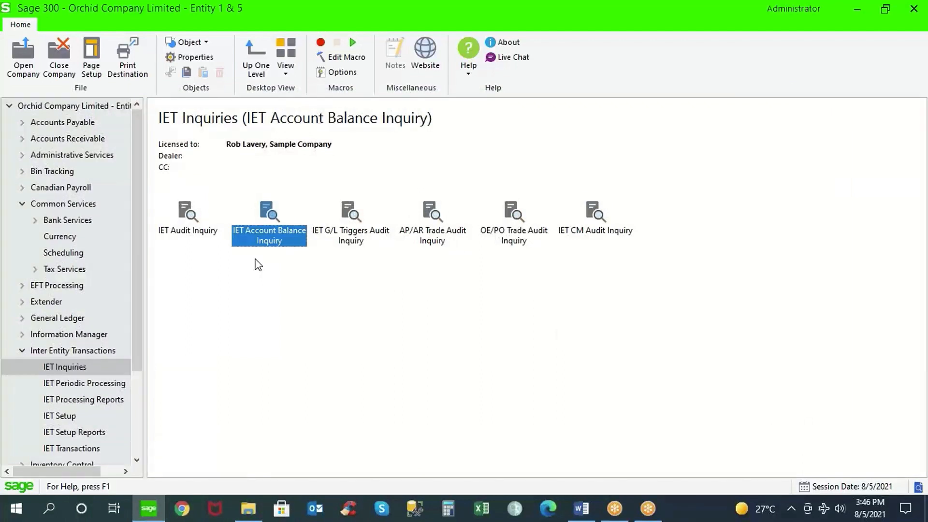
Open the Bank Transfers form from the bank transactions in Bank Services
{"action": "left_click", "coordinate": [64, 221]}
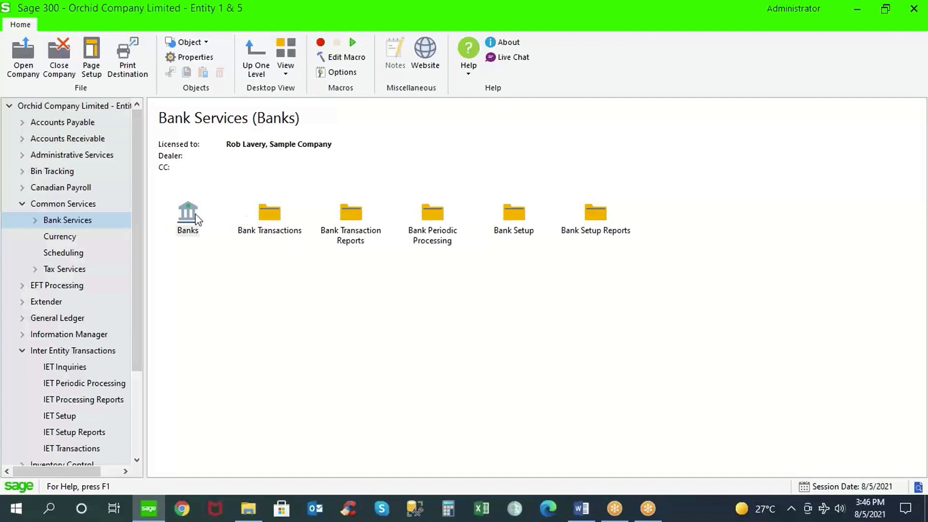
{"action": "double_click", "coordinate": [268, 213]}
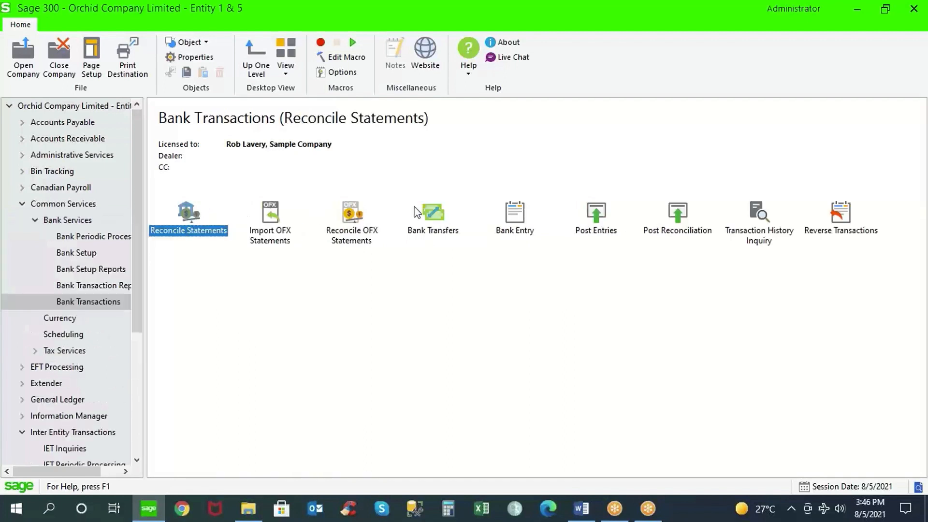
{"action": "double_click", "coordinate": [441, 218]}
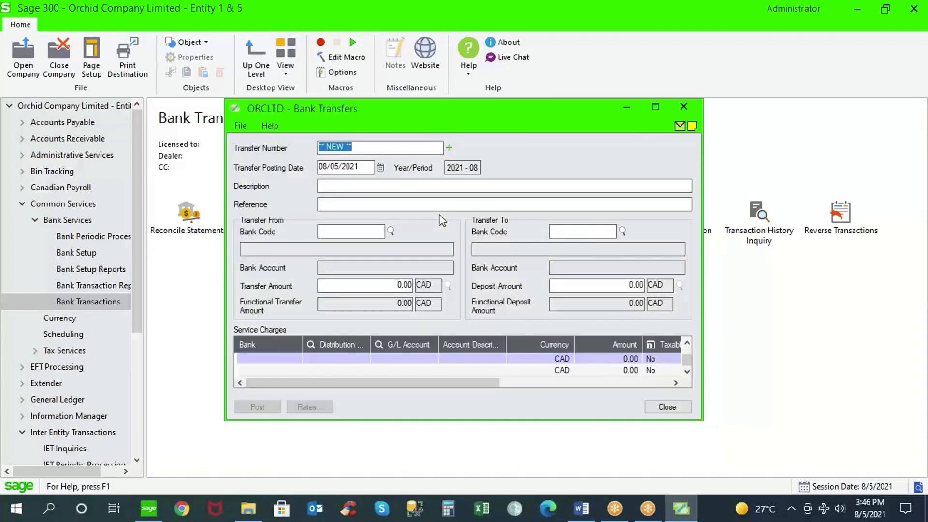
Enter "Bank Transfer From ORCLTD to ORCIN2" as both the description and the reference of the new transfer
{"action": "left_click", "coordinate": [355, 186]}
{"action": "type", "text": "Bank Transfer "}
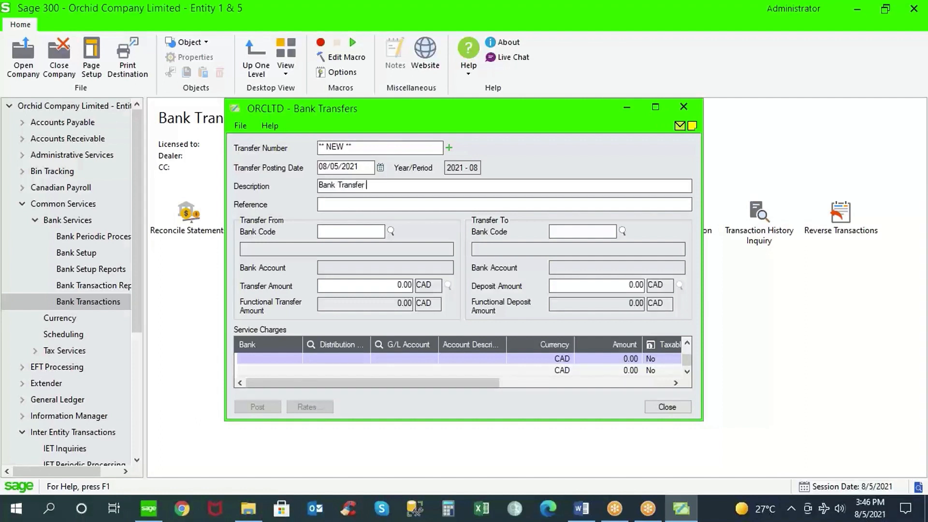
{"action": "type", "text": "From ORCLTD to ORCIN2"}
{"action": "left_click_drag", "start_coordinate": [459, 186], "coordinate": [283, 189]}
{"action": "key", "text": "ctrl+c"}
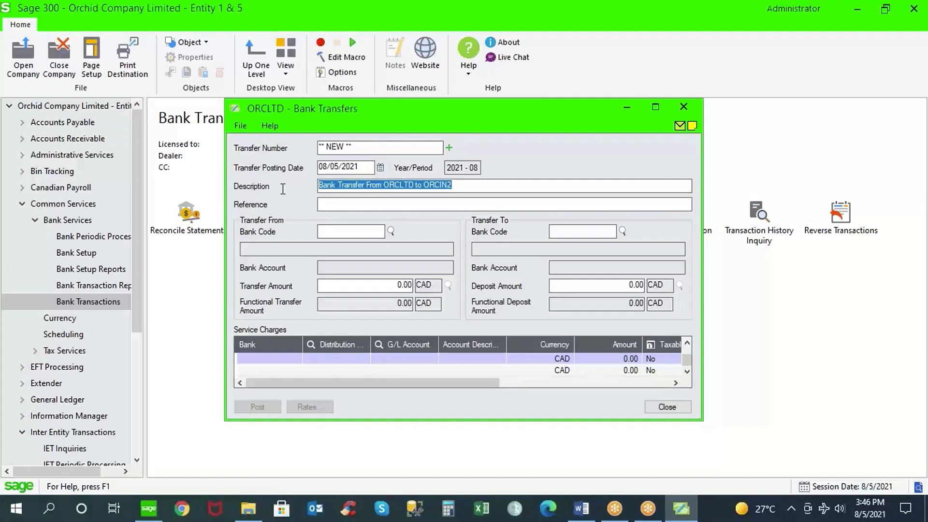
{"action": "key", "text": "Tab"}
{"action": "key", "text": "ctrl+v"}
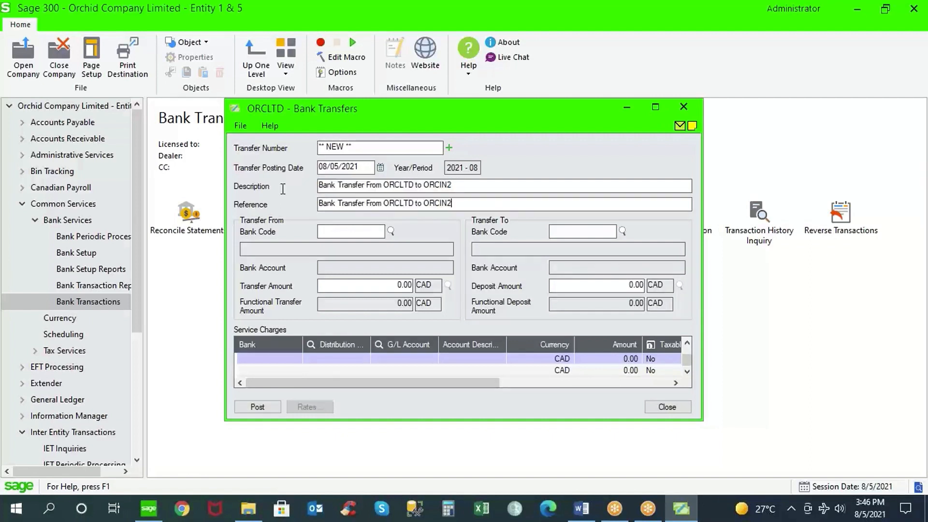
{"action": "key", "text": "Tab"}
Choose bank CCB as the transfer source and the Entity 2 clearing bank E2CCB as the destination
{"action": "left_click", "coordinate": [390, 231]}
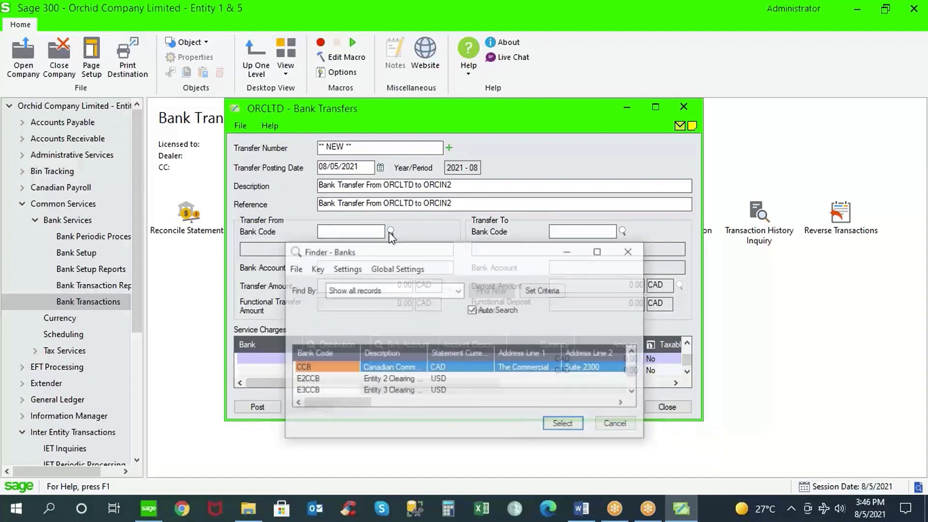
{"action": "double_click", "coordinate": [343, 368]}
{"action": "left_click", "coordinate": [345, 231]}
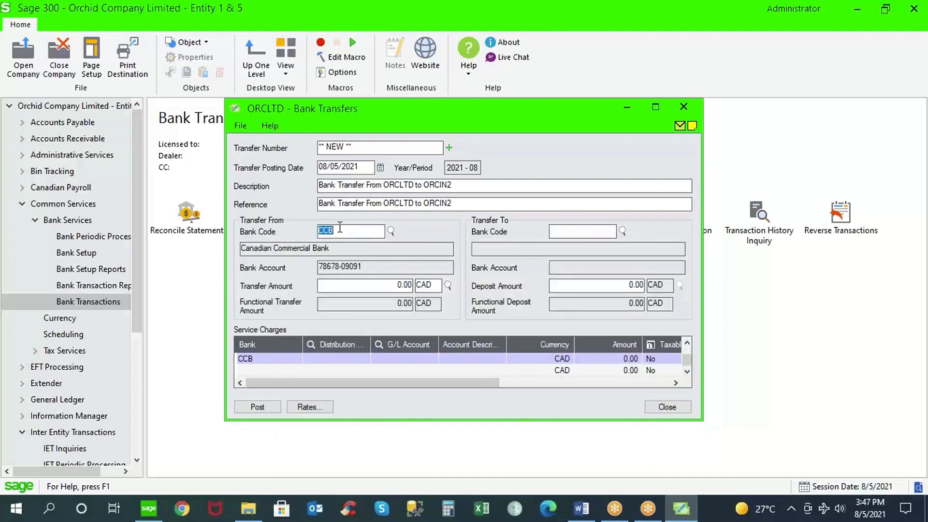
{"action": "left_click", "coordinate": [564, 230]}
{"action": "left_click", "coordinate": [622, 231]}
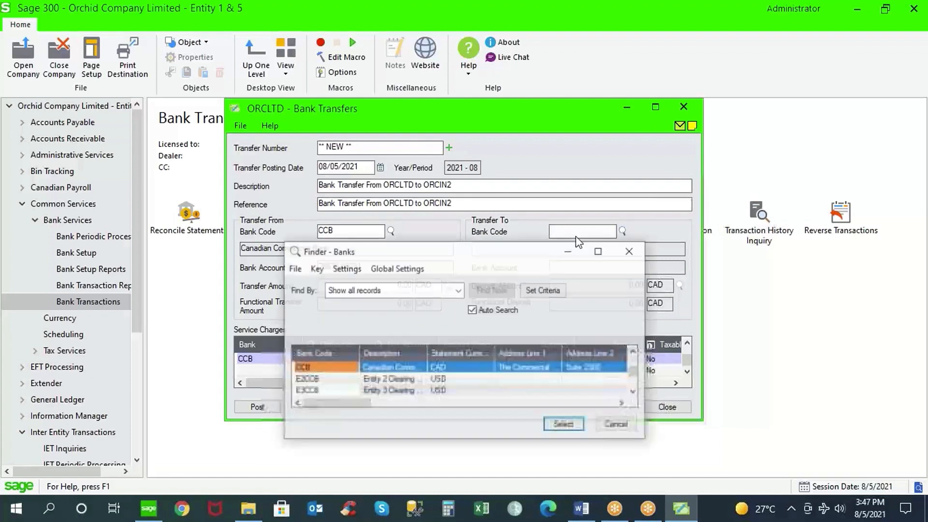
{"action": "double_click", "coordinate": [337, 380]}
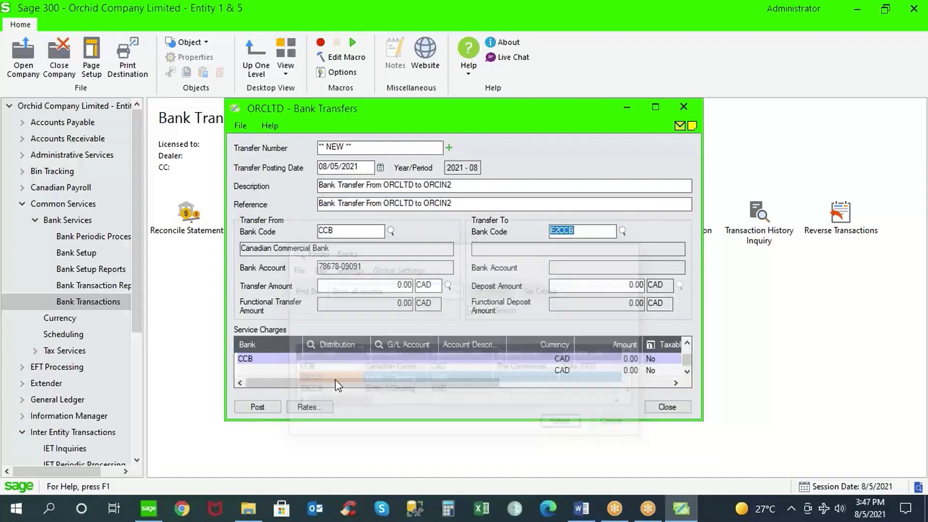
{"action": "left_click_drag", "start_coordinate": [589, 232], "coordinate": [524, 227]}
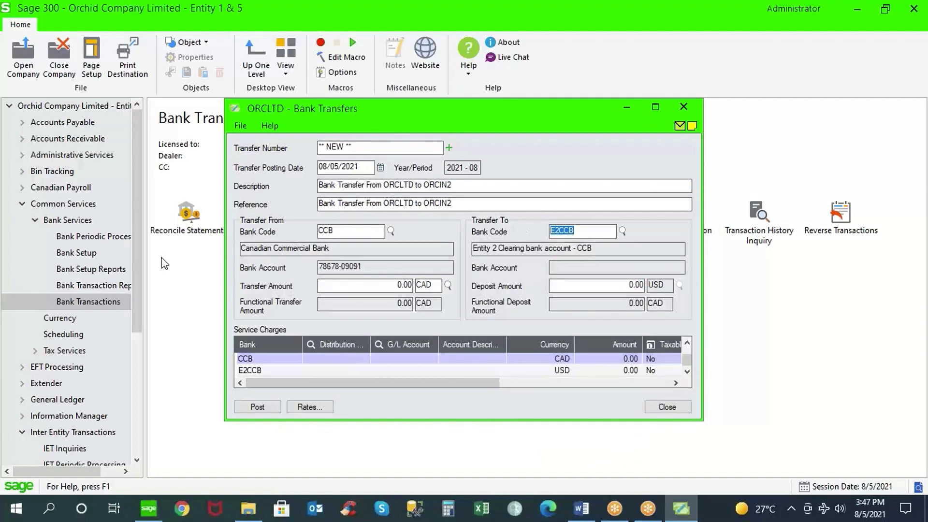
Leave the transfer open and open the IET CM Bank Setup from the Inter Entity Transactions setup
{"action": "left_click", "coordinate": [138, 274]}
{"action": "scroll", "coordinate": [137, 274], "scroll_direction": "down", "scroll_amount": 4}
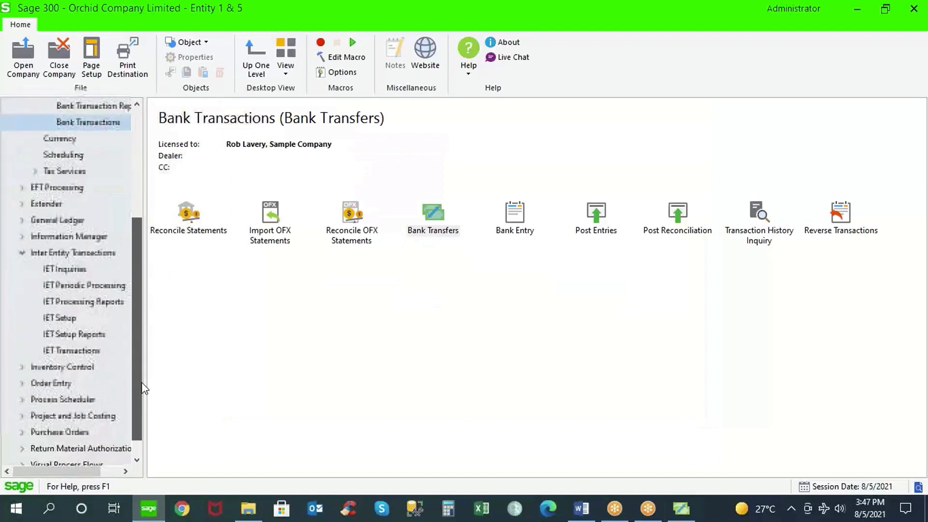
{"action": "left_click", "coordinate": [72, 319]}
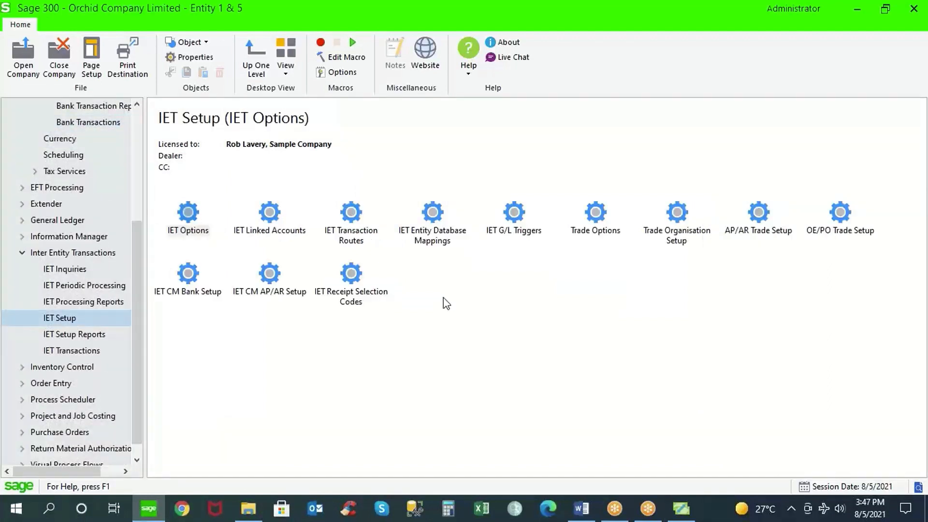
{"action": "double_click", "coordinate": [187, 274]}
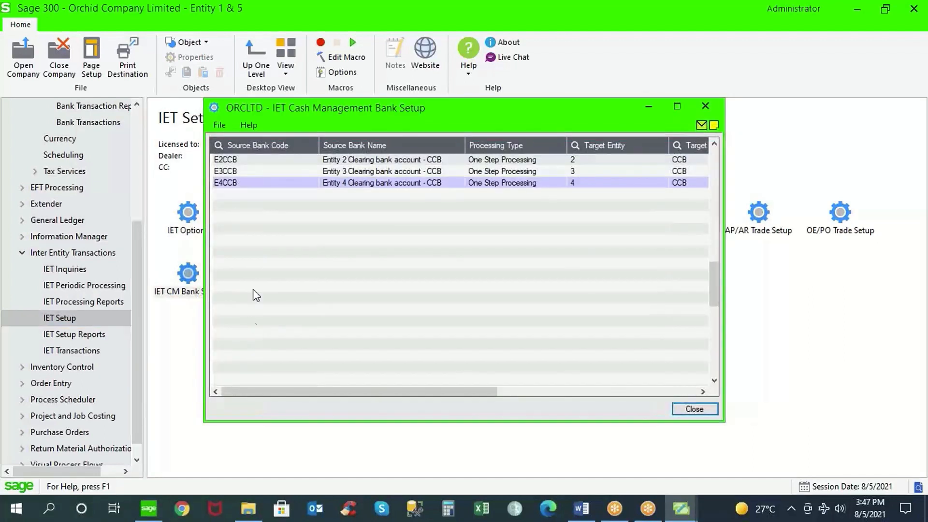
Check the target entity and target bank code mapped to source bank E2CCB, and close the bank setup
{"action": "left_click", "coordinate": [255, 161]}
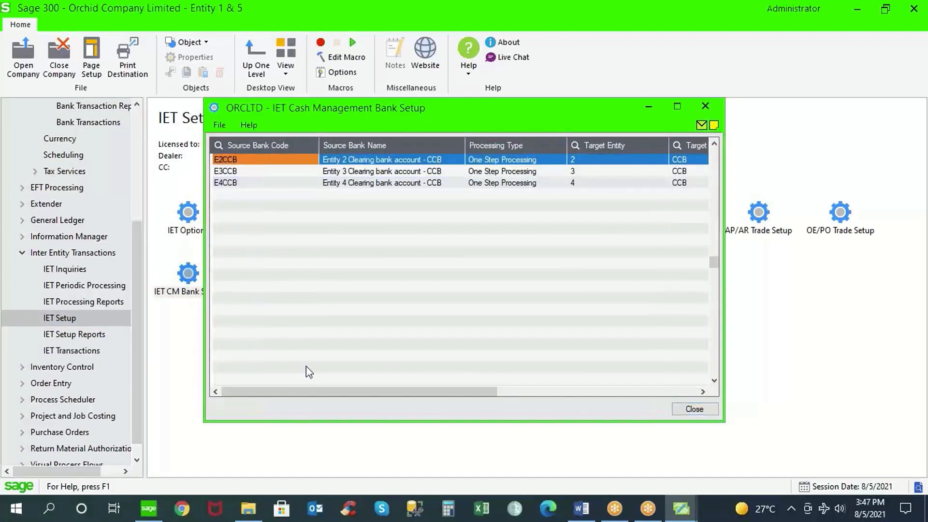
{"action": "left_click_drag", "start_coordinate": [328, 391], "coordinate": [424, 393]}
{"action": "left_click", "coordinate": [429, 164]}
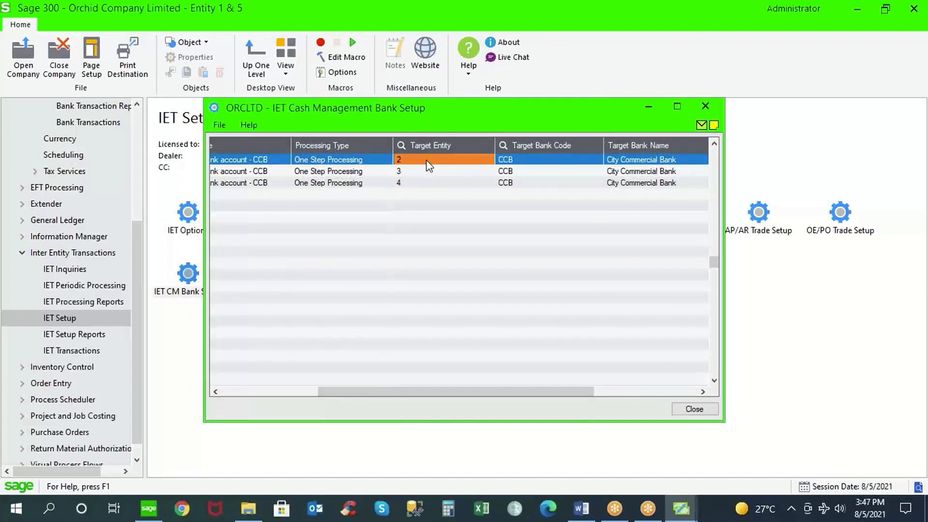
{"action": "left_click", "coordinate": [516, 165]}
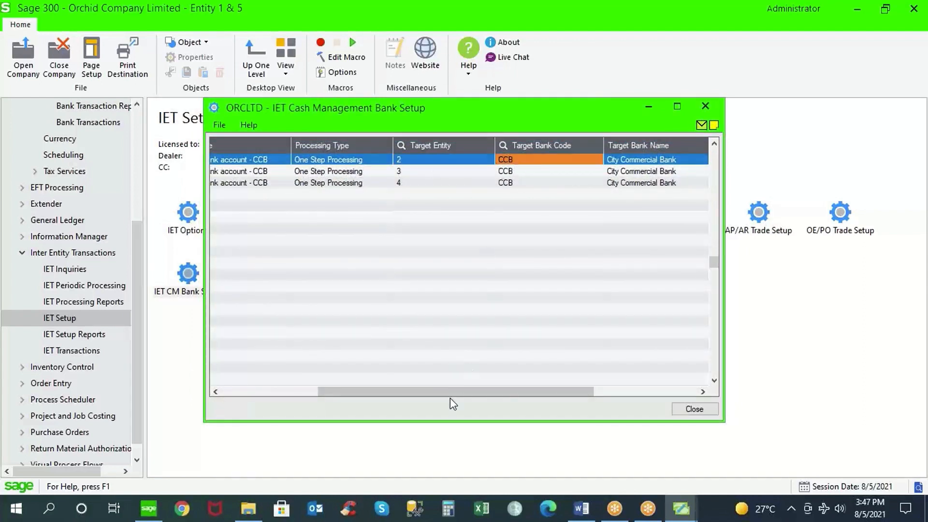
{"action": "left_click_drag", "start_coordinate": [454, 392], "coordinate": [284, 364]}
{"action": "left_click", "coordinate": [697, 408]}
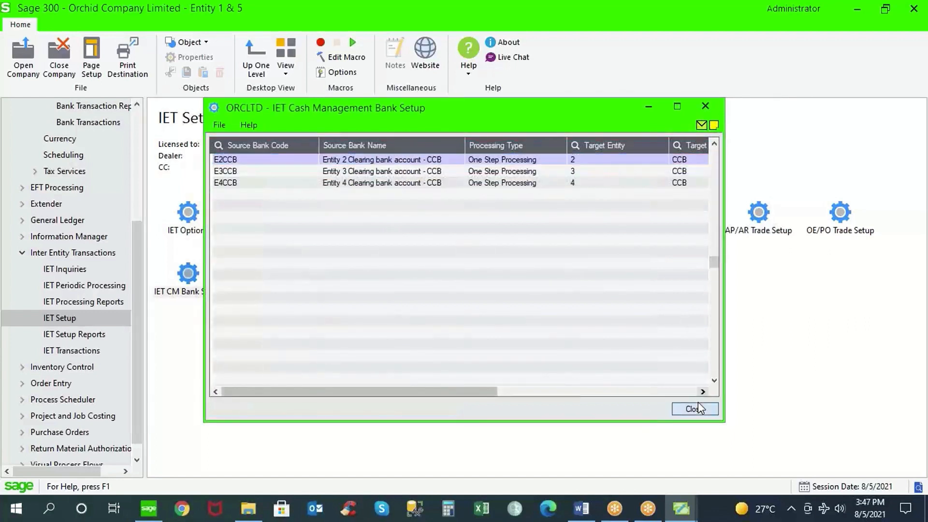
Return to the open bank transfer, set the transfer amount to 800.00 CAD and check the converted deposit amount
{"action": "left_click", "coordinate": [674, 514]}
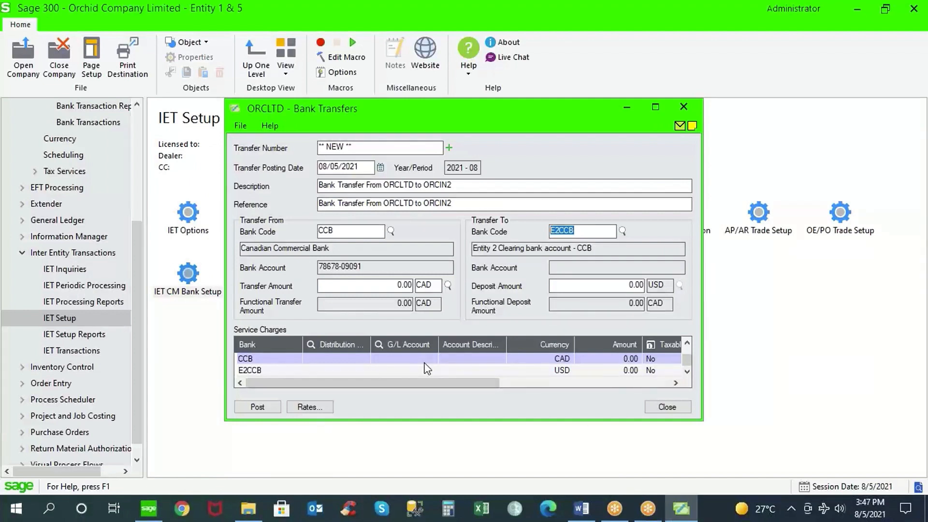
{"action": "left_click", "coordinate": [399, 285]}
{"action": "type", "text": "2"}
{"action": "type", "text": "00"}
{"action": "key", "text": "Tab"}
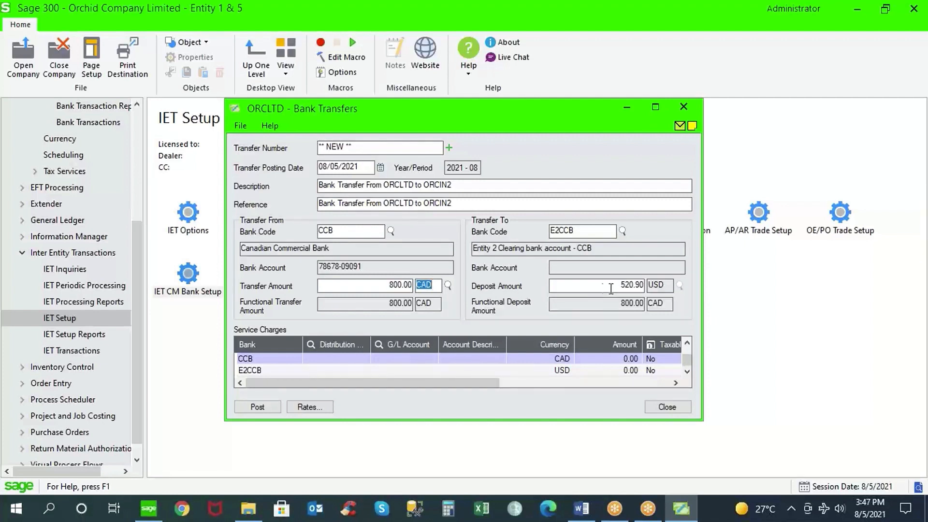
{"action": "left_click", "coordinate": [646, 284]}
Post the bank transfer, dismiss the posting messages and close the Bank Transfers form
{"action": "left_click", "coordinate": [261, 406]}
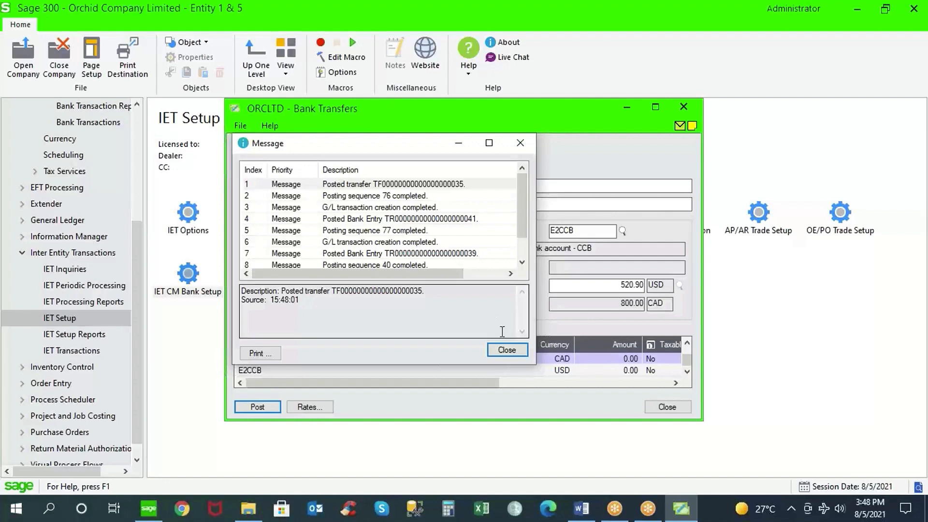
{"action": "left_click", "coordinate": [507, 353]}
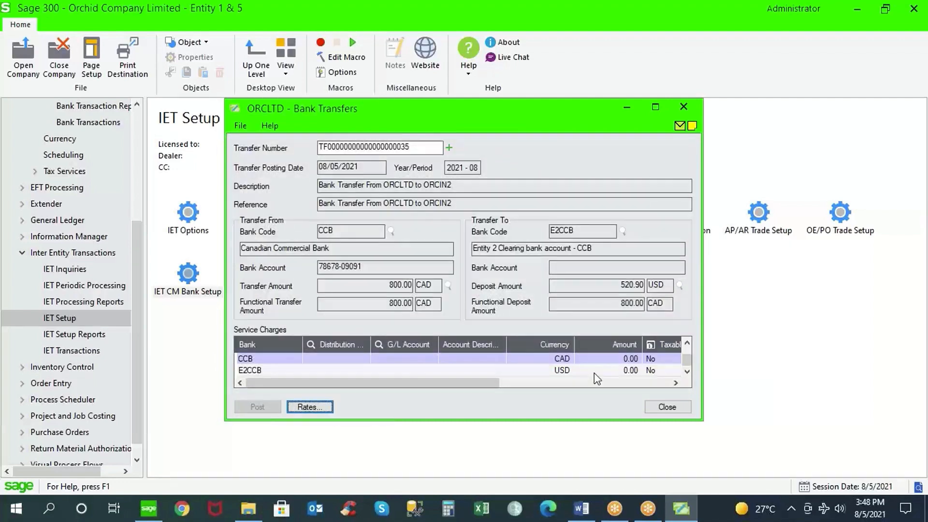
{"action": "left_click", "coordinate": [667, 406]}
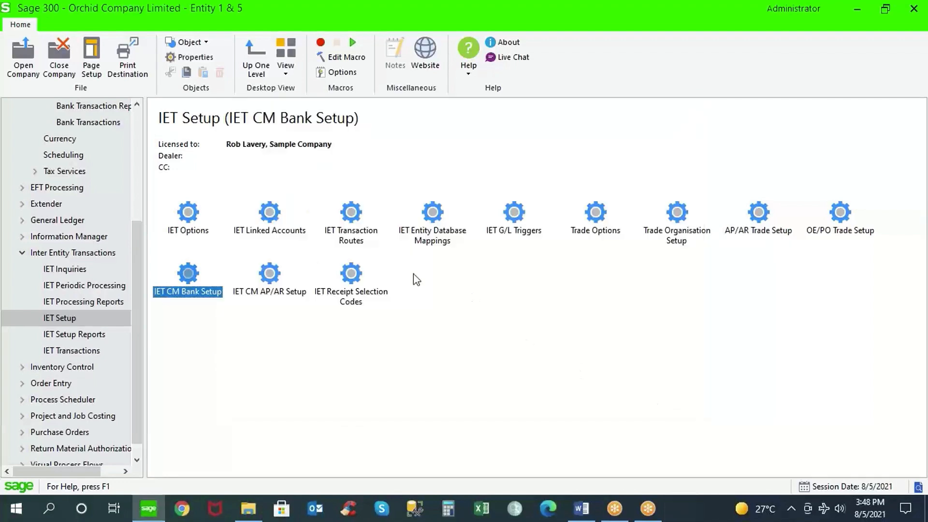
Go back to the bank transactions in Bank Services and open Bank Entry
{"action": "left_click_drag", "start_coordinate": [137, 252], "coordinate": [133, 179]}
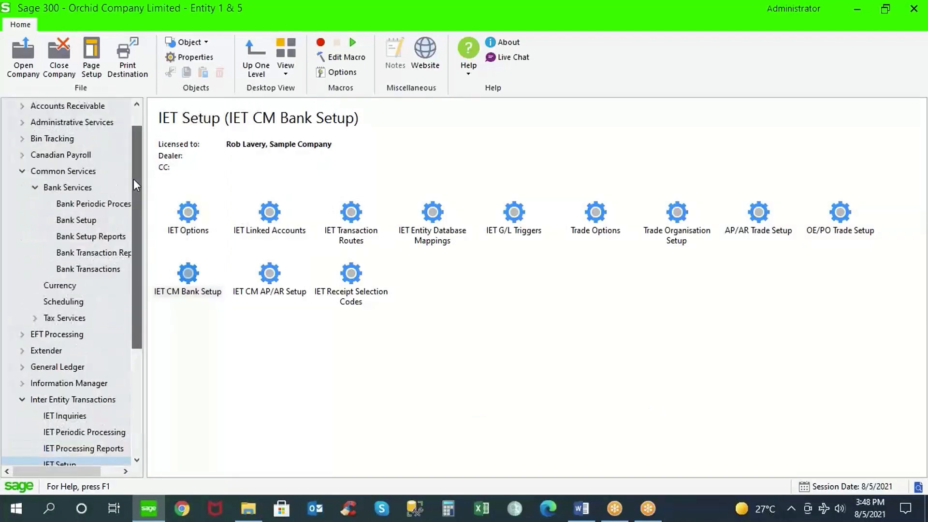
{"action": "left_click", "coordinate": [71, 187]}
{"action": "double_click", "coordinate": [277, 213]}
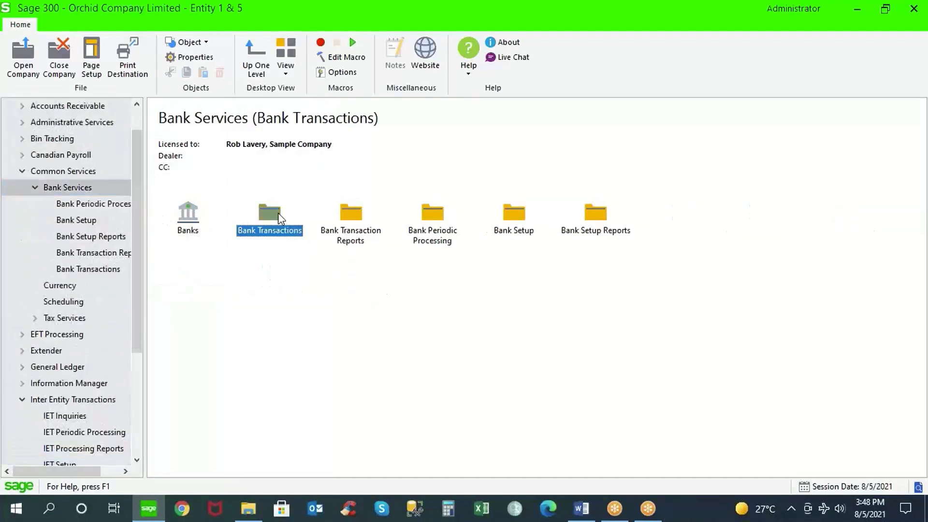
{"action": "double_click", "coordinate": [512, 217]}
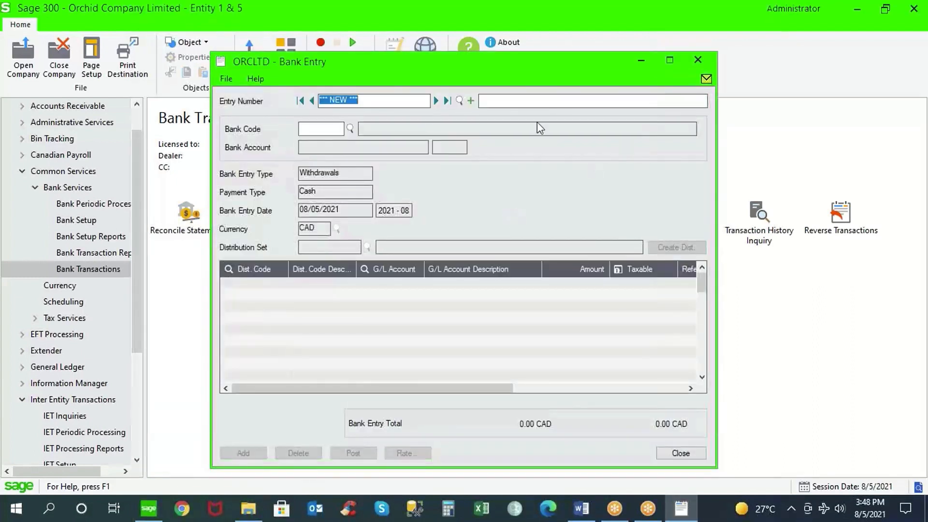
Find and load the latest posted E2CCB withdrawal dated 8/5/2021, and review its G/L account distribution line
{"action": "left_click", "coordinate": [458, 100]}
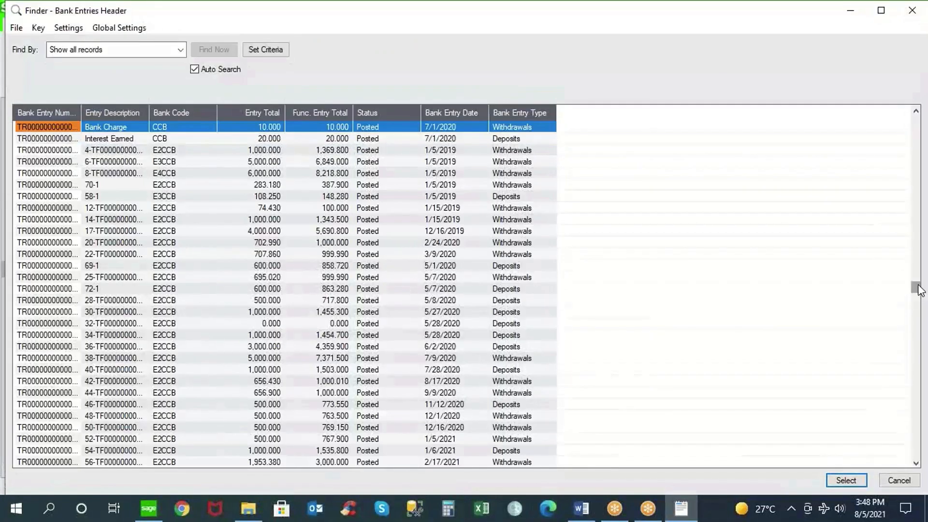
{"action": "left_click_drag", "start_coordinate": [917, 287], "coordinate": [907, 468]}
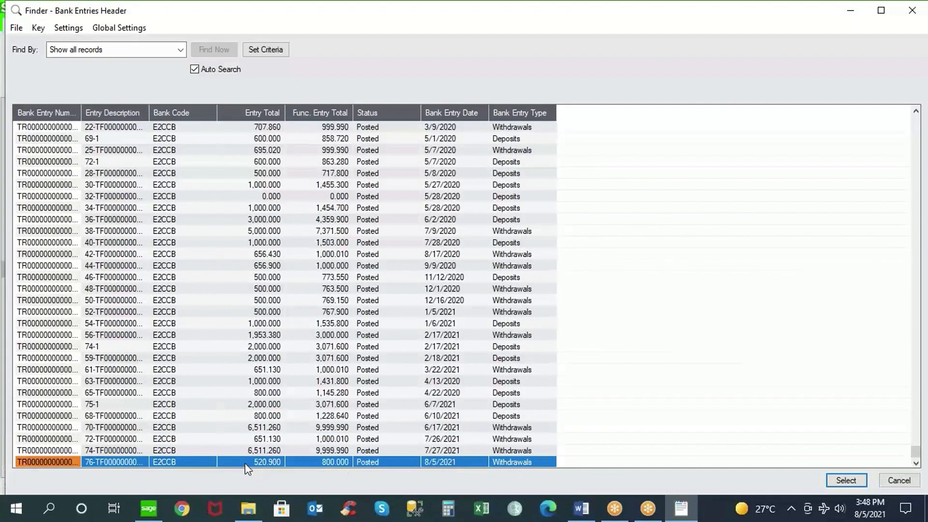
{"action": "double_click", "coordinate": [247, 463]}
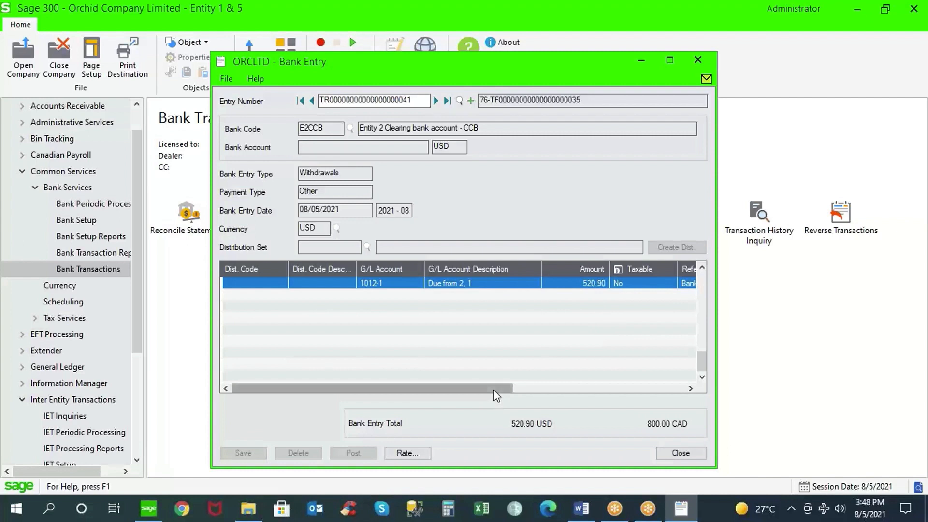
{"action": "left_click_drag", "start_coordinate": [494, 390], "coordinate": [510, 392]}
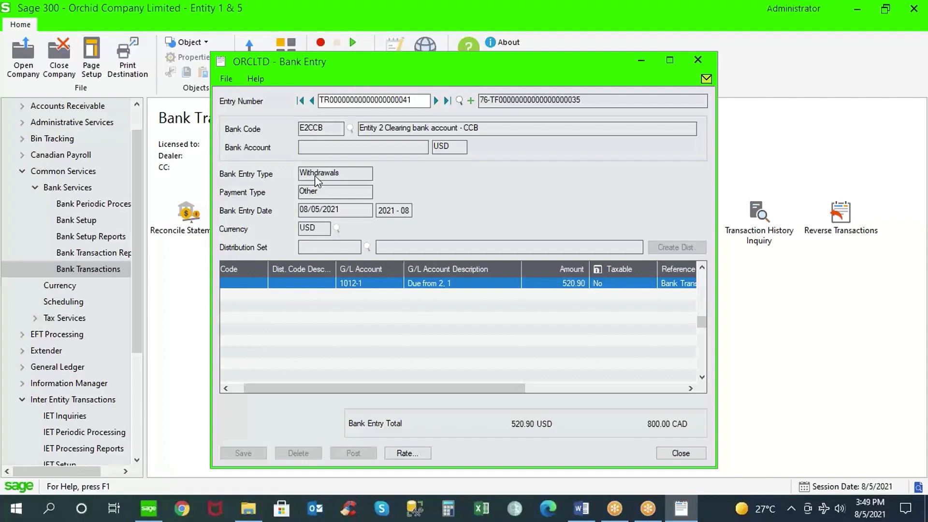
Check the G/L account on the withdrawal's distribution line, close Bank Entry and collapse the Common Services tree
{"action": "left_click", "coordinate": [386, 281]}
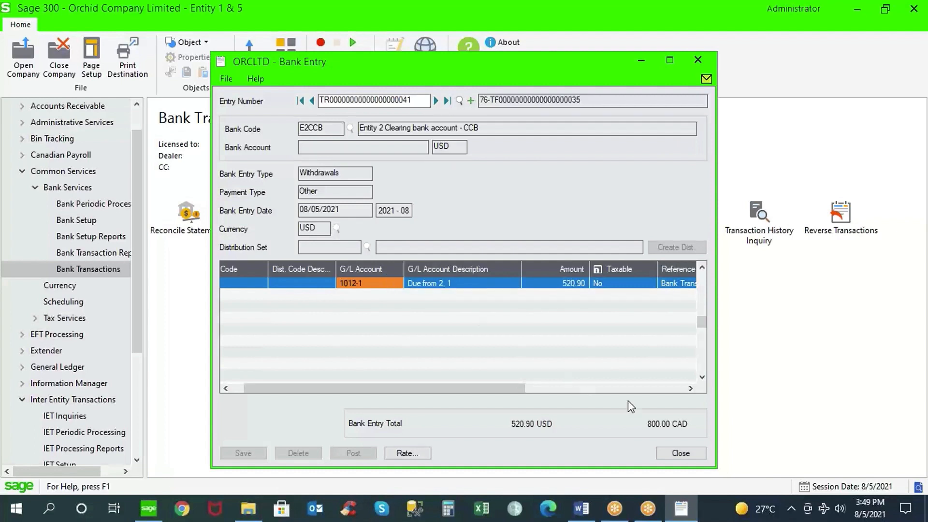
{"action": "left_click", "coordinate": [679, 453]}
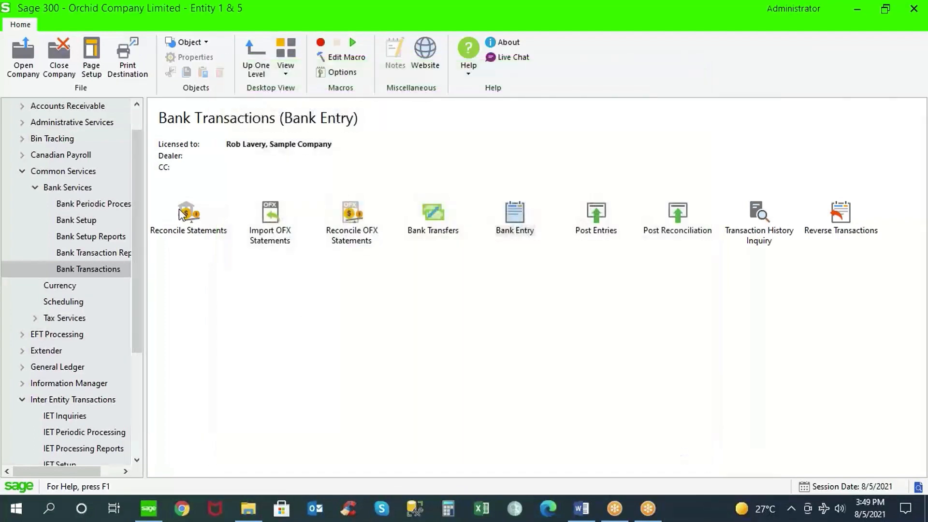
{"action": "left_click", "coordinate": [35, 187]}
{"action": "left_click", "coordinate": [16, 171]}
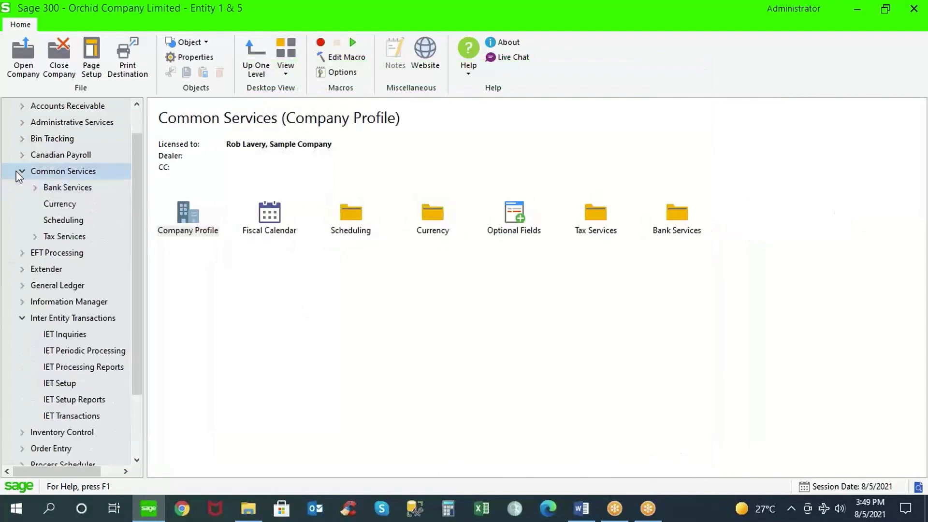
{"action": "left_click", "coordinate": [22, 171]}
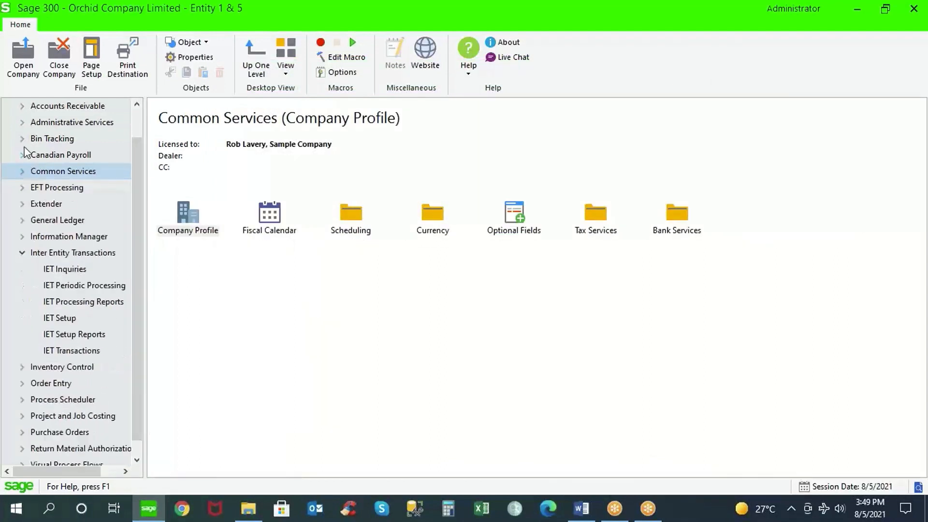
Open company ORCIN2, keeping the session date of 8/5/2021
{"action": "left_click", "coordinate": [25, 76]}
{"action": "left_click", "coordinate": [613, 266]}
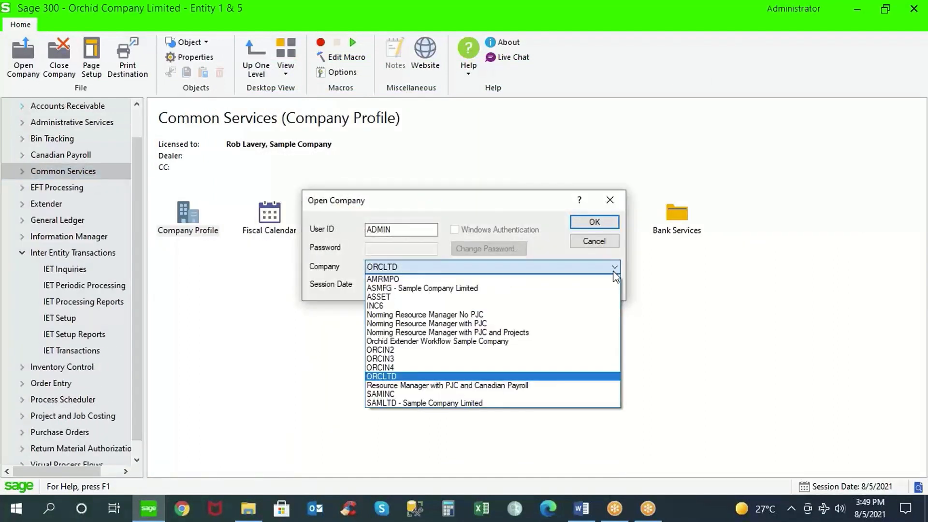
{"action": "left_click", "coordinate": [594, 349]}
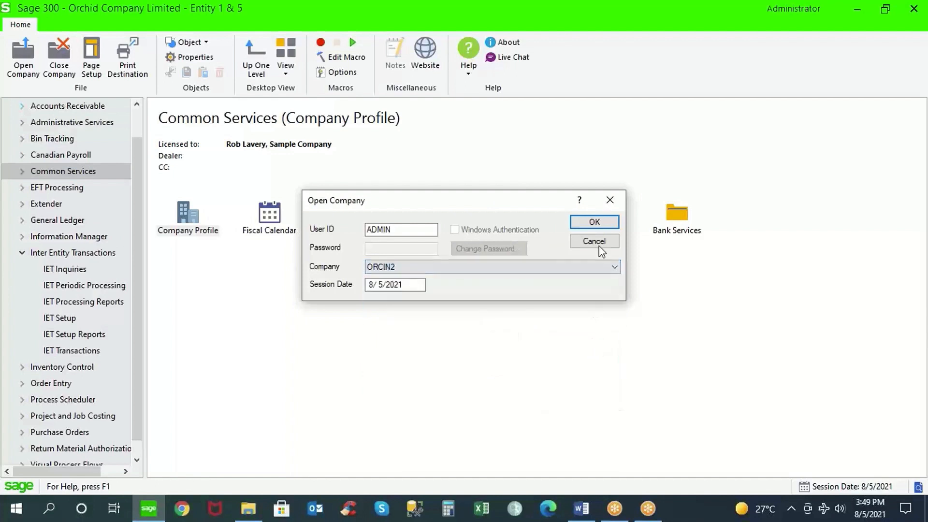
{"action": "left_click", "coordinate": [595, 221]}
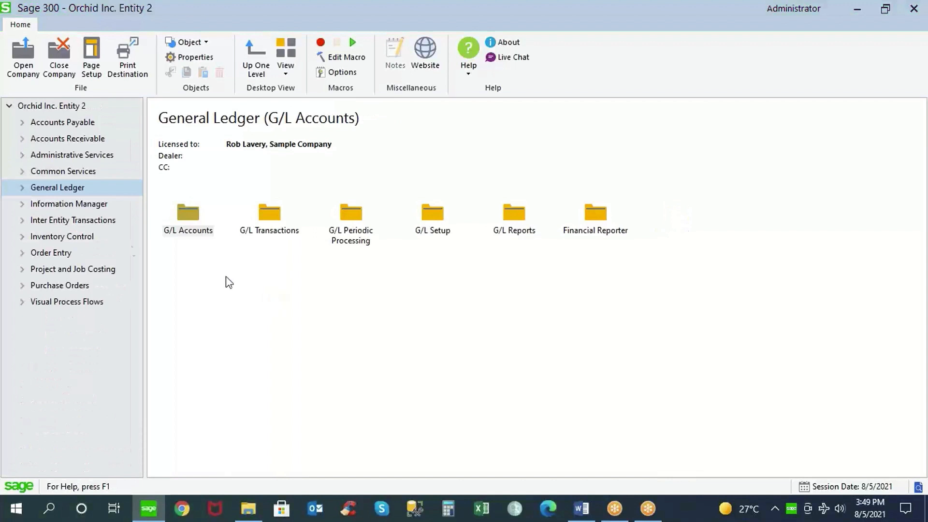
Open the latest batch, 000337, from the G/L Batch List in the General Ledger transactions
{"action": "left_click", "coordinate": [22, 189]}
{"action": "left_click", "coordinate": [81, 286]}
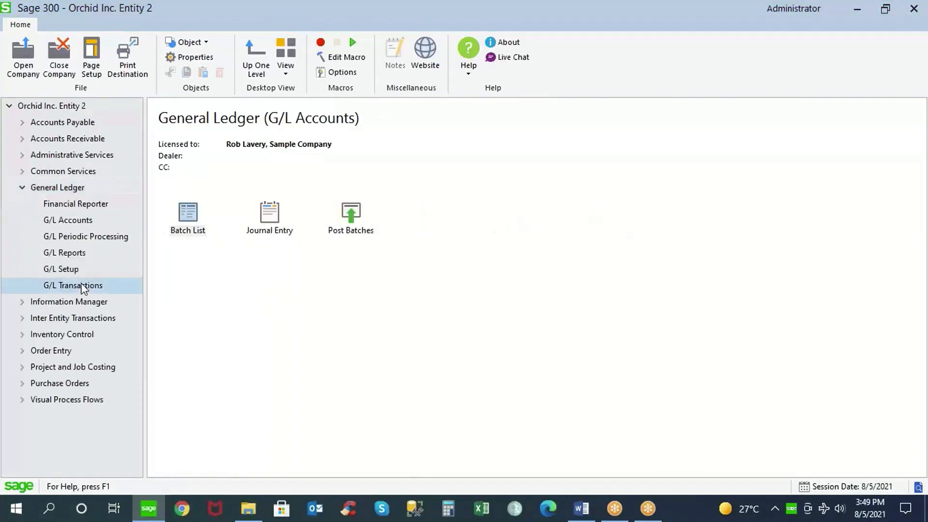
{"action": "double_click", "coordinate": [190, 215]}
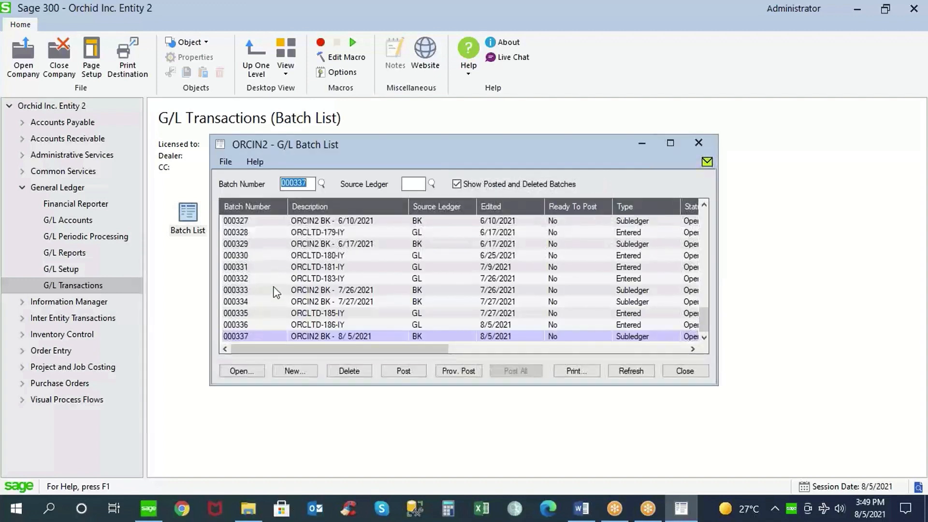
{"action": "left_click", "coordinate": [318, 337]}
{"action": "double_click", "coordinate": [318, 337]}
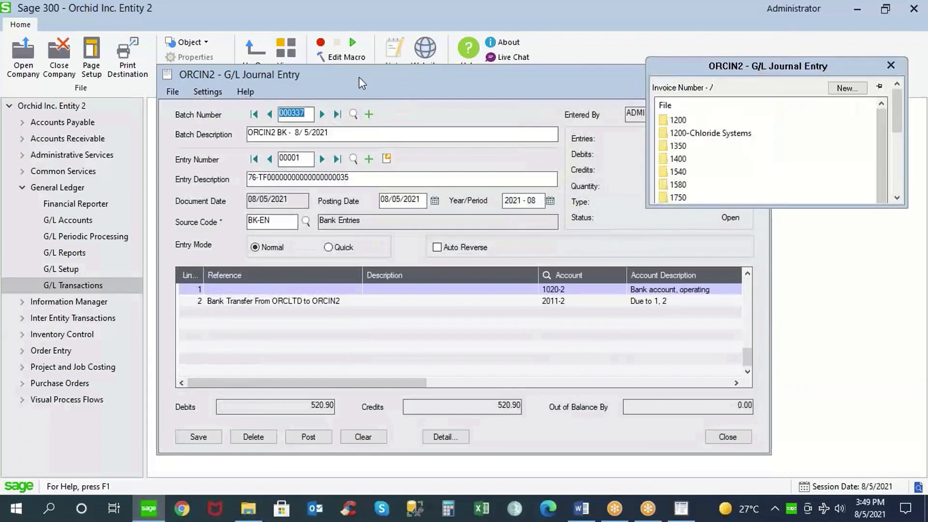
Arrange the journal entry windows side by side and review the reference, debit and credit of both bank transfer lines
{"action": "left_click_drag", "start_coordinate": [360, 79], "coordinate": [257, 65]}
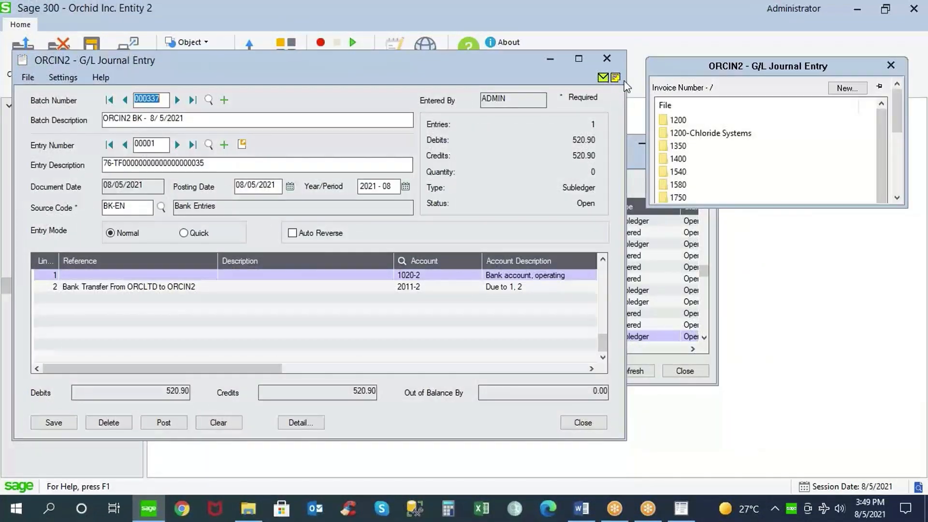
{"action": "left_click_drag", "start_coordinate": [668, 67], "coordinate": [647, 58]}
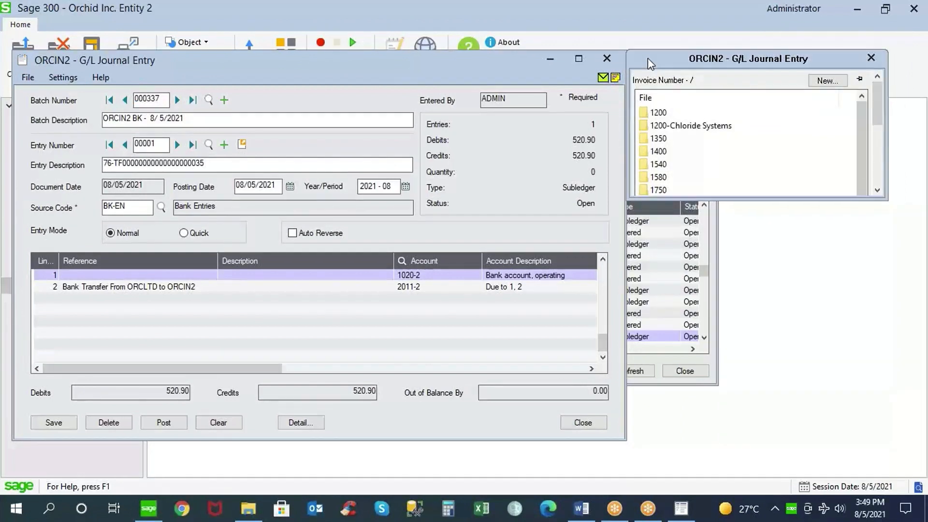
{"action": "mouse_move", "coordinate": [817, 139]}
{"action": "left_click", "coordinate": [103, 289]}
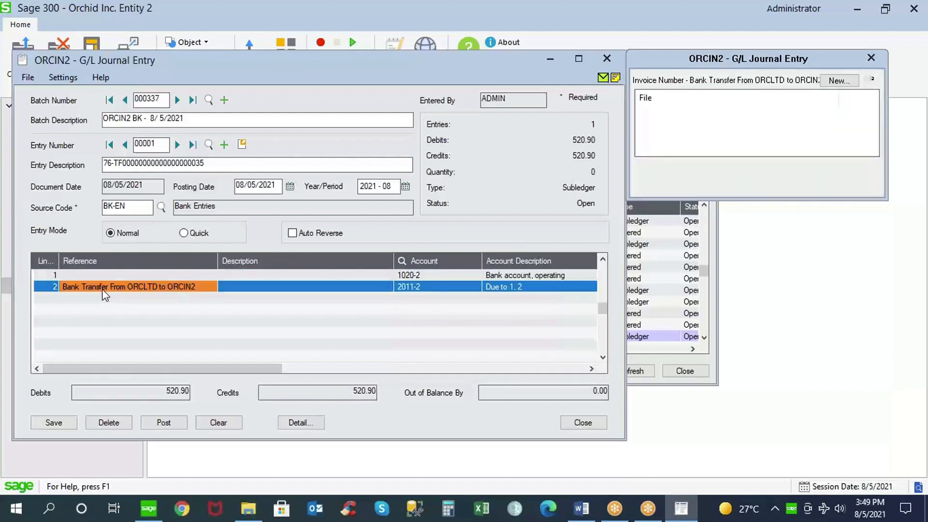
{"action": "left_click_drag", "start_coordinate": [208, 371], "coordinate": [334, 371]}
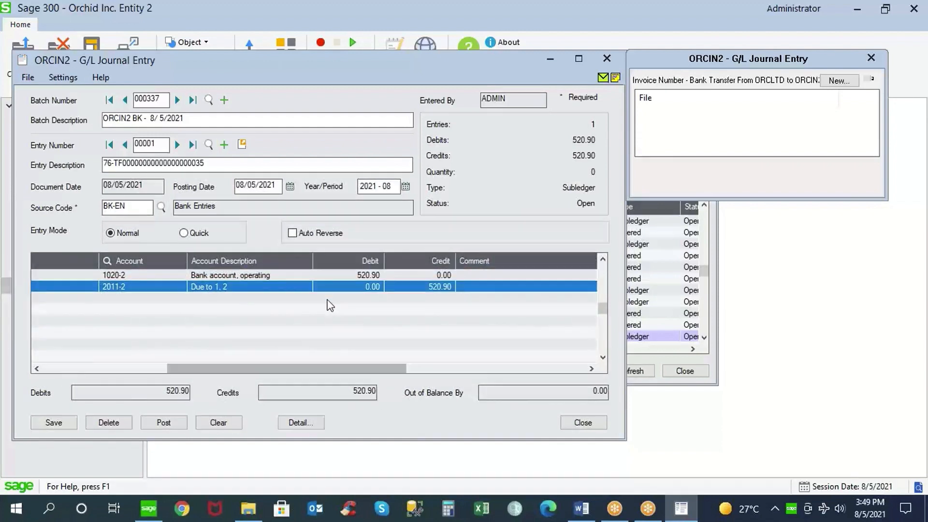
{"action": "left_click", "coordinate": [340, 276]}
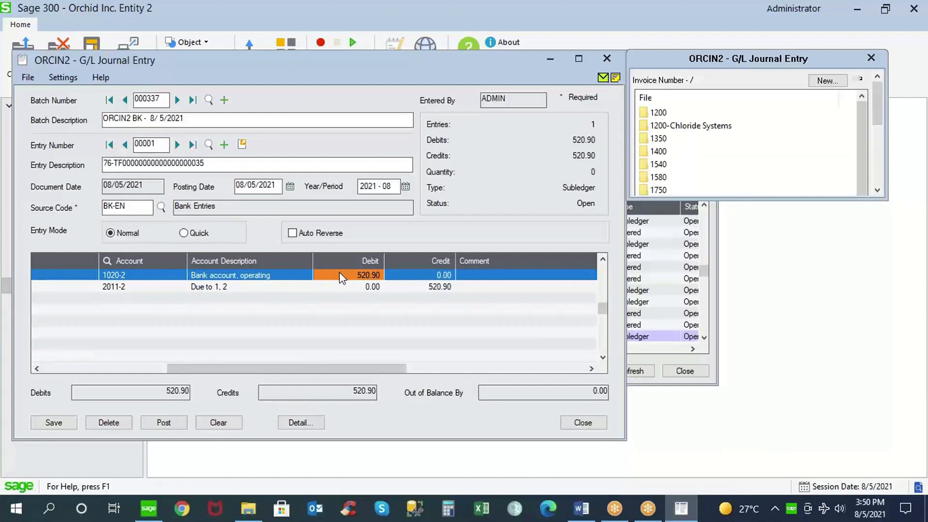
{"action": "left_click", "coordinate": [411, 290]}
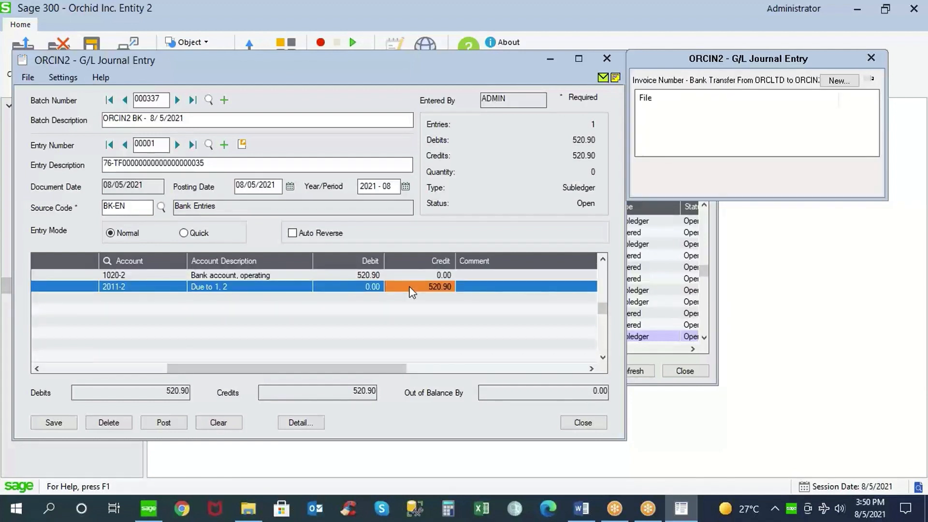
Drill down from the journal entry to its source bank deposit, check the distribution G/L account and close Bank Entry
{"action": "left_click", "coordinate": [243, 145]}
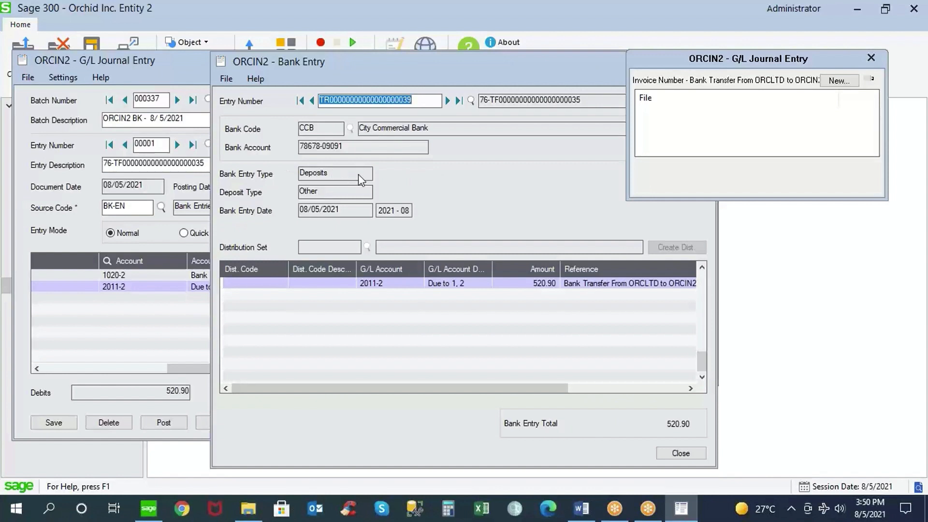
{"action": "left_click", "coordinate": [415, 283]}
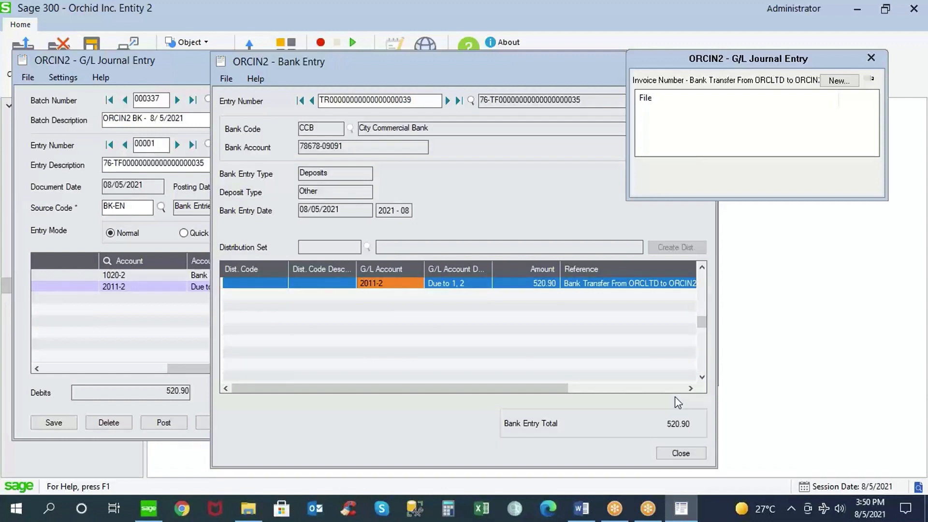
{"action": "mouse_move", "coordinate": [695, 155]}
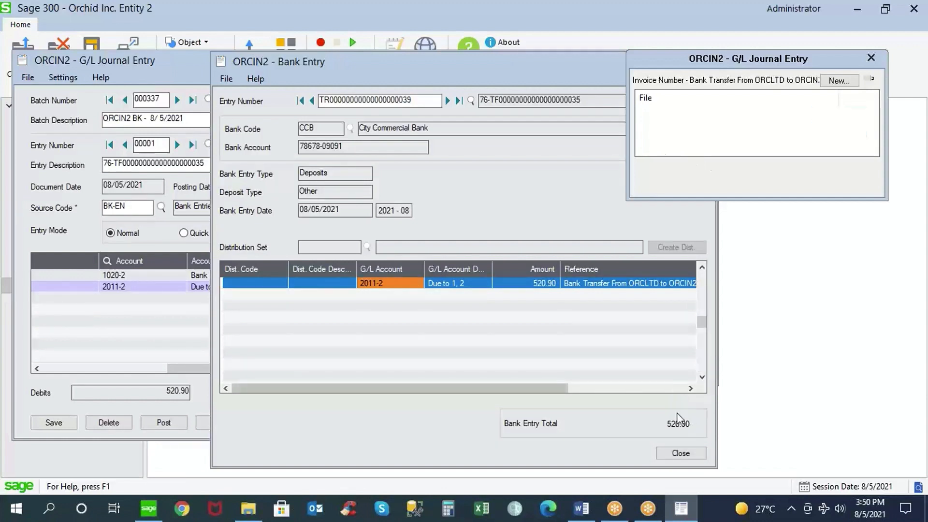
{"action": "left_click", "coordinate": [679, 454]}
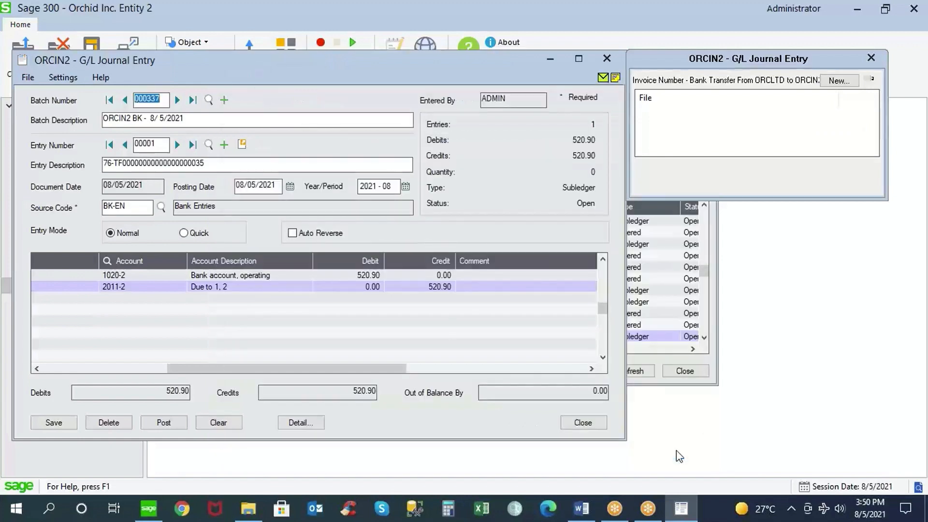
Close the G/L journal entry and the batch list, and collapse the General Ledger tree
{"action": "left_click", "coordinate": [584, 423]}
{"action": "left_click", "coordinate": [680, 372]}
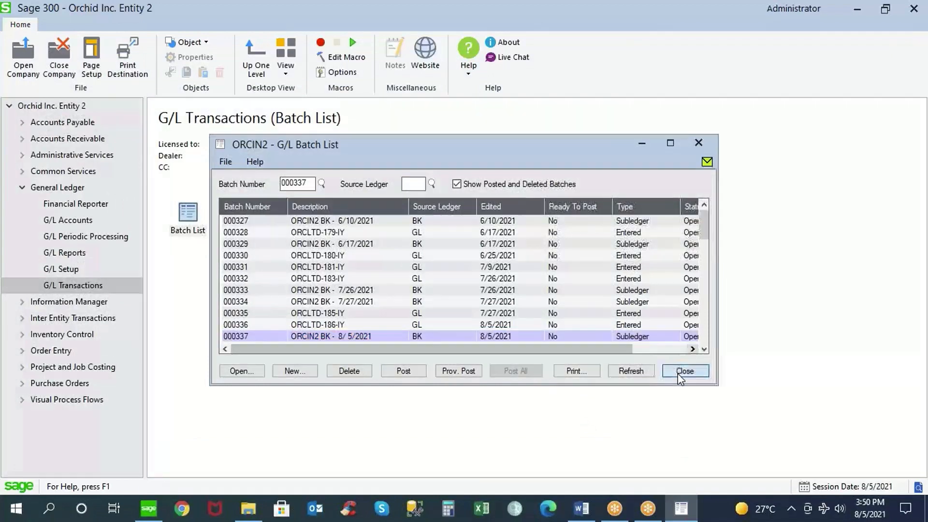
{"action": "left_click", "coordinate": [21, 188]}
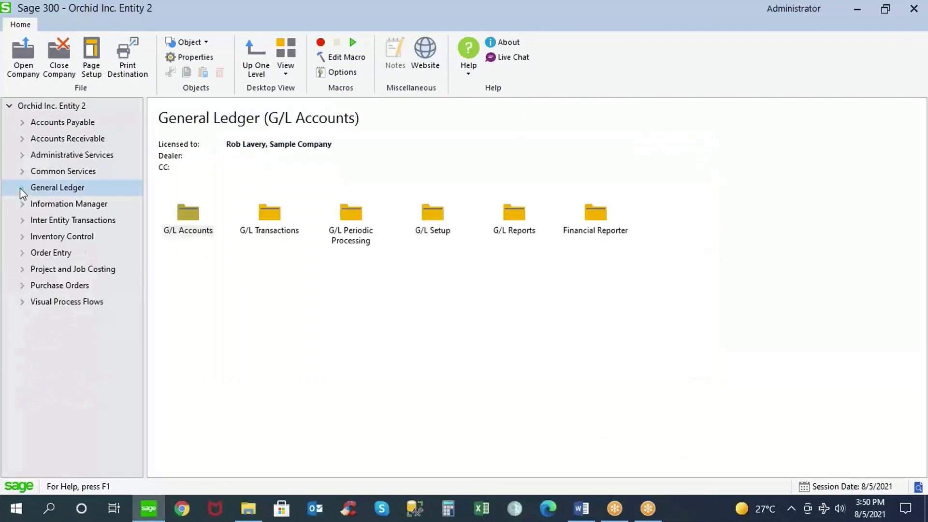
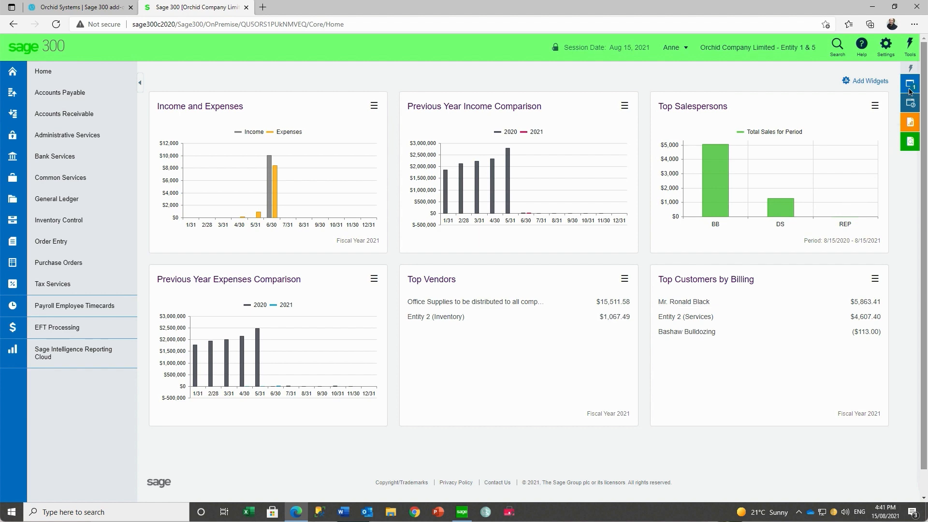
In the browser-based Sage 300, create a new A/R invoice batch from the Invoice Batch List with the description "Rent Received"
{"action": "mouse_move", "coordinate": [911, 89]}
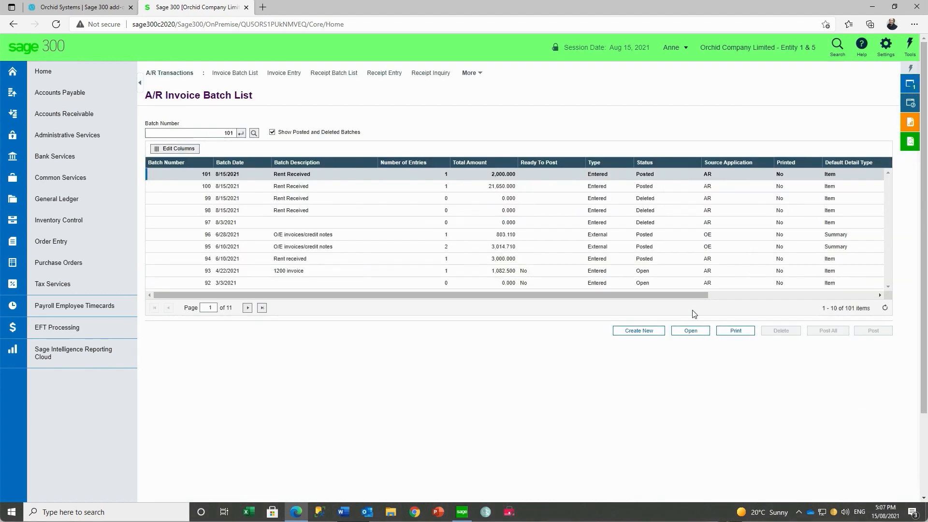
{"action": "left_click", "coordinate": [637, 332]}
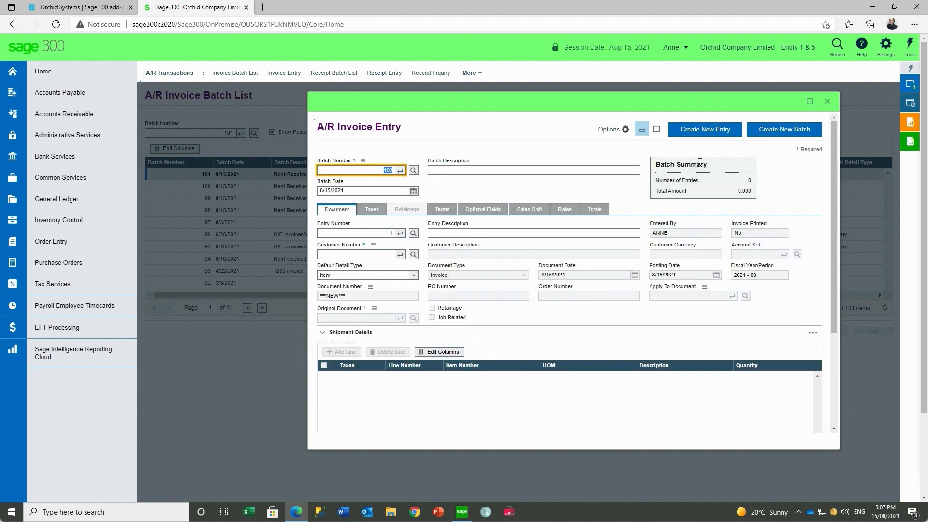
{"action": "left_click", "coordinate": [572, 170]}
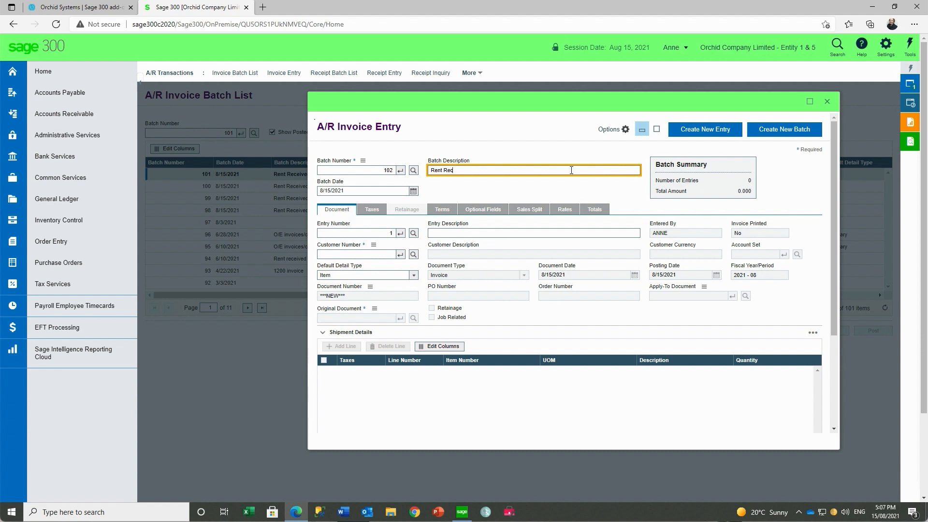
{"action": "type", "text": "Rent Received"}
{"action": "key", "text": "Tab"}
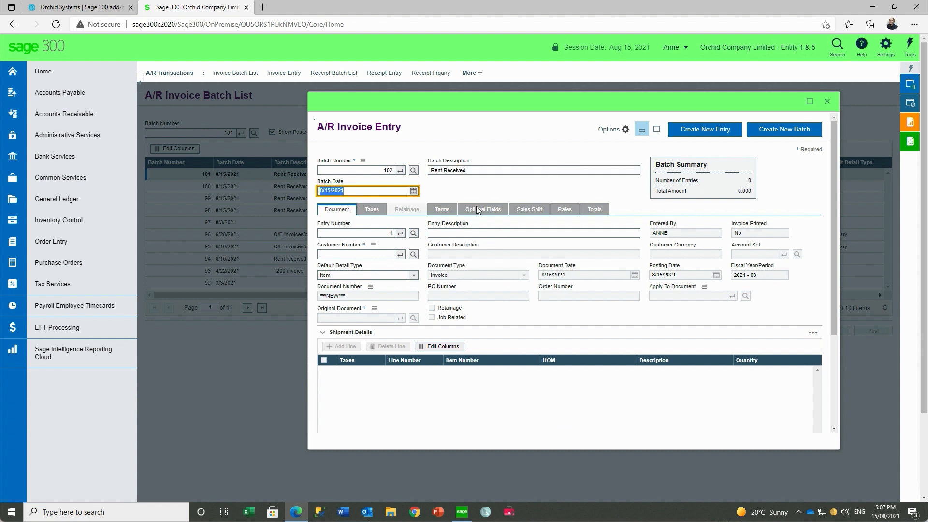
Enter the customer number for Manly Sea Eagles Cafe, the entry description "rent received for entity 1 and 2" and the Summary detail type
{"action": "left_click", "coordinate": [356, 254]}
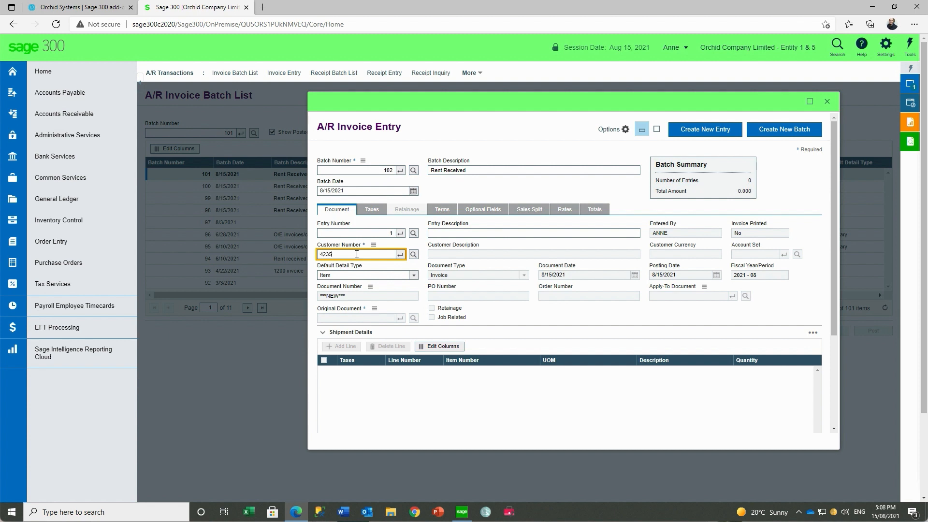
{"action": "type", "text": "42350"}
{"action": "key", "text": "Tab"}
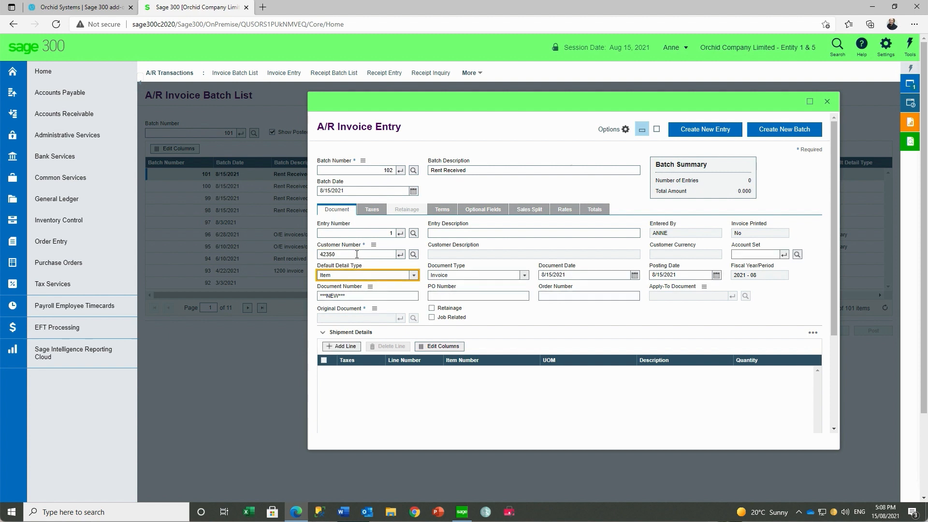
{"action": "left_click", "coordinate": [447, 234]}
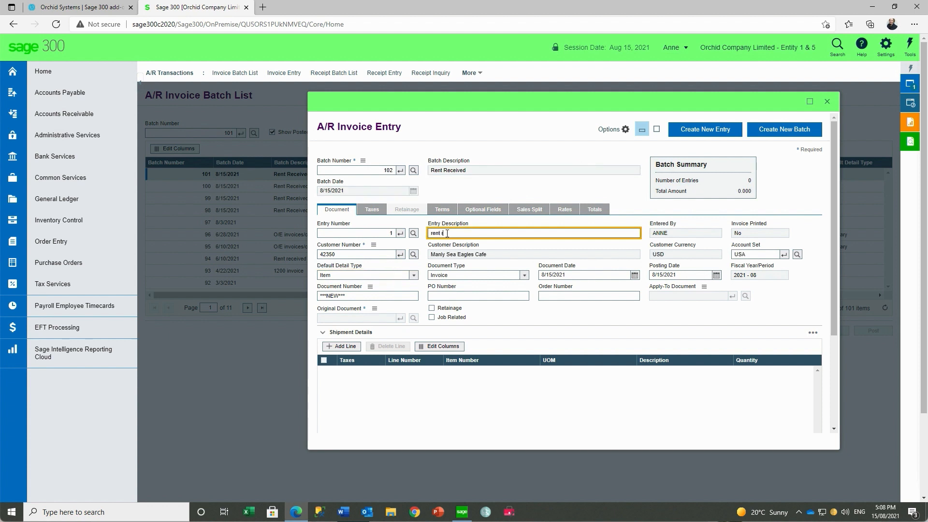
{"action": "type", "text": "rent received for entity 1 and 2"}
{"action": "left_click", "coordinate": [415, 276]}
{"action": "left_click", "coordinate": [378, 298]}
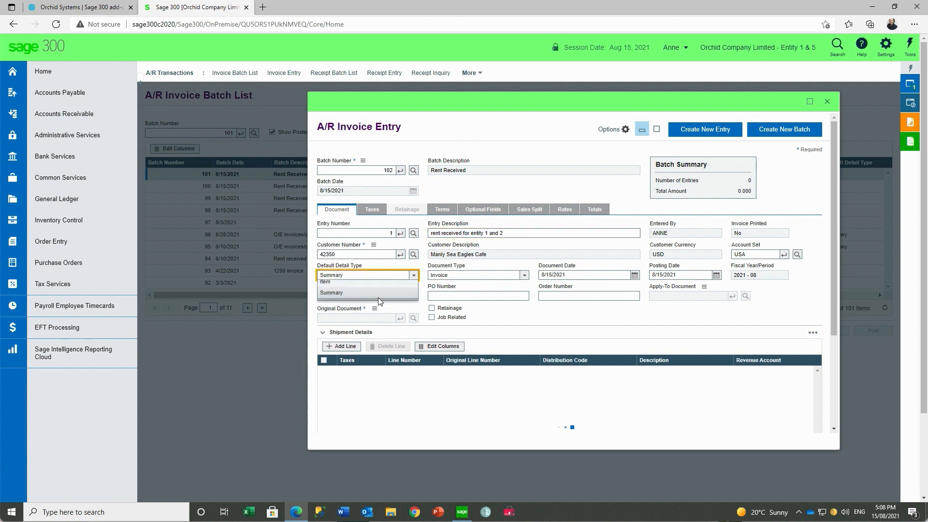
Add an invoice detail line with distribution code RENT1 and an amount of 1,200.00
{"action": "left_click", "coordinate": [339, 347]}
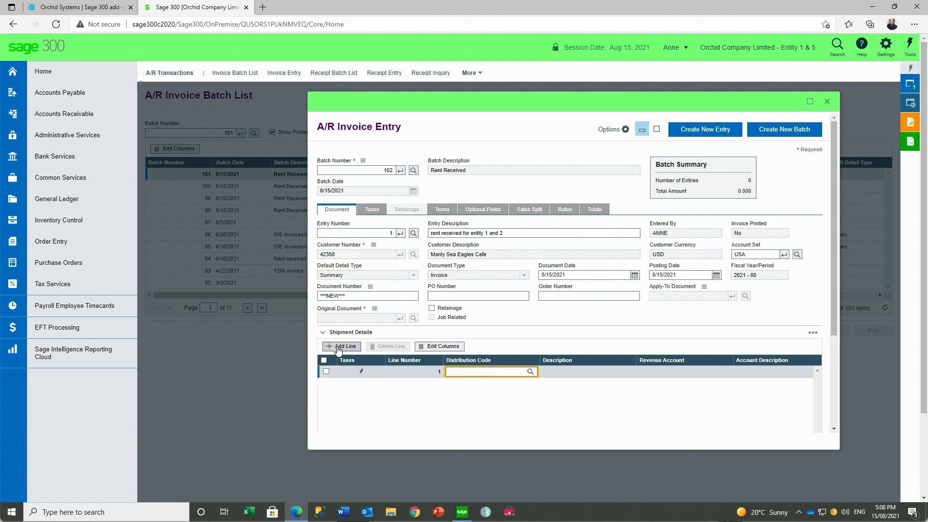
{"action": "type", "text": "RE"}
{"action": "key", "text": "Tab"}
{"action": "key", "text": "Tab"}
{"action": "key", "text": "Tab"}
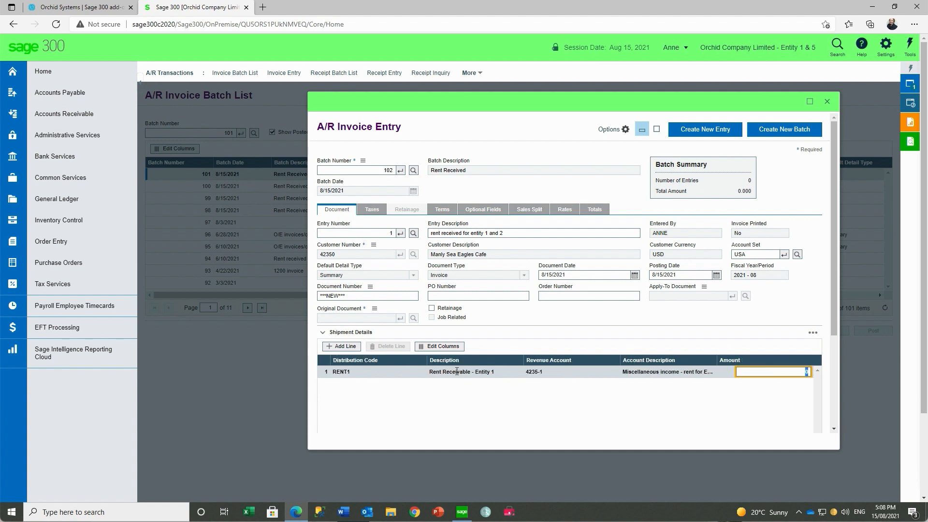
{"action": "type", "text": "1200"}
{"action": "key", "text": "Tab"}
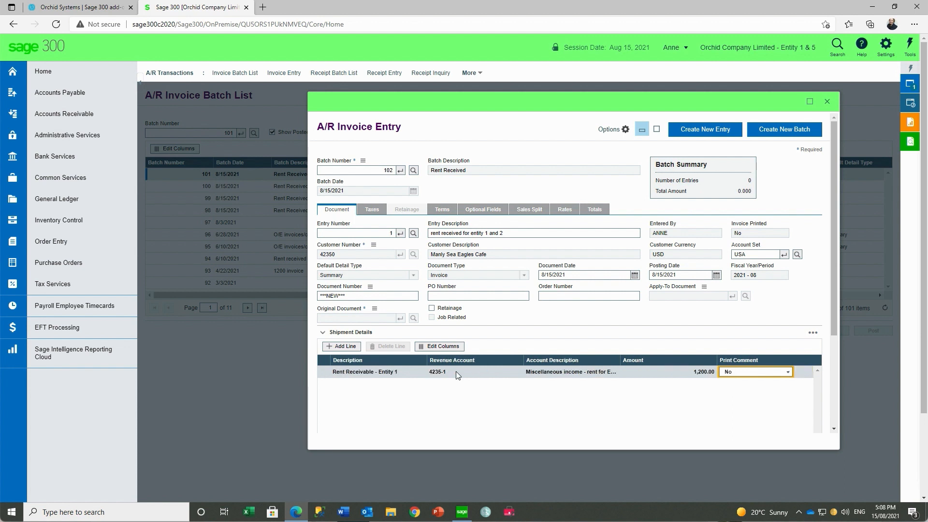
Add a second invoice detail line with distribution code RENT2 and an amount of 800.00
{"action": "left_click", "coordinate": [344, 347]}
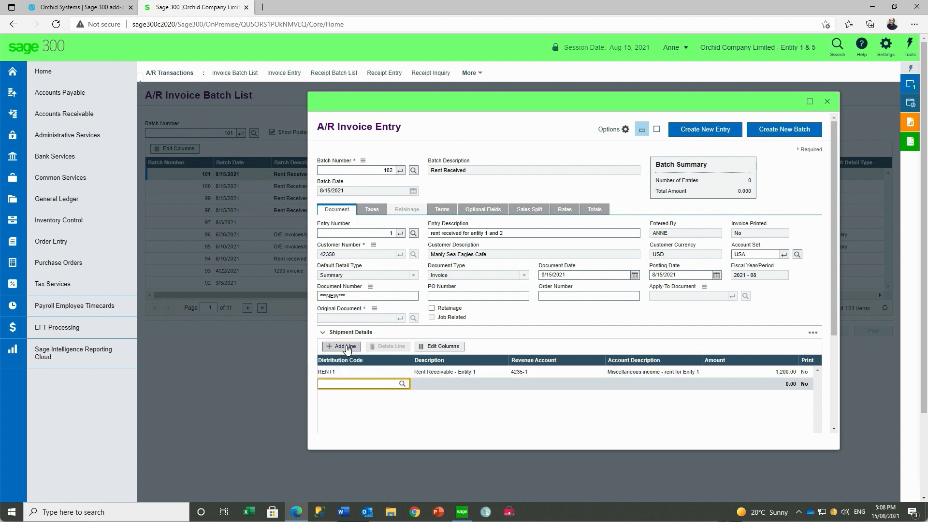
{"action": "type", "text": "RENT2"}
{"action": "key", "text": "Tab"}
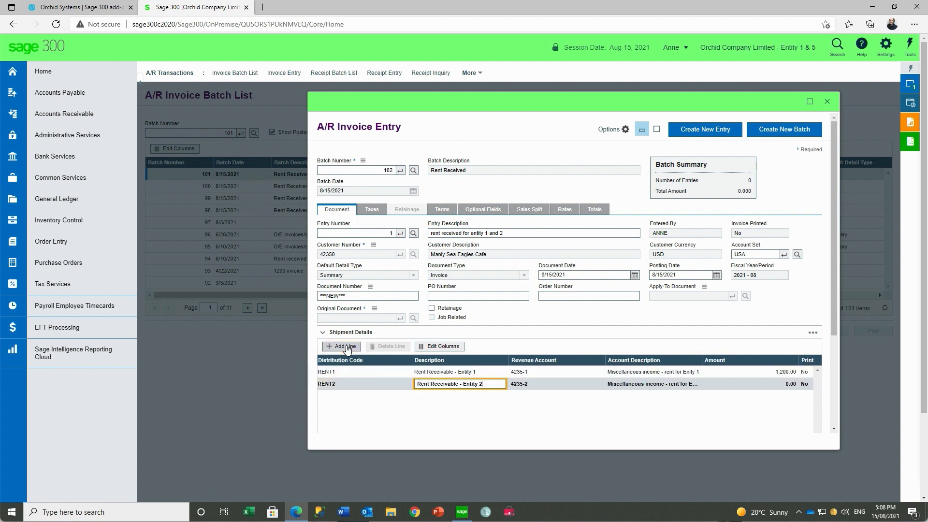
{"action": "key", "text": "Tab"}
{"action": "key", "text": "Tab"}
{"action": "type", "text": "8"}
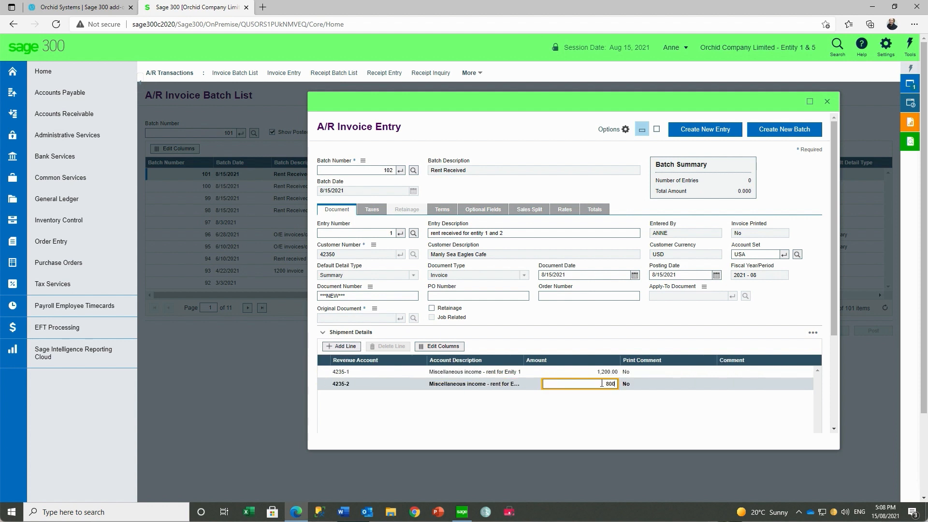
{"action": "key", "text": "Tab"}
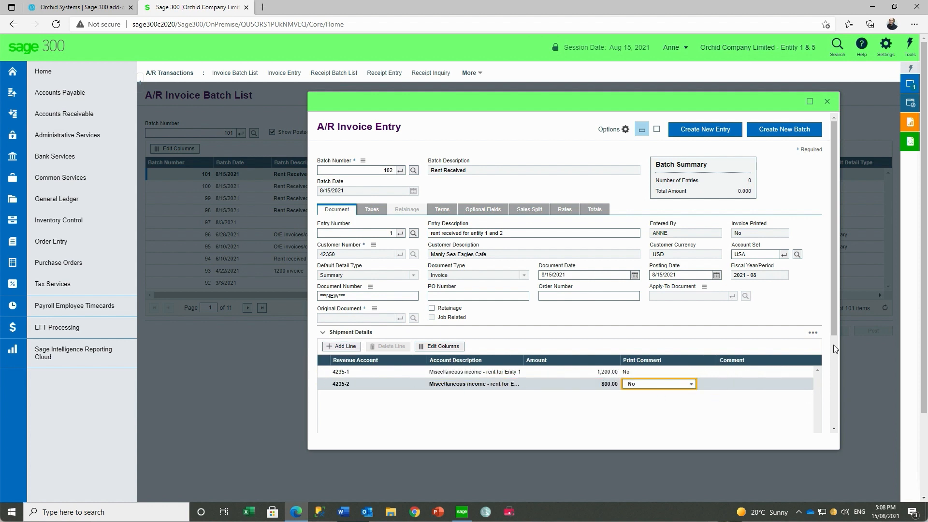
Save the rent invoice entry and close A/R Invoice Entry to return to the batch list
{"action": "left_click", "coordinate": [811, 103]}
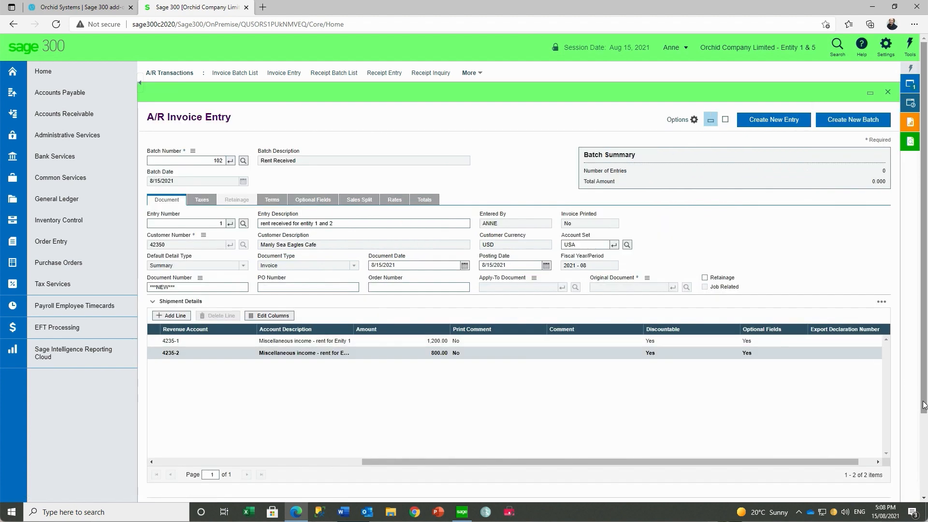
{"action": "left_click_drag", "start_coordinate": [924, 405], "coordinate": [921, 467]}
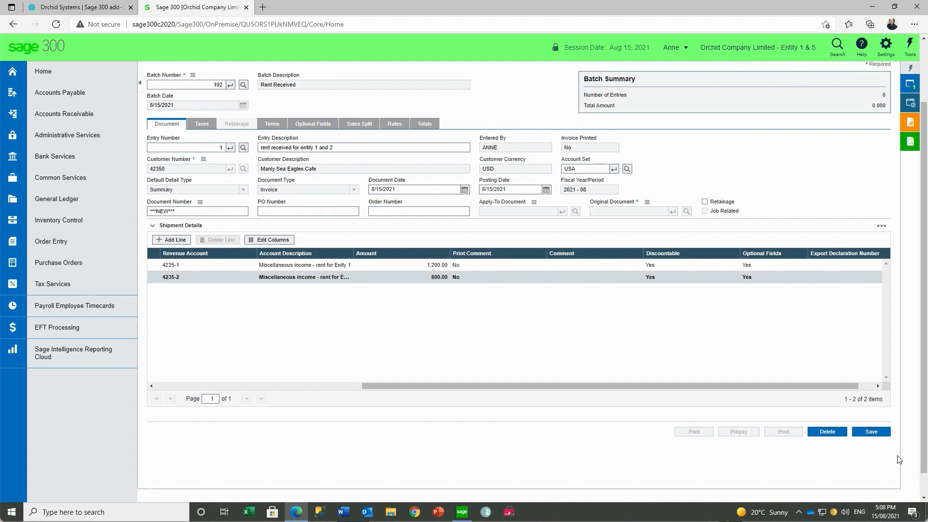
{"action": "left_click", "coordinate": [871, 432]}
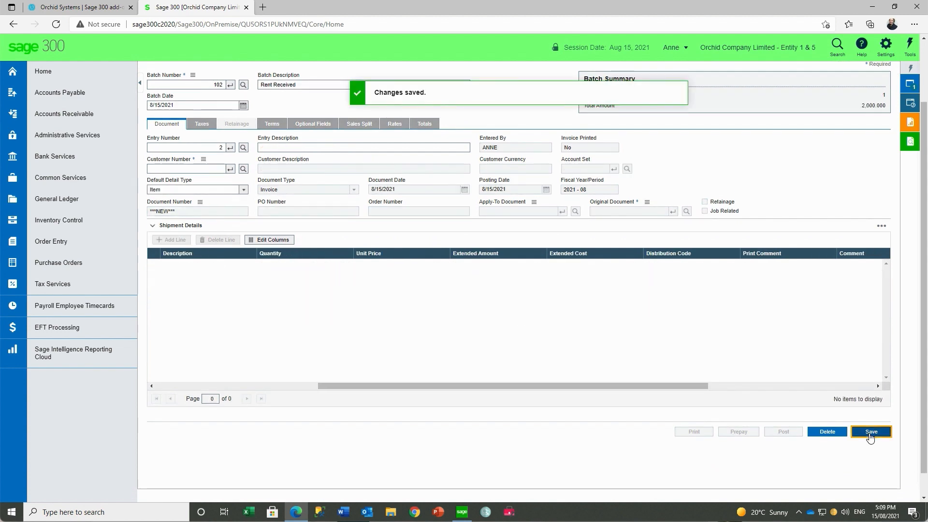
{"action": "scroll", "coordinate": [890, 94], "scroll_direction": "up", "scroll_amount": 2}
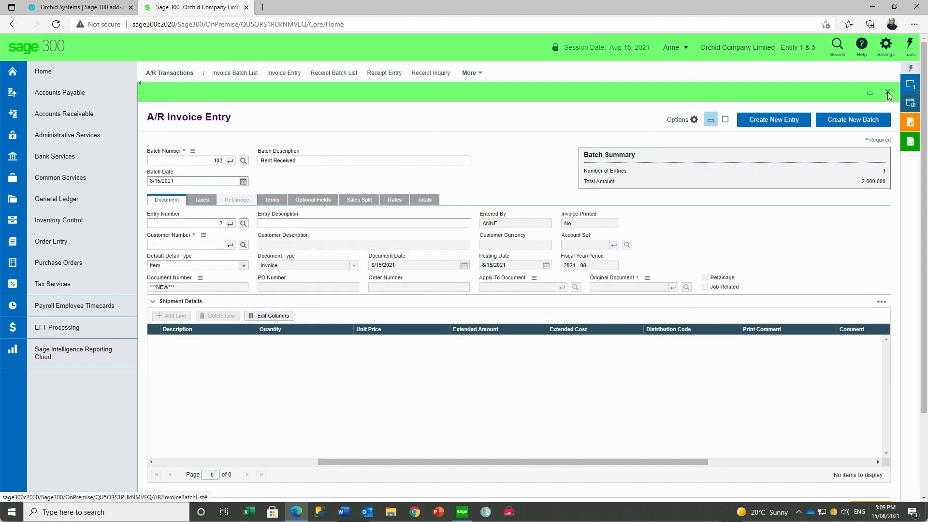
{"action": "left_click", "coordinate": [888, 93]}
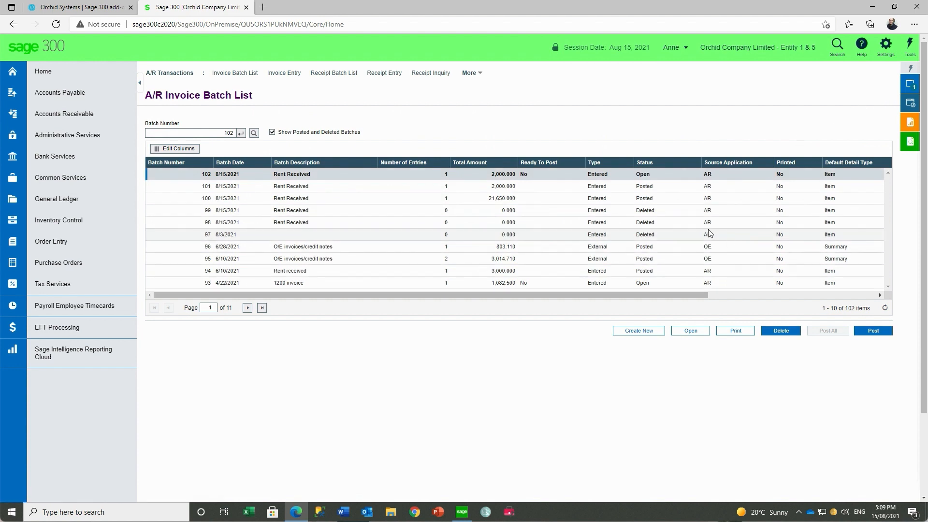
Post A/R invoice batch 102, confirm the posting and close the resulting message list
{"action": "left_click", "coordinate": [521, 174]}
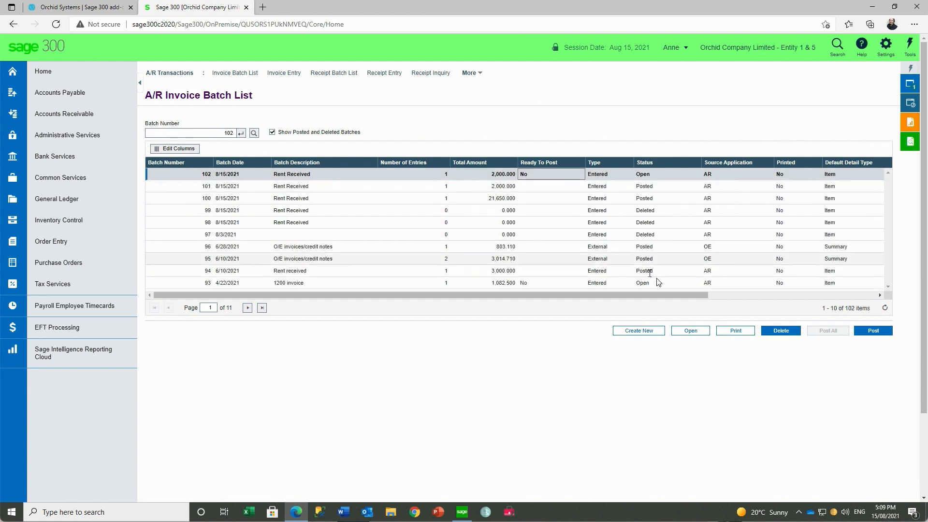
{"action": "left_click", "coordinate": [870, 333]}
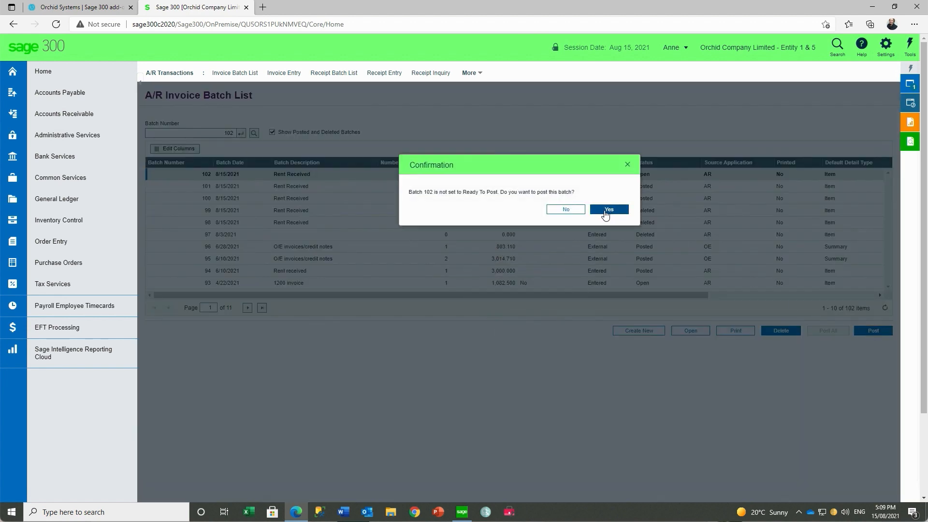
{"action": "key", "text": "Return"}
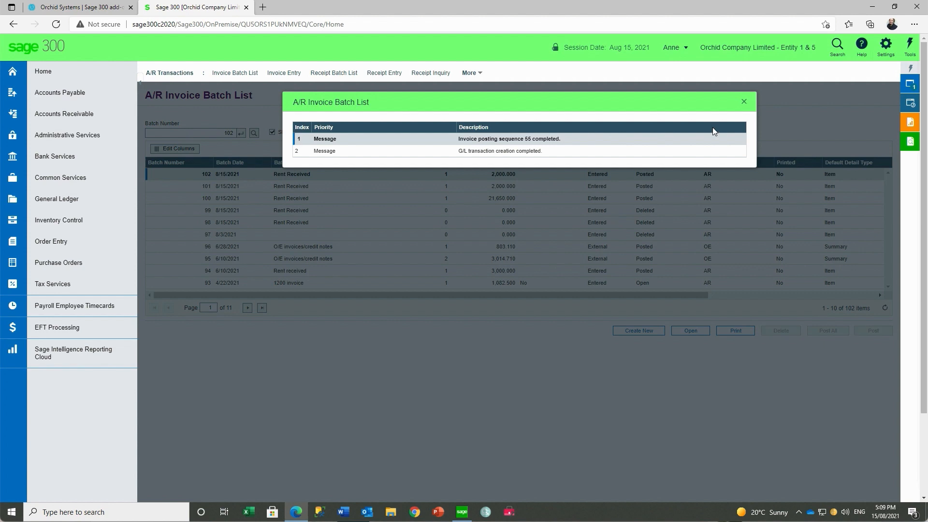
{"action": "left_click", "coordinate": [744, 101]}
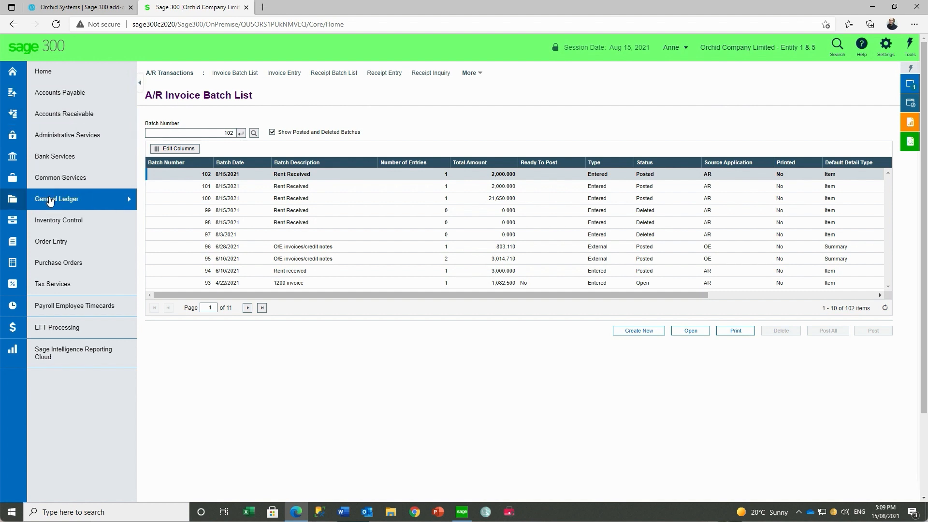
Open the journal entry of batch 000484 from the G/L Batch List and maximize it to review its lines
{"action": "mouse_move", "coordinate": [49, 201]}
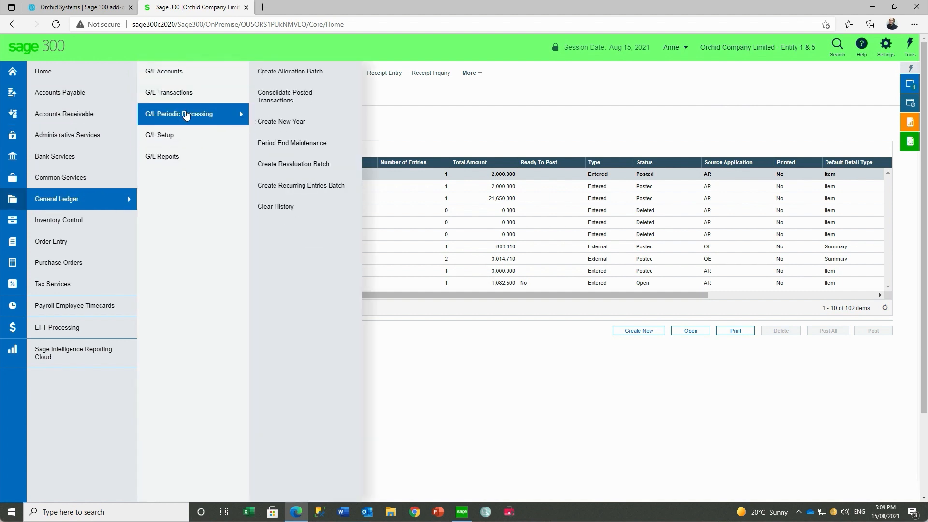
{"action": "mouse_move", "coordinate": [201, 96]}
{"action": "left_click", "coordinate": [270, 74]}
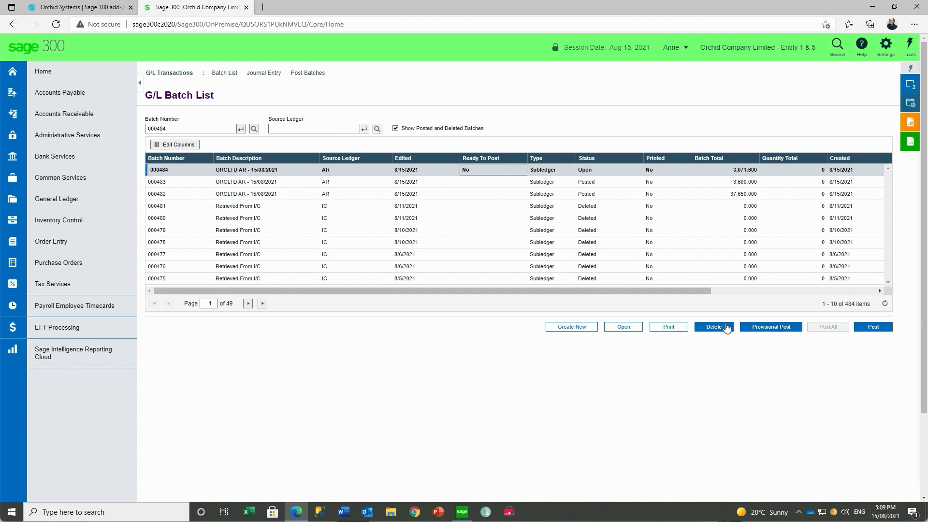
{"action": "left_click", "coordinate": [622, 327]}
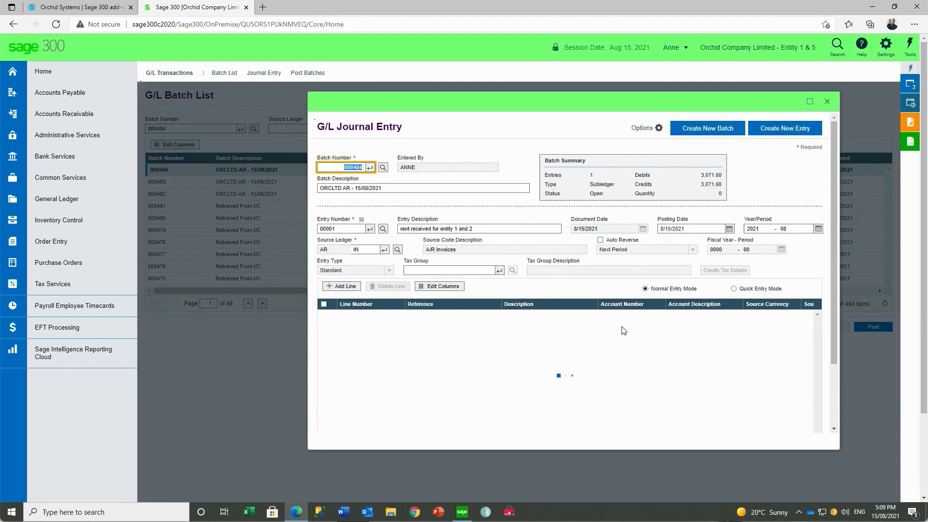
{"action": "left_click", "coordinate": [810, 101]}
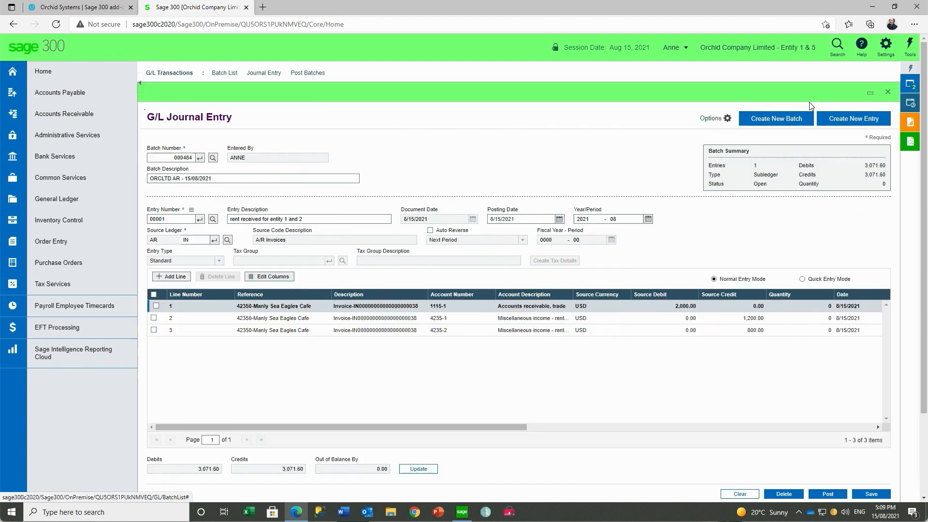
{"action": "left_click", "coordinate": [666, 306]}
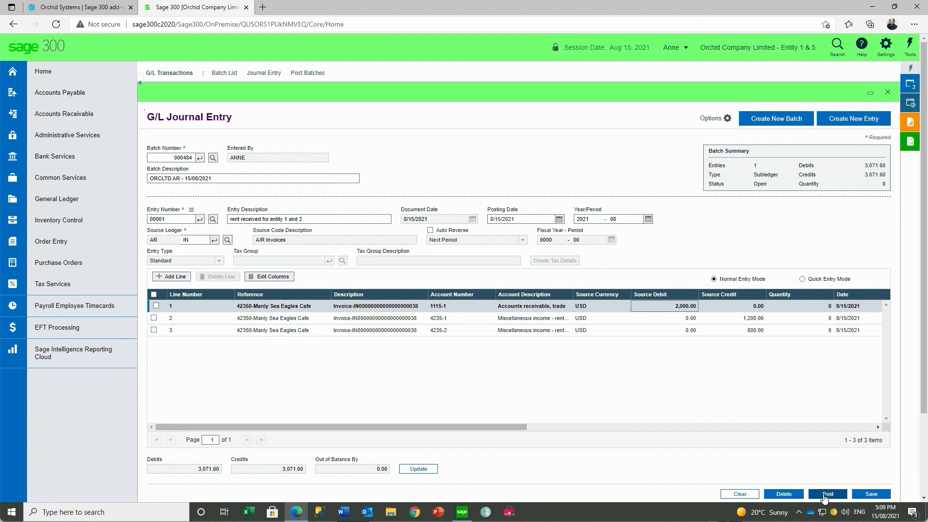
Post G/L batch 000484, confirm the posting and close the journal entry
{"action": "left_click", "coordinate": [828, 494]}
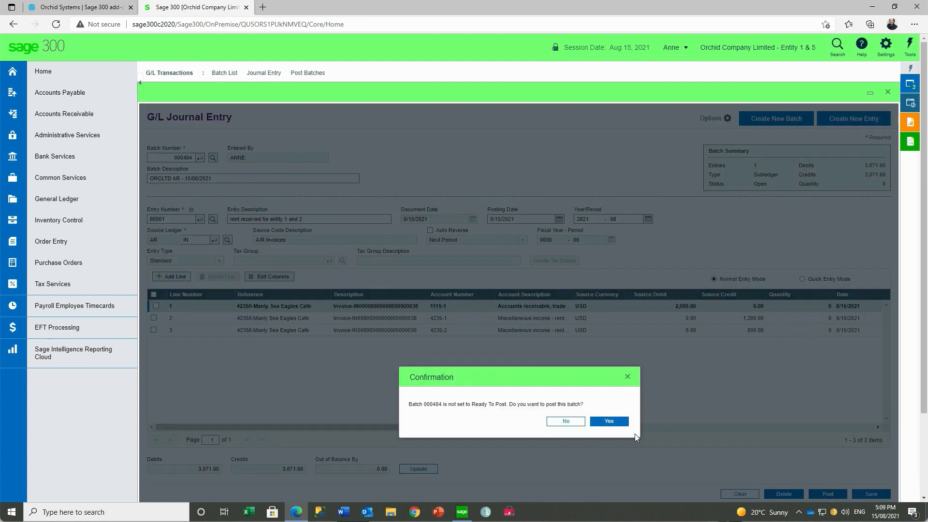
{"action": "left_click", "coordinate": [609, 420]}
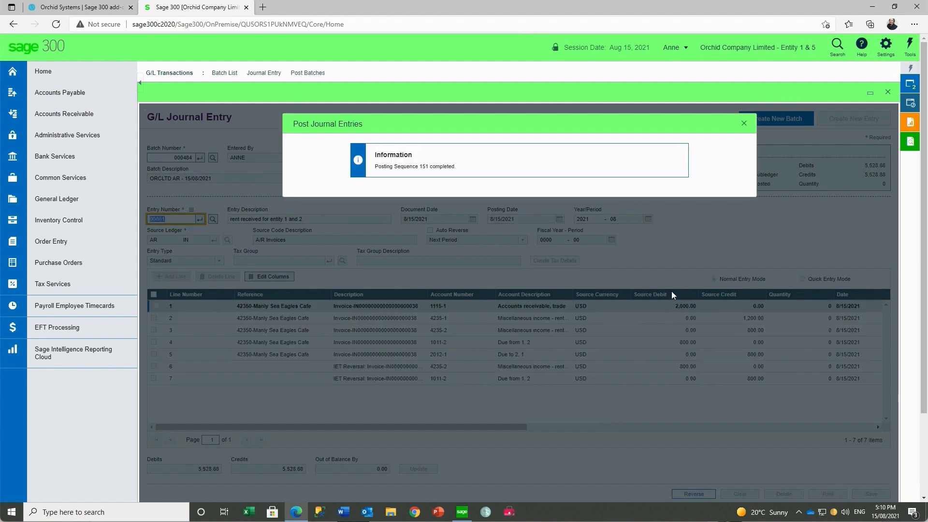
{"action": "left_click", "coordinate": [743, 124]}
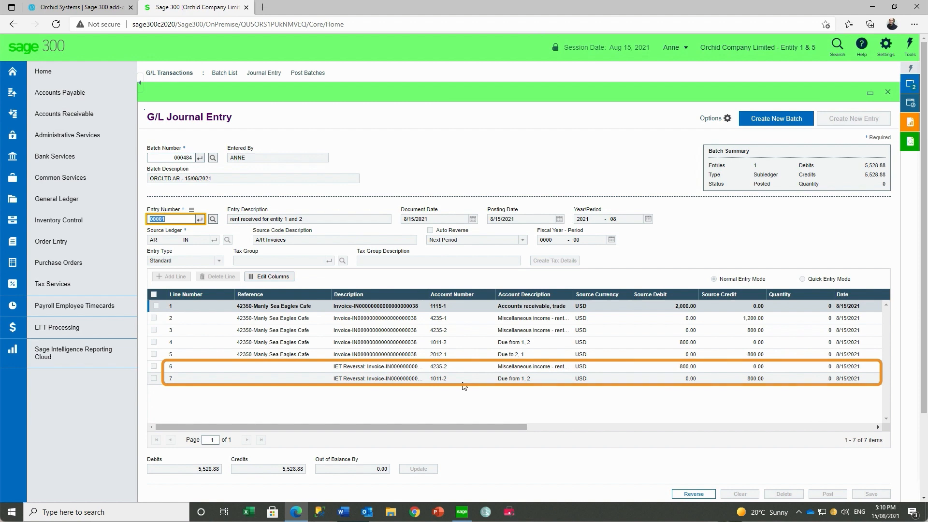
{"action": "left_click", "coordinate": [888, 94]}
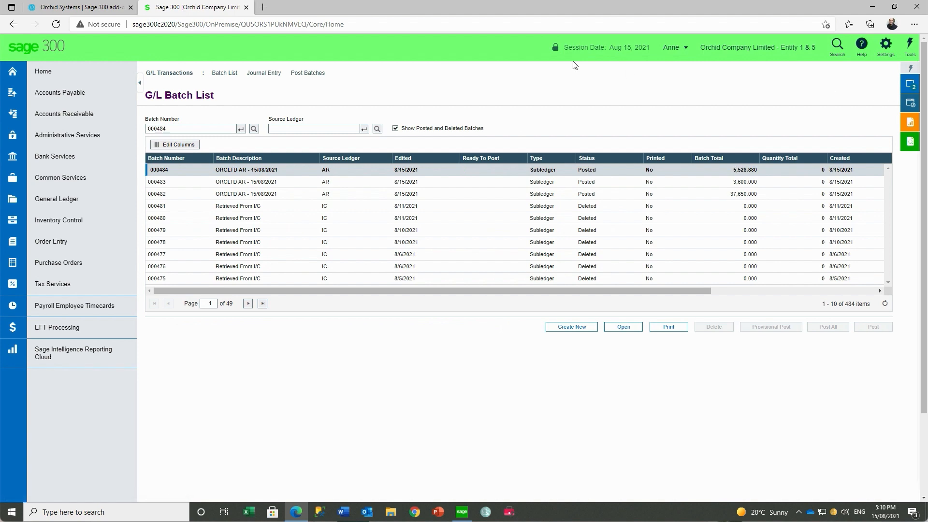
Sign out of the current company and sign in to Orchid Inc. Entity 2 - Property II
{"action": "left_click", "coordinate": [687, 50]}
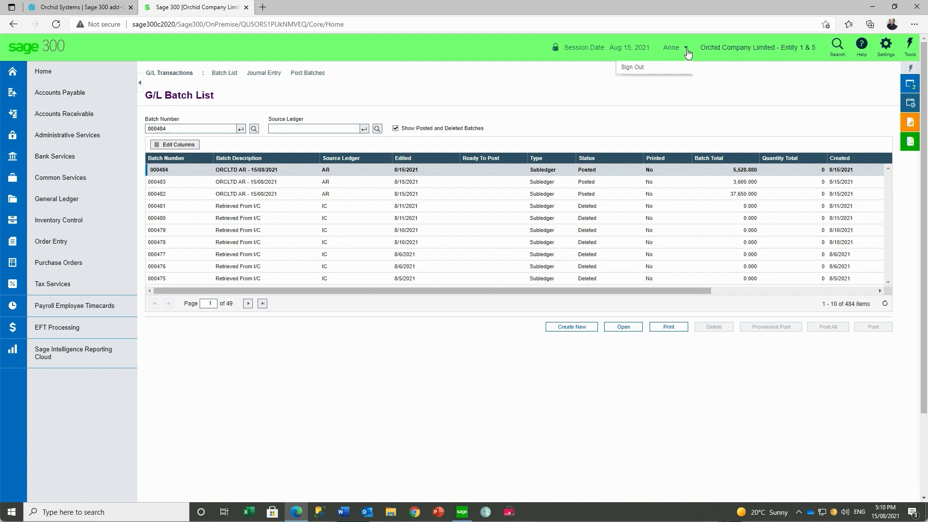
{"action": "left_click", "coordinate": [634, 69]}
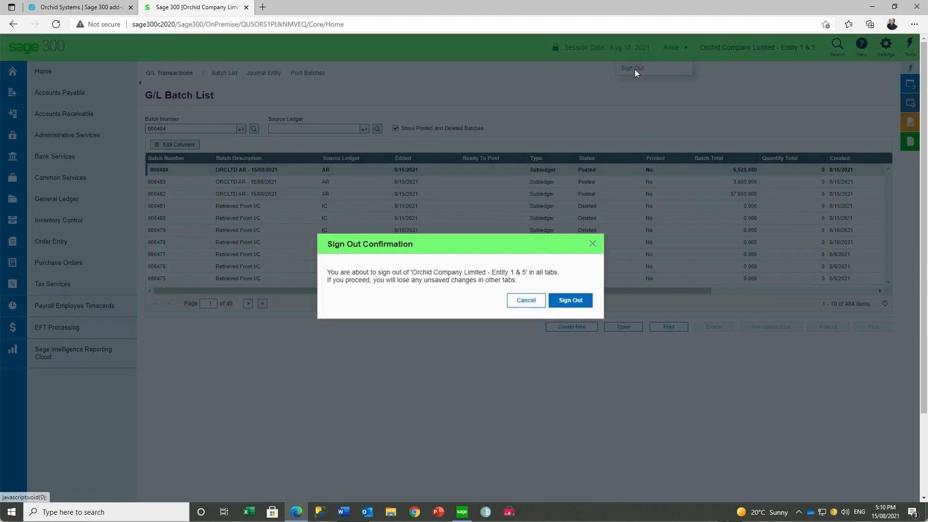
{"action": "left_click", "coordinate": [569, 303]}
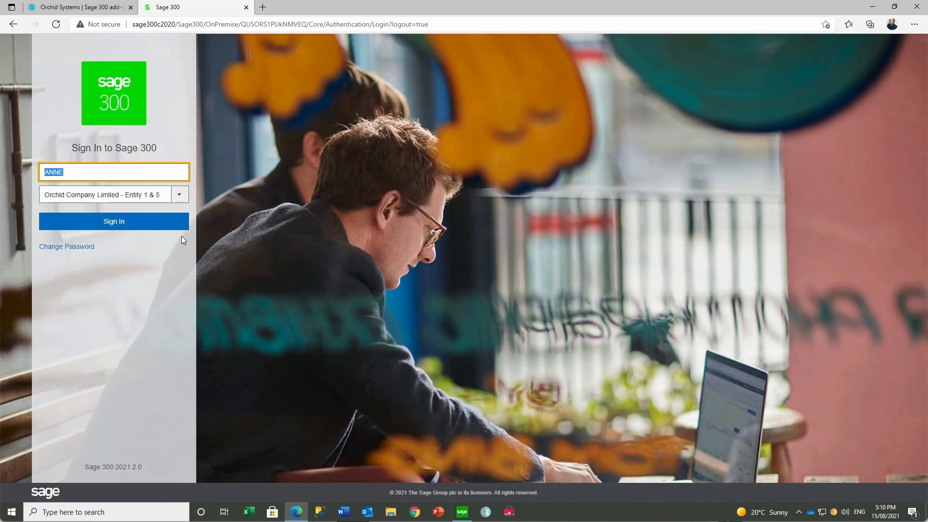
{"action": "left_click", "coordinate": [182, 196]}
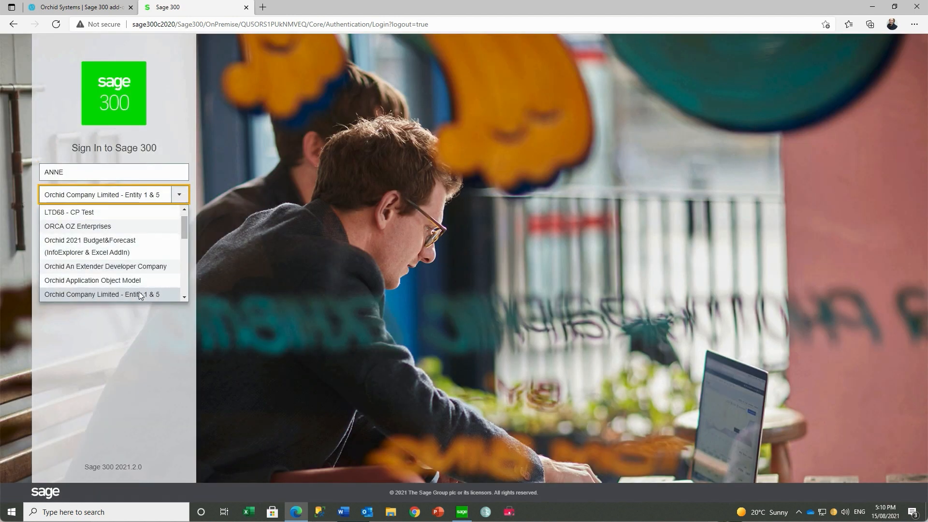
{"action": "left_click", "coordinate": [184, 298]}
{"action": "left_click", "coordinate": [184, 298]}
{"action": "left_click", "coordinate": [185, 298]}
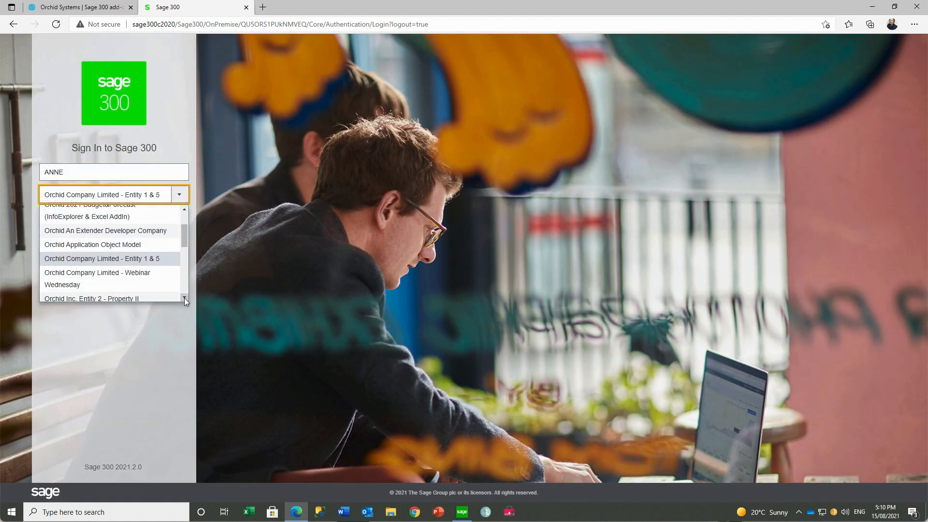
{"action": "left_click", "coordinate": [184, 298]}
{"action": "left_click", "coordinate": [129, 285]}
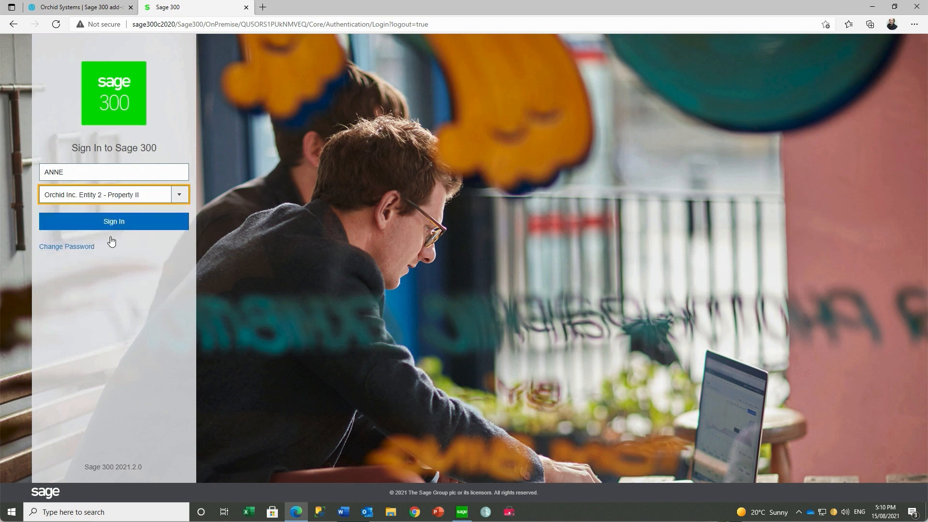
{"action": "left_click", "coordinate": [119, 226]}
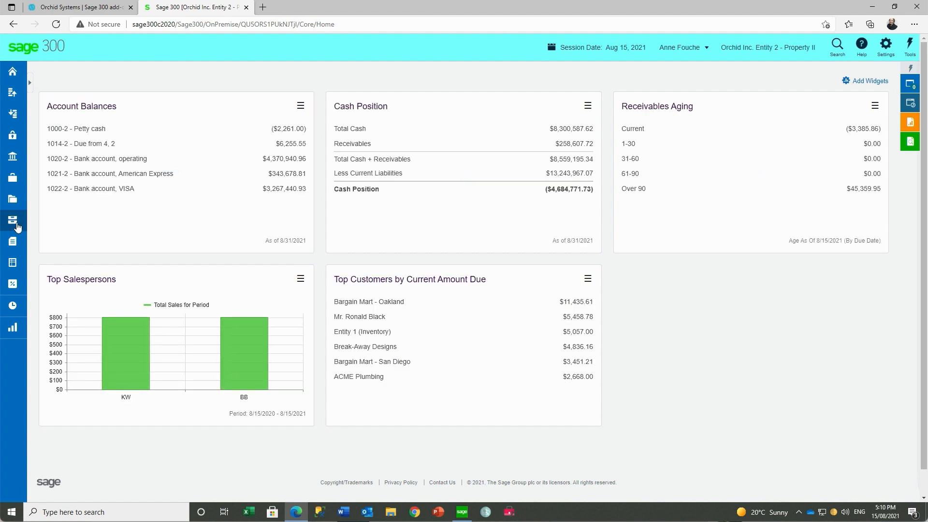
Open the journal entry of batch ORCLTD-151-IY from the G/L Batch List and examine its inter-entity account lines
{"action": "left_click", "coordinate": [13, 198]}
{"action": "mouse_move", "coordinate": [106, 95]}
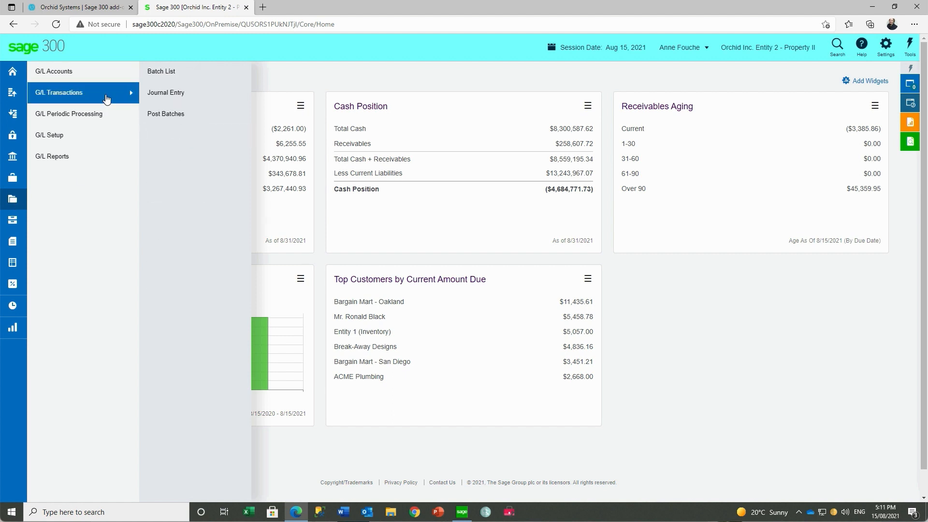
{"action": "left_click", "coordinate": [185, 74]}
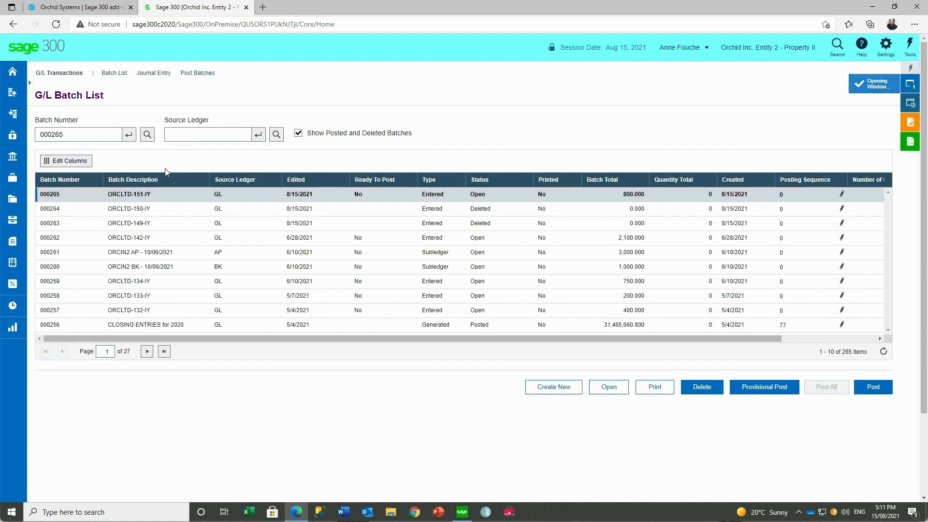
{"action": "left_click", "coordinate": [145, 195]}
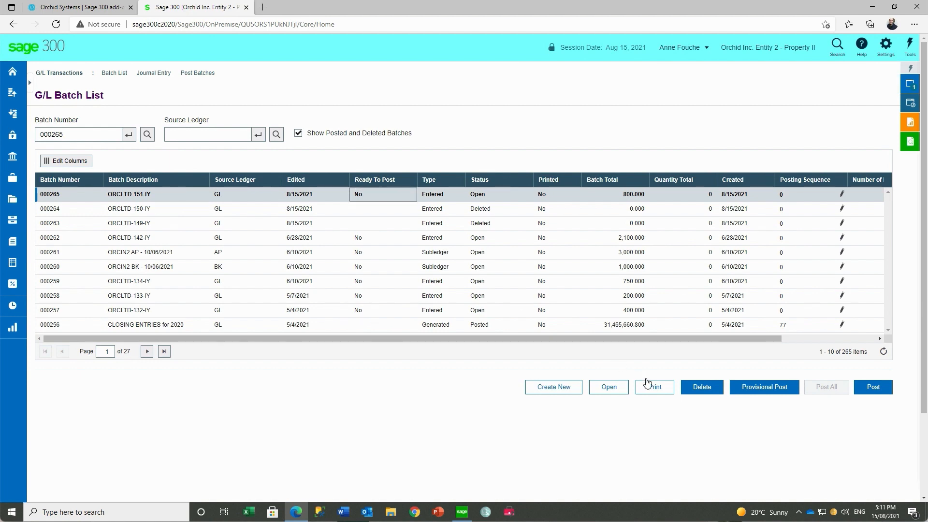
{"action": "left_click", "coordinate": [613, 392]}
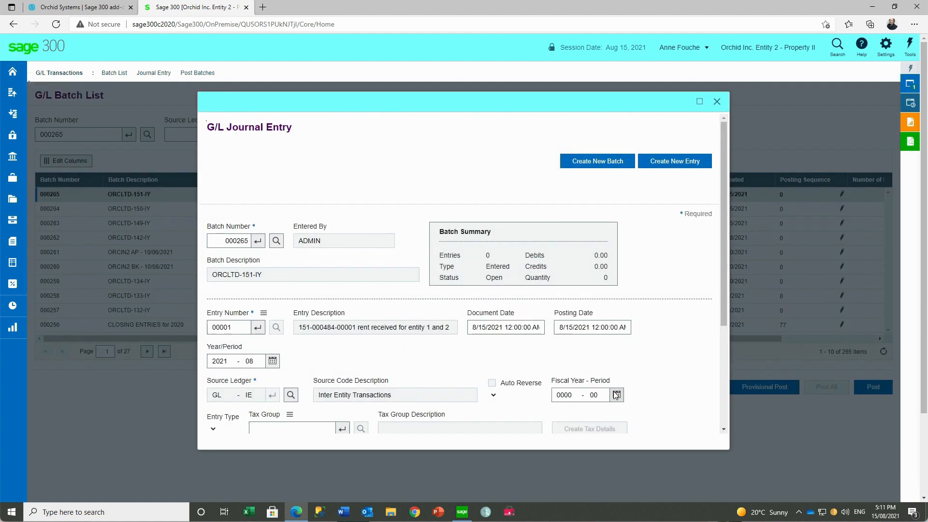
{"action": "left_click", "coordinate": [699, 101]}
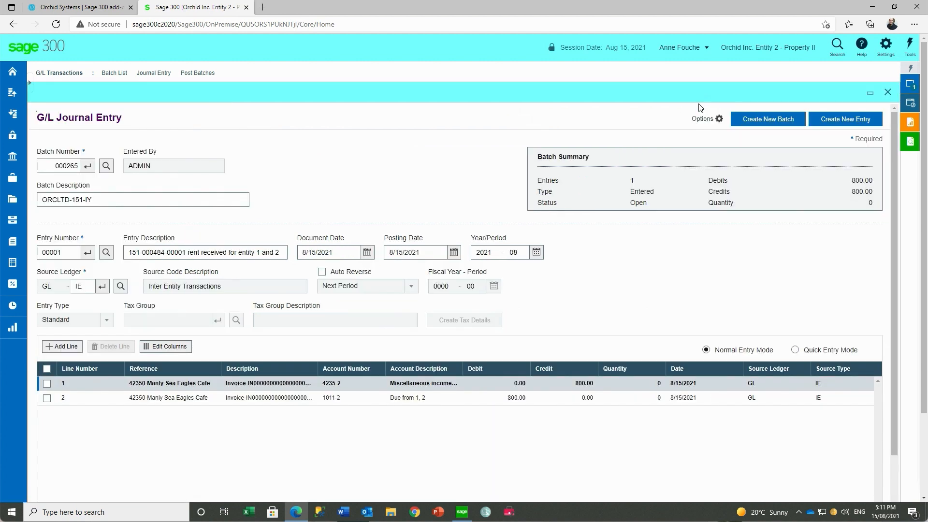
{"action": "left_click", "coordinate": [344, 385]}
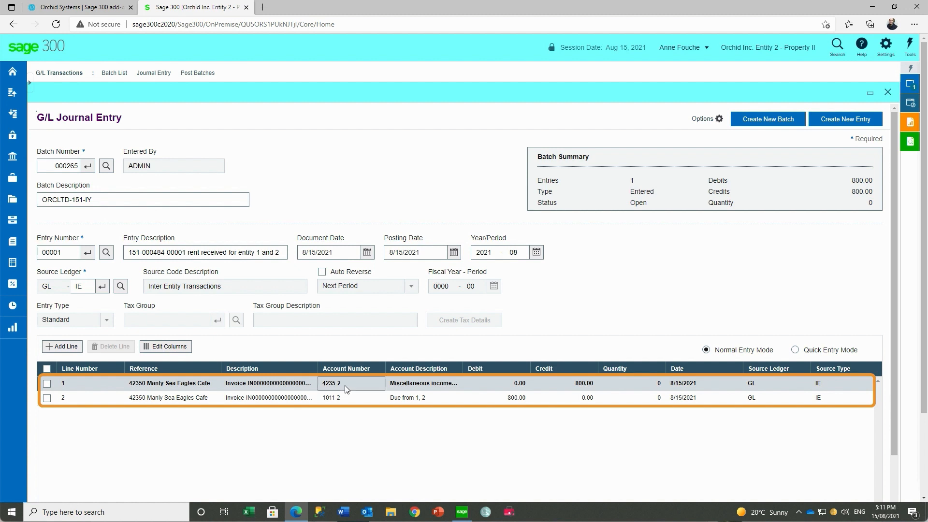
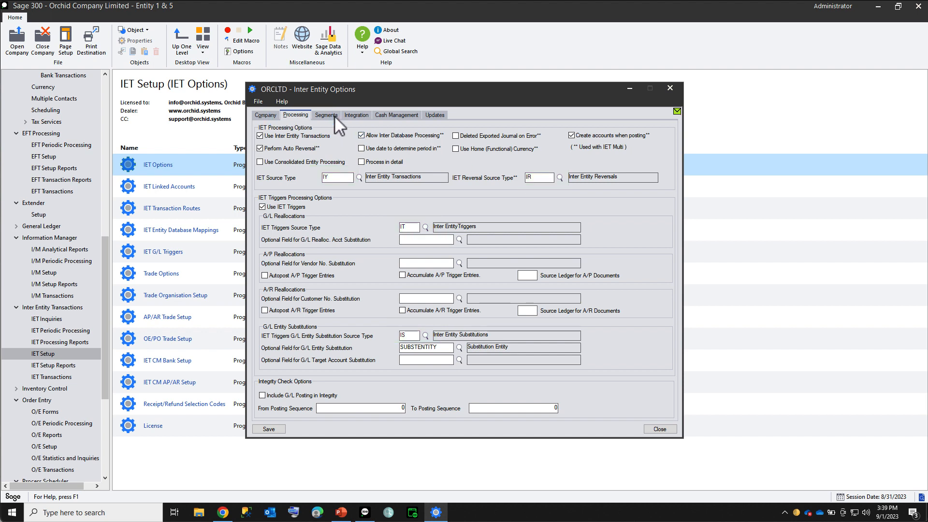
Open IET Entity Database Mappings and examine the mapping of entity 2 to company ORCIN2, including its G/L source type
{"action": "left_click", "coordinate": [181, 231]}
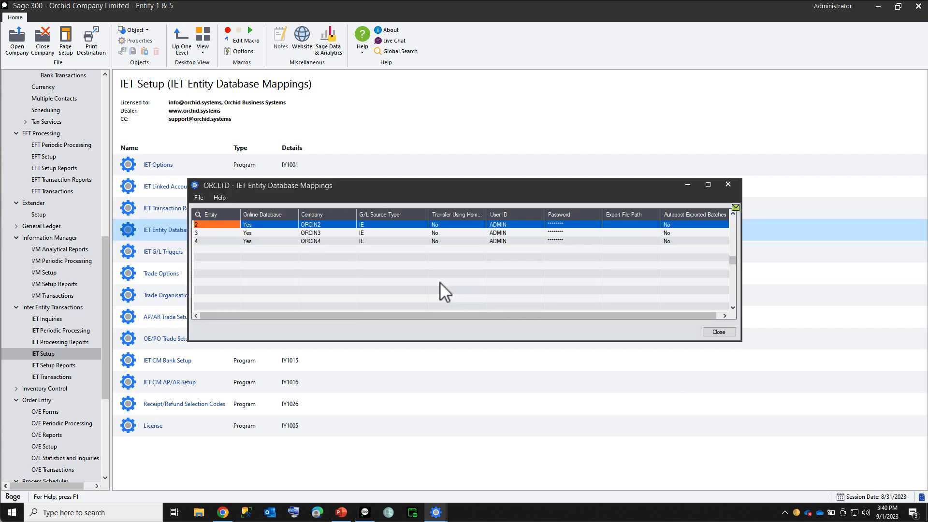
{"action": "left_click", "coordinate": [373, 227]}
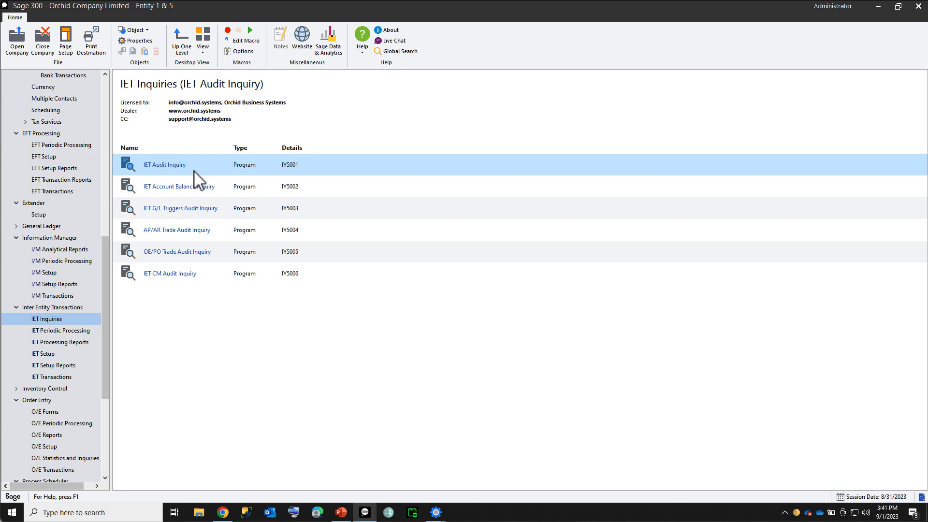
Open the IET Audit Inquiry, filter it to Transaction Status <> Exported and widen the Message column to read the error text
{"action": "double_click", "coordinate": [155, 167]}
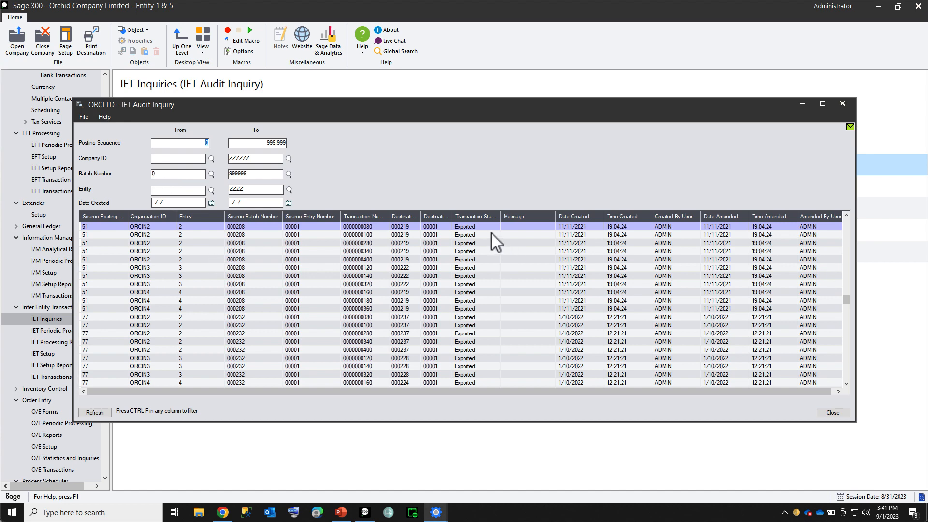
{"action": "left_click", "coordinate": [475, 242]}
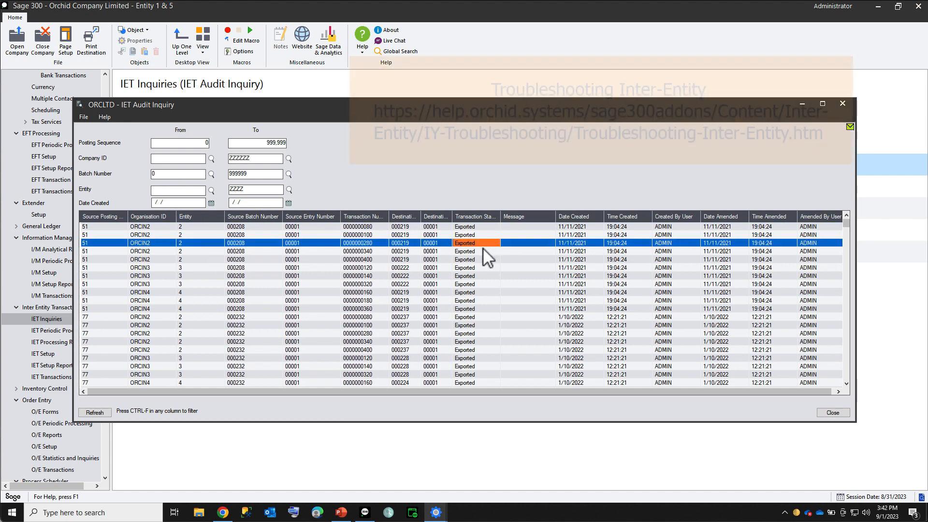
{"action": "right_click", "coordinate": [475, 238]}
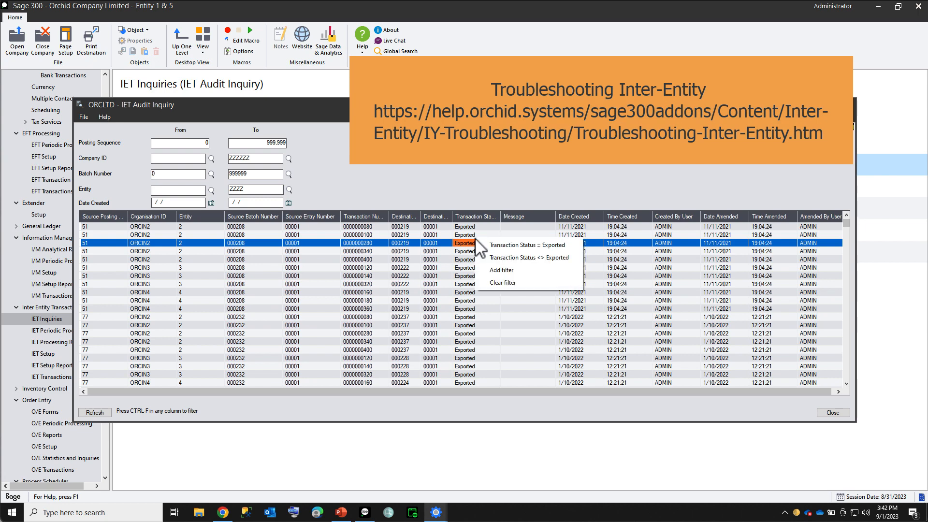
{"action": "left_click", "coordinate": [500, 258]}
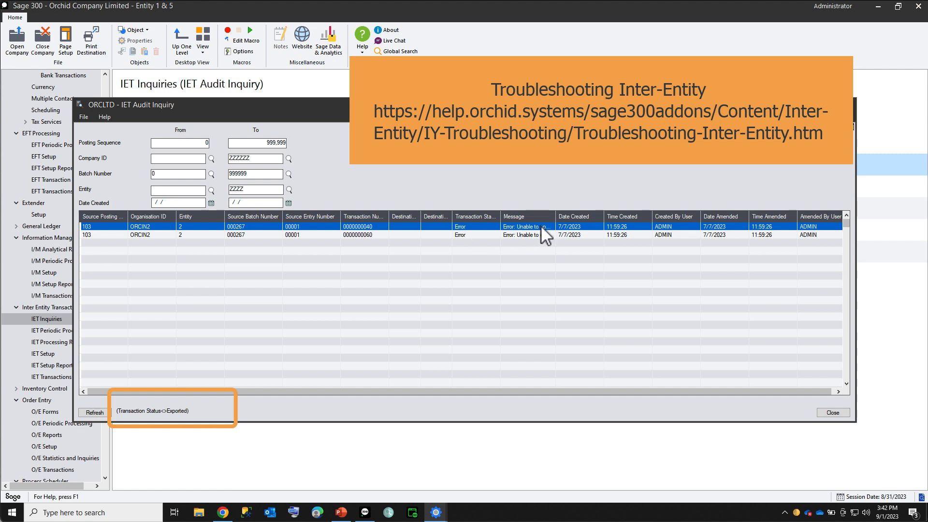
{"action": "left_click_drag", "start_coordinate": [556, 216], "coordinate": [703, 213]}
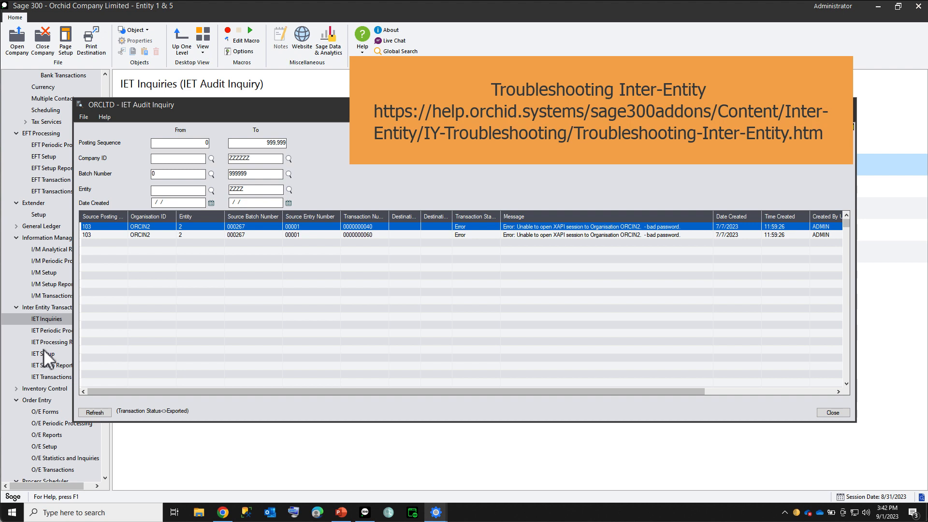
Open IET Periodic Processing and enable the IET Periodic Processing and Process Error Entries options
{"action": "left_click", "coordinate": [48, 334]}
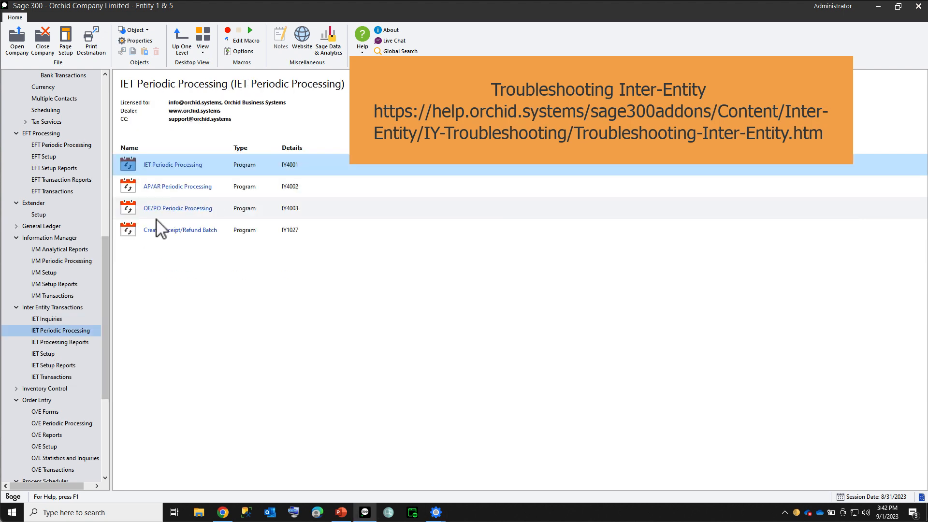
{"action": "double_click", "coordinate": [130, 164]}
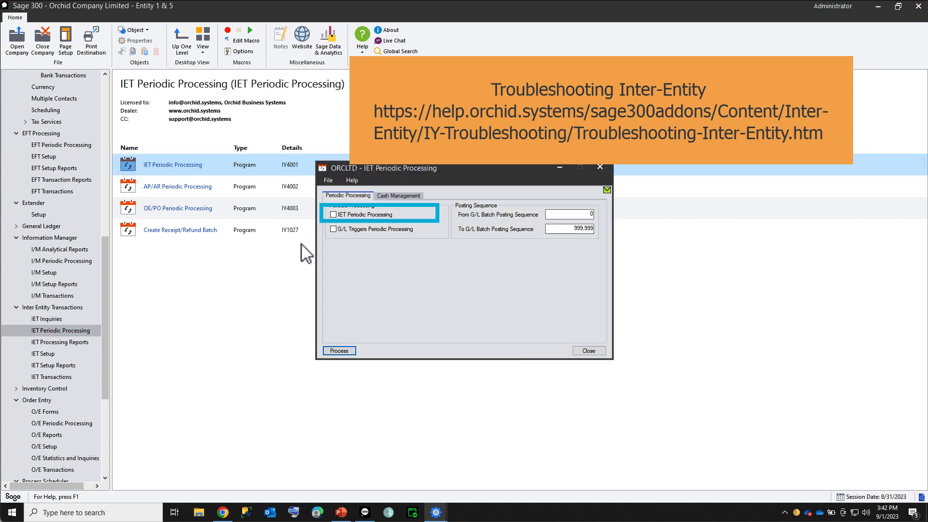
{"action": "left_click", "coordinate": [334, 215]}
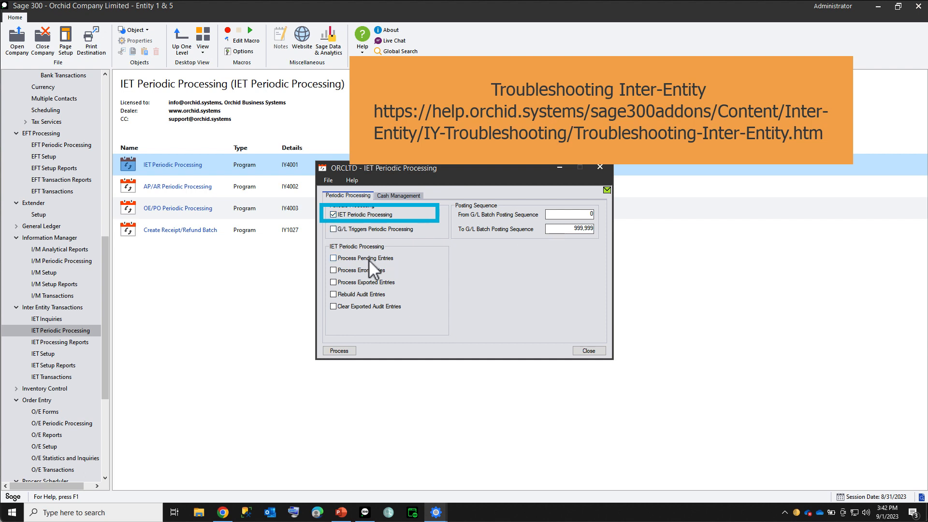
{"action": "left_click", "coordinate": [358, 268]}
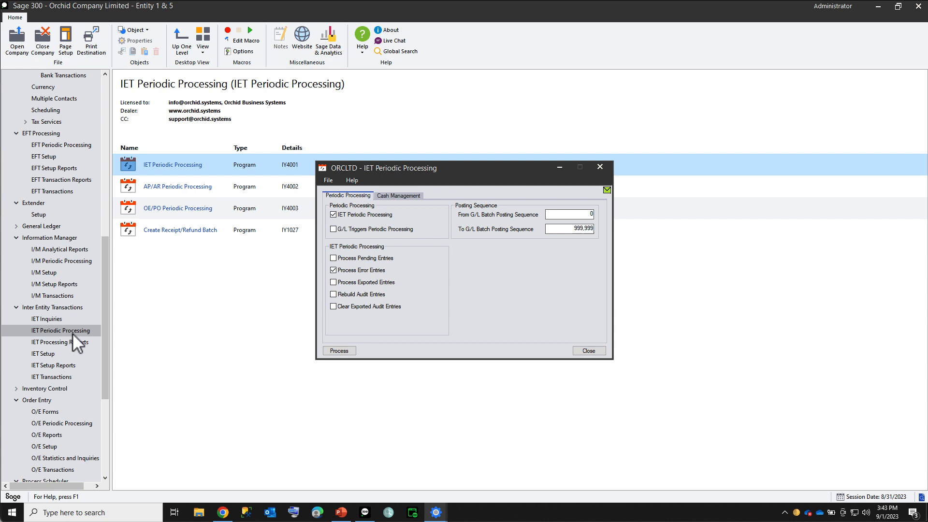
Look through the available IET inquiries and view the linked accounts' balances in the IET Account Balance Inquiry
{"action": "left_click", "coordinate": [57, 318]}
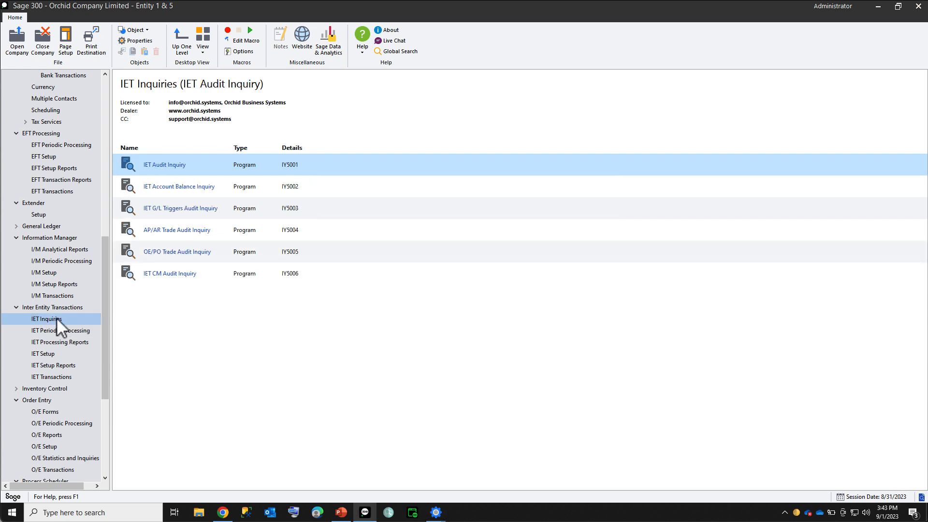
{"action": "left_click", "coordinate": [216, 213]}
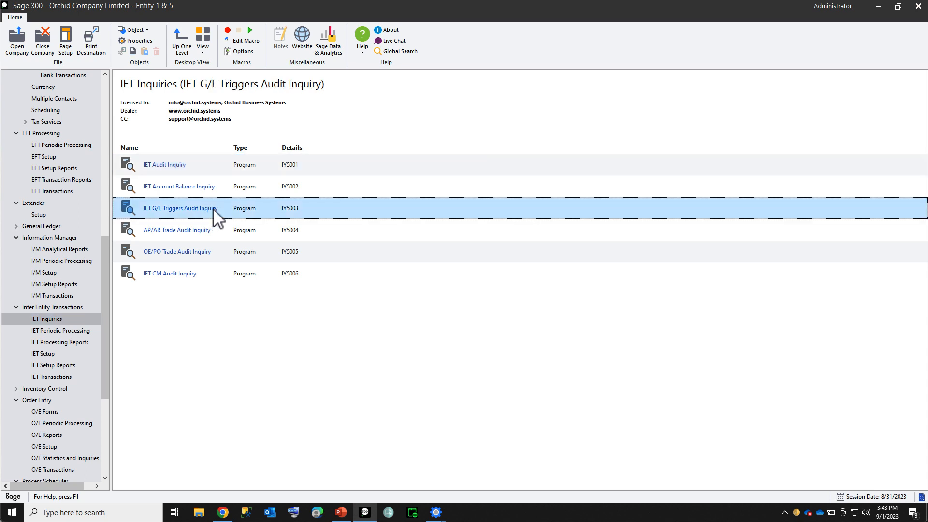
{"action": "left_click", "coordinate": [188, 276]}
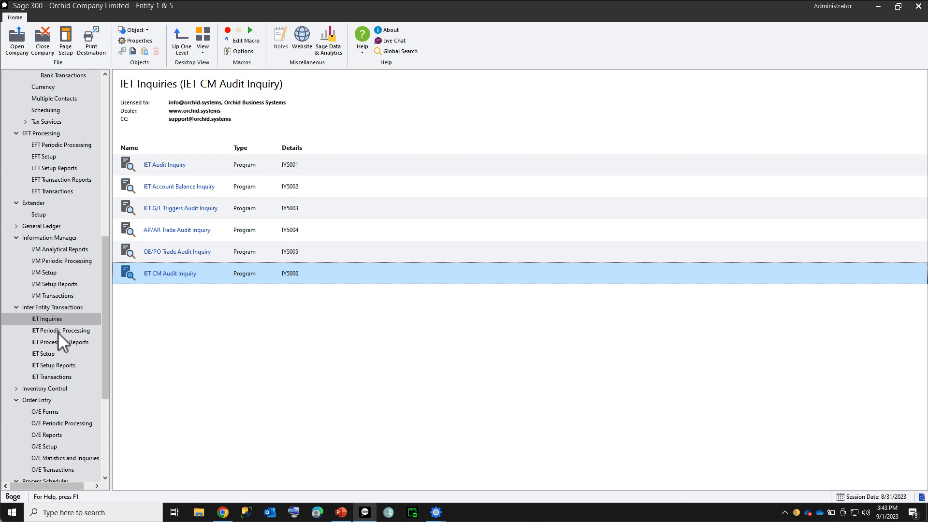
{"action": "left_click", "coordinate": [186, 188]}
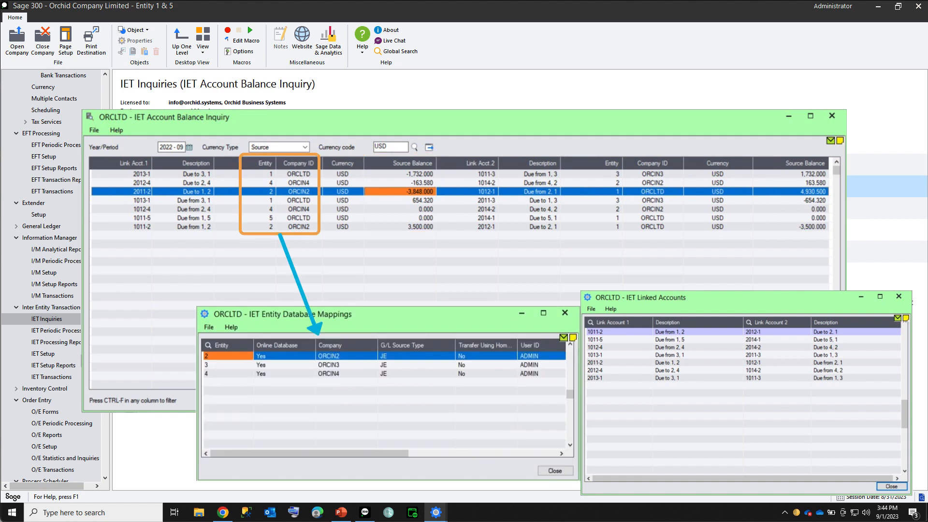
Review the IET processing reports, including the account balances report and the IET Consolidated AR Aged TB entry
{"action": "left_click", "coordinate": [52, 342]}
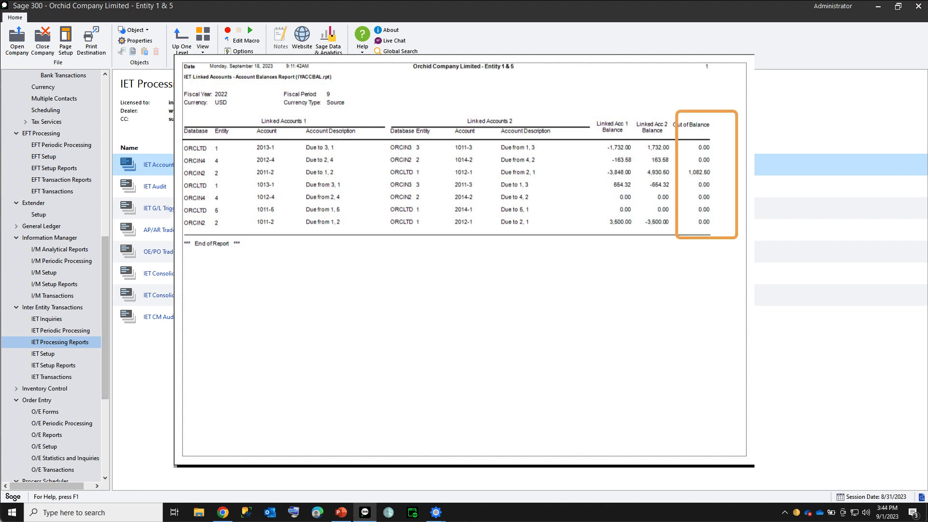
{"action": "left_click", "coordinate": [194, 273]}
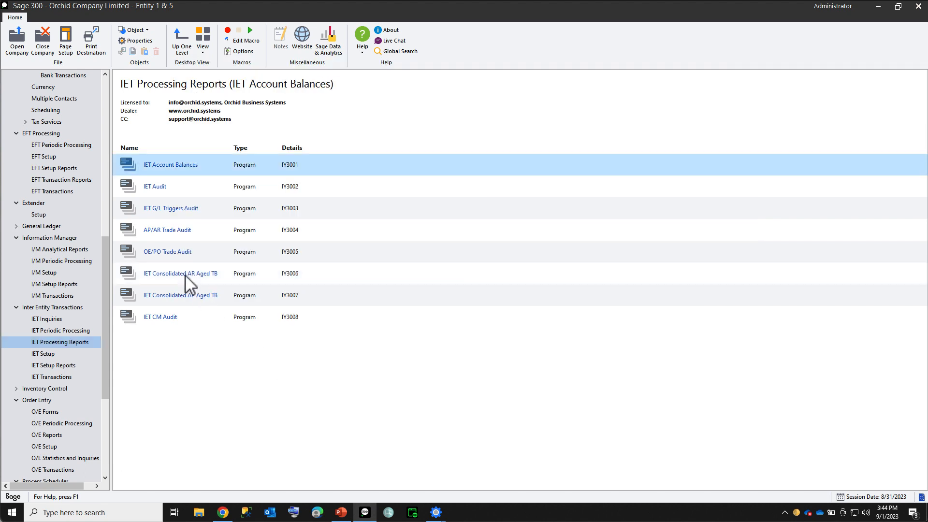
{"action": "left_click", "coordinate": [186, 275]}
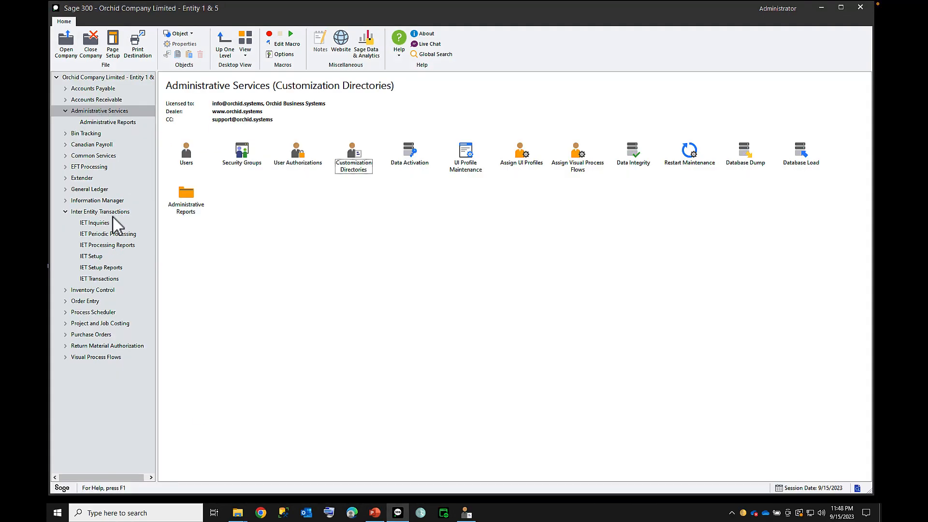
Run the IET Consolidated AR Aged TB report by due date as of 09/15/2023 for all customers and view its second page
{"action": "left_click", "coordinate": [112, 213]}
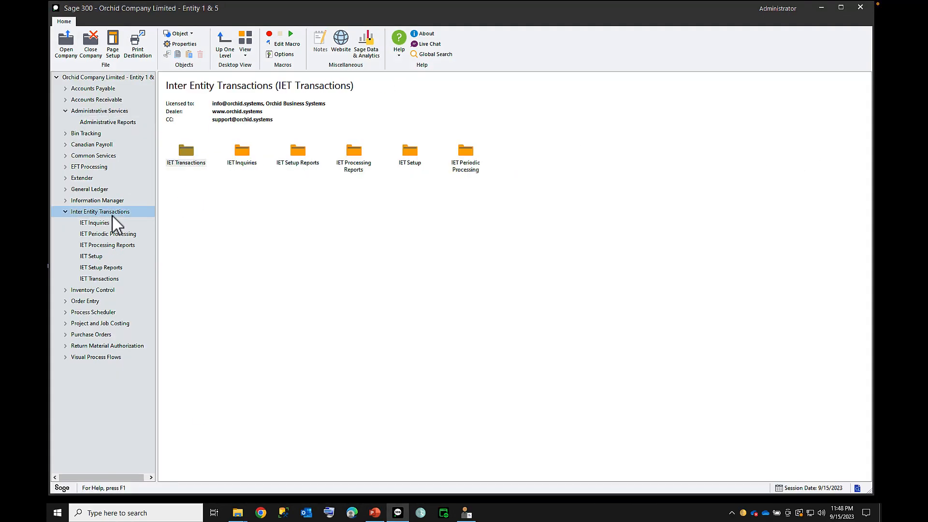
{"action": "left_click", "coordinate": [109, 246]}
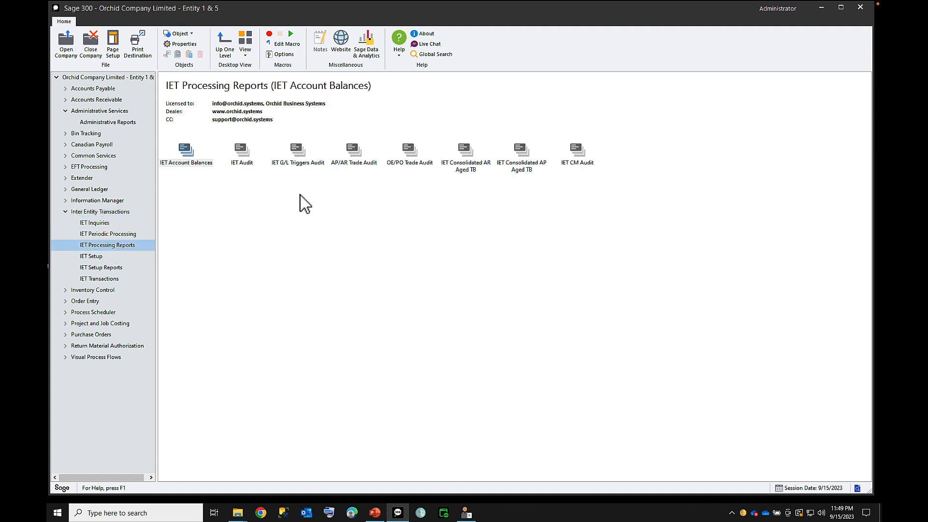
{"action": "left_click", "coordinate": [468, 155]}
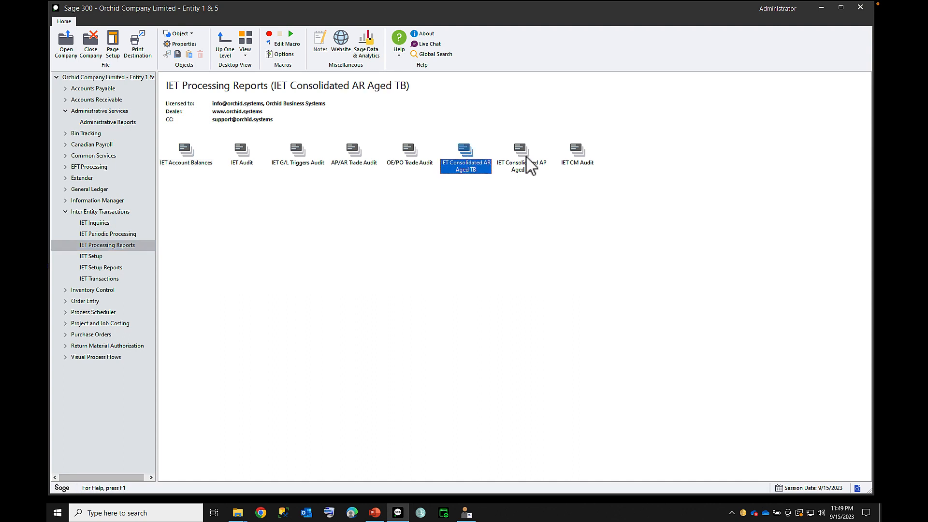
{"action": "double_click", "coordinate": [459, 168]}
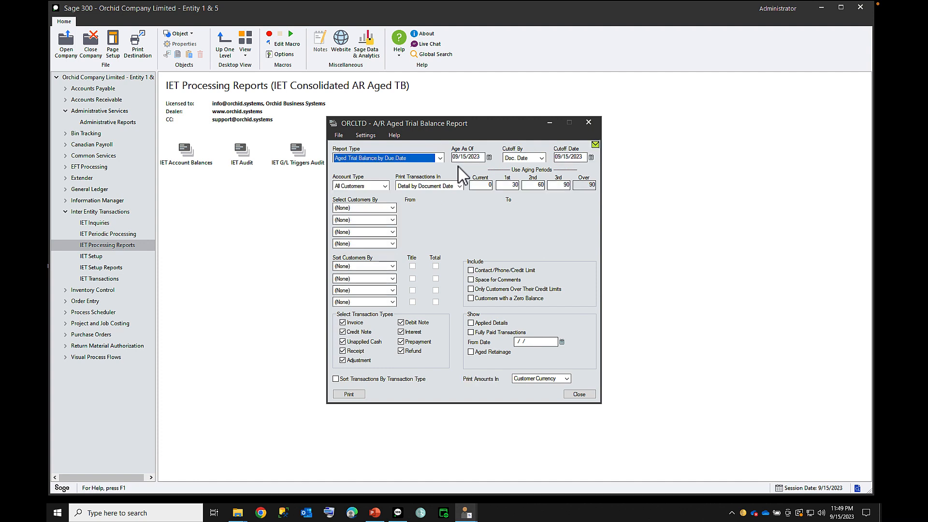
{"action": "left_click", "coordinate": [349, 394]}
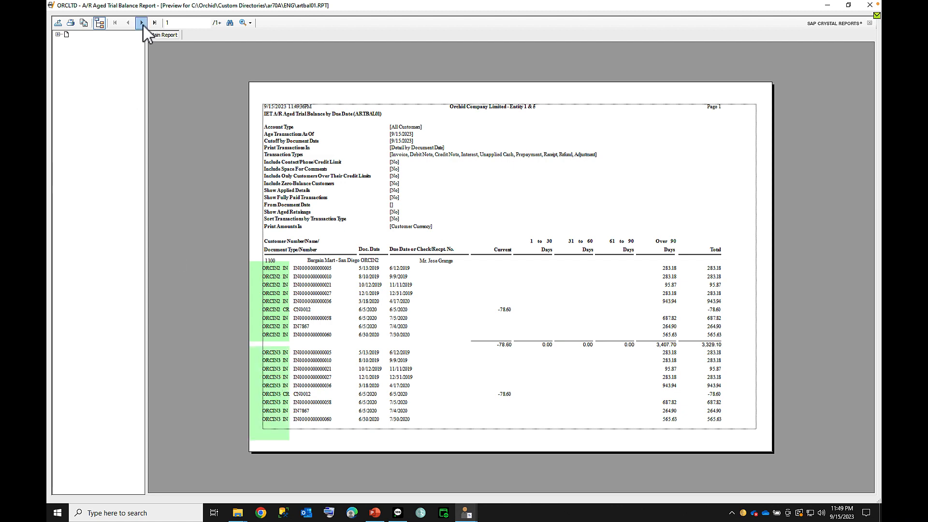
{"action": "left_click", "coordinate": [142, 23]}
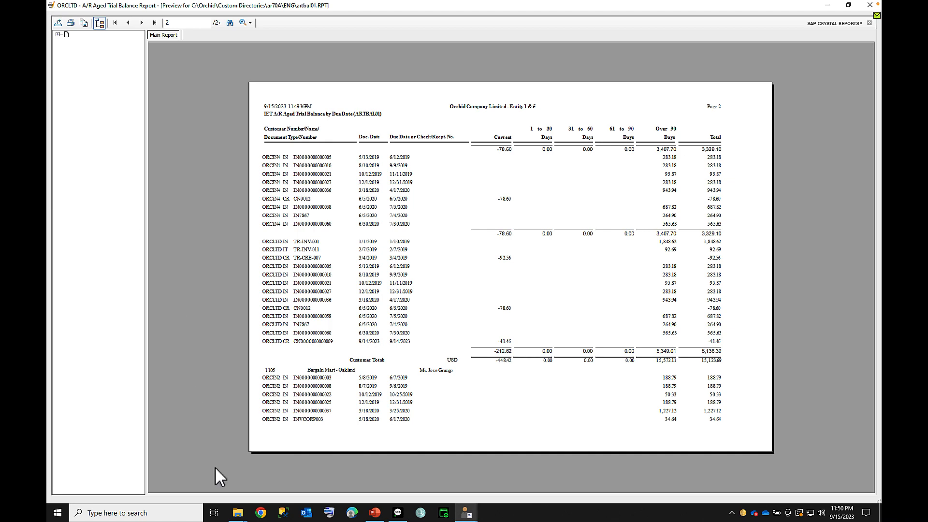
Return to the Sage 300 desktop and open Customization Directories under Administrative Services to check the companies' custom paths
{"action": "left_click", "coordinate": [399, 514]}
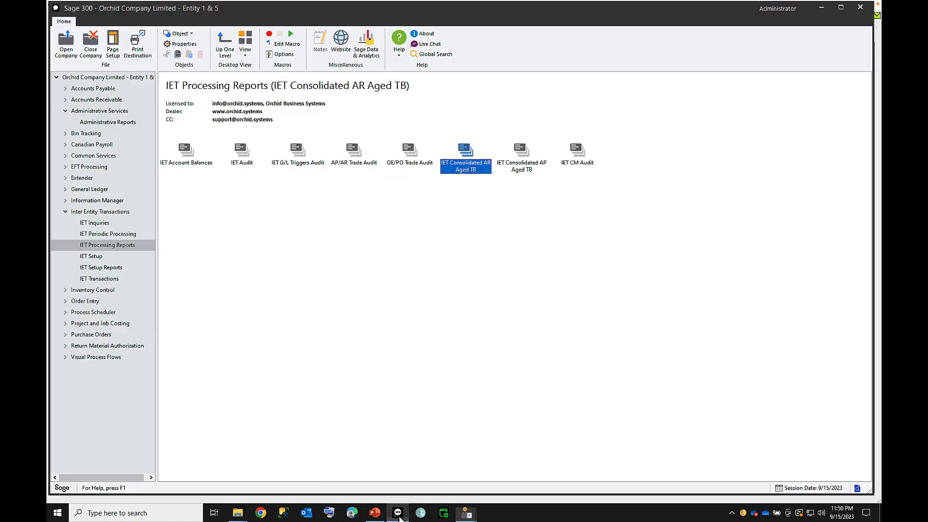
{"action": "left_click", "coordinate": [115, 112]}
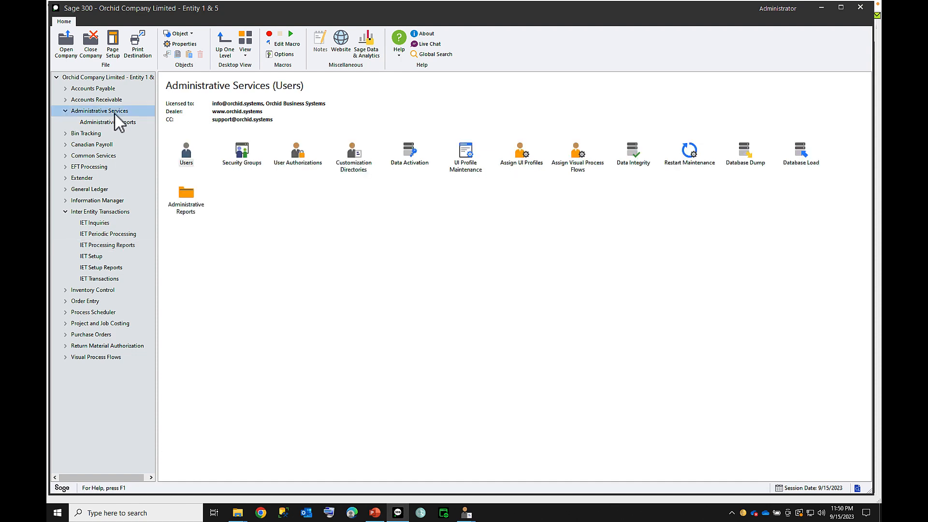
{"action": "double_click", "coordinate": [358, 169]}
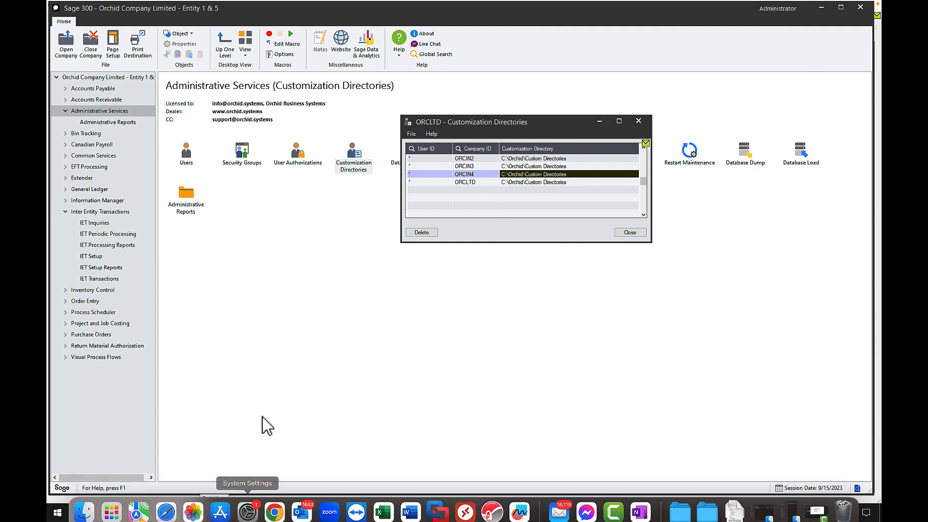
Switch to File Explorer and inspect the report files in the ENG subfolders of AP70A and AR70A under Custom Directories
{"action": "left_click", "coordinate": [237, 512]}
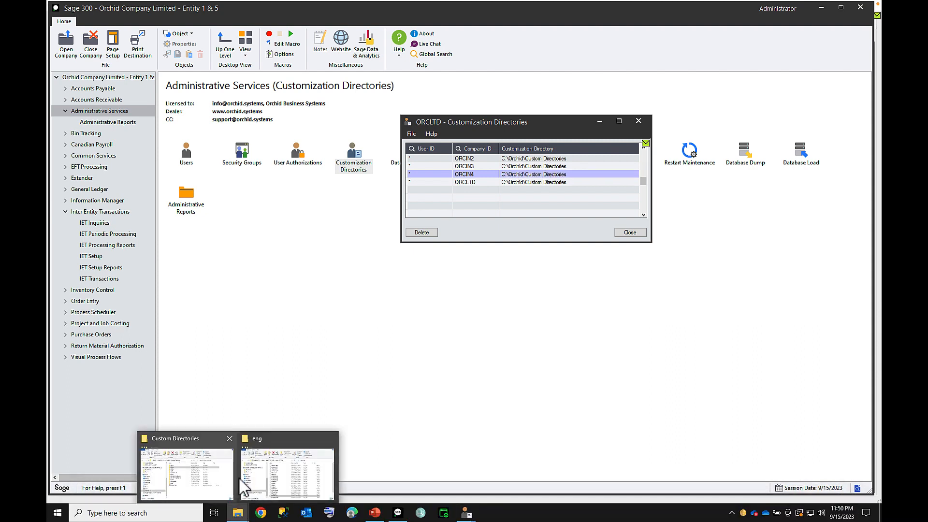
{"action": "left_click", "coordinate": [215, 488]}
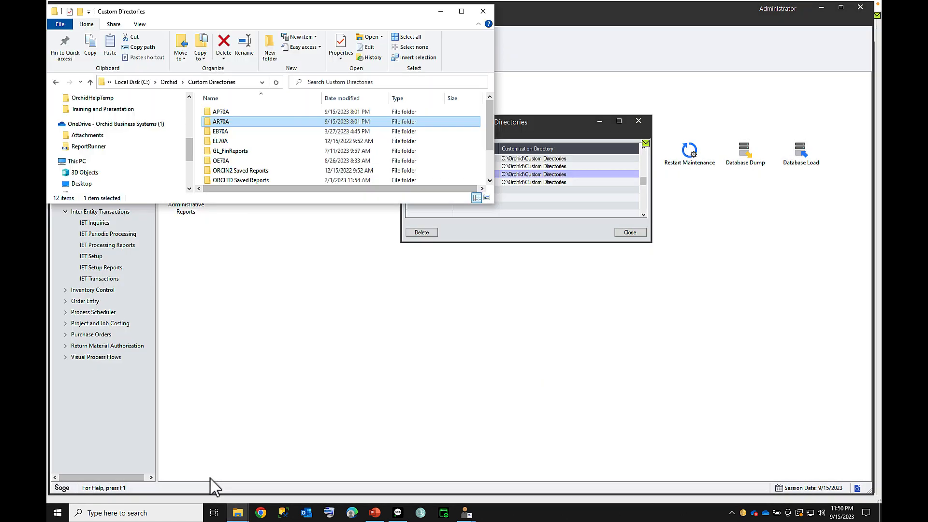
{"action": "double_click", "coordinate": [221, 114]}
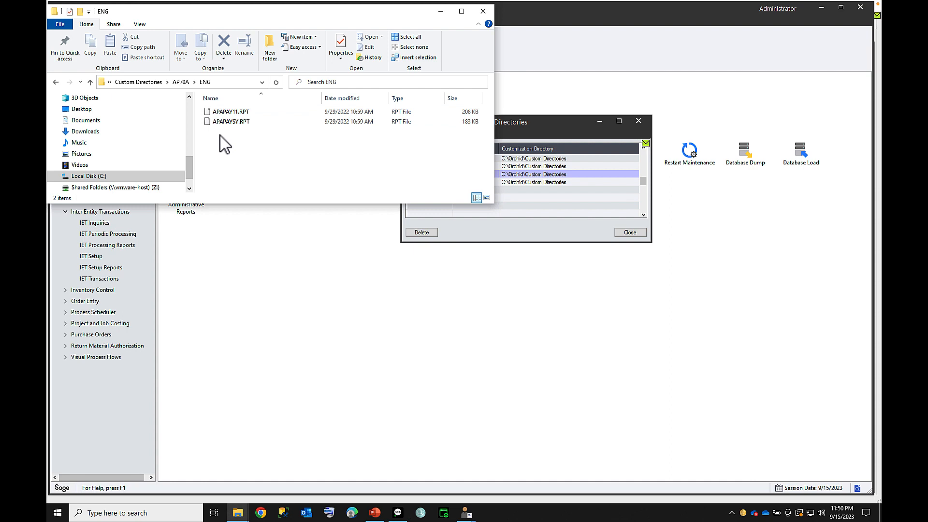
{"action": "left_click", "coordinate": [153, 83]}
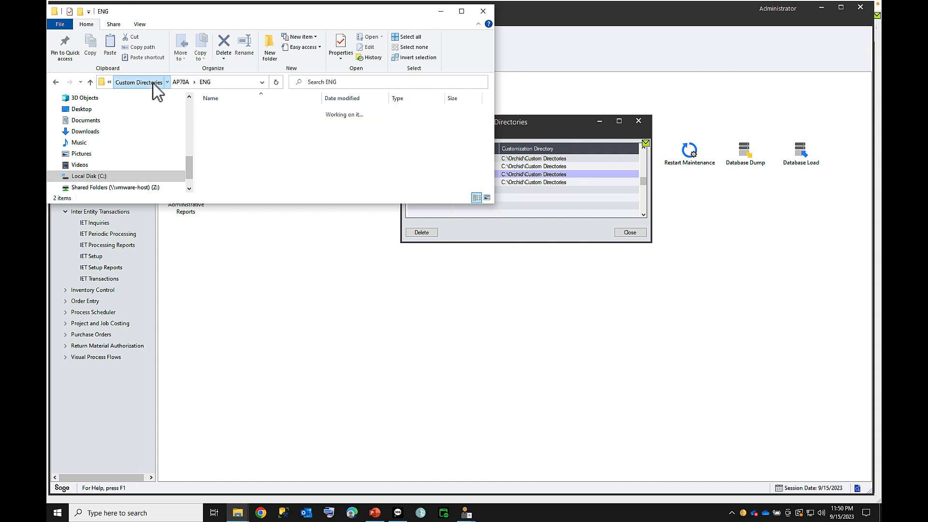
{"action": "left_click", "coordinate": [211, 123]}
{"action": "double_click", "coordinate": [211, 123]}
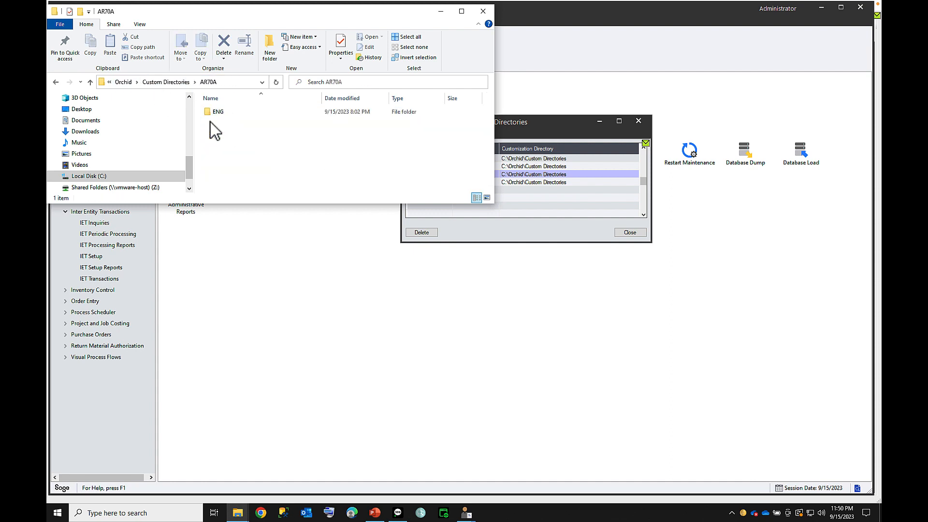
{"action": "double_click", "coordinate": [213, 112]}
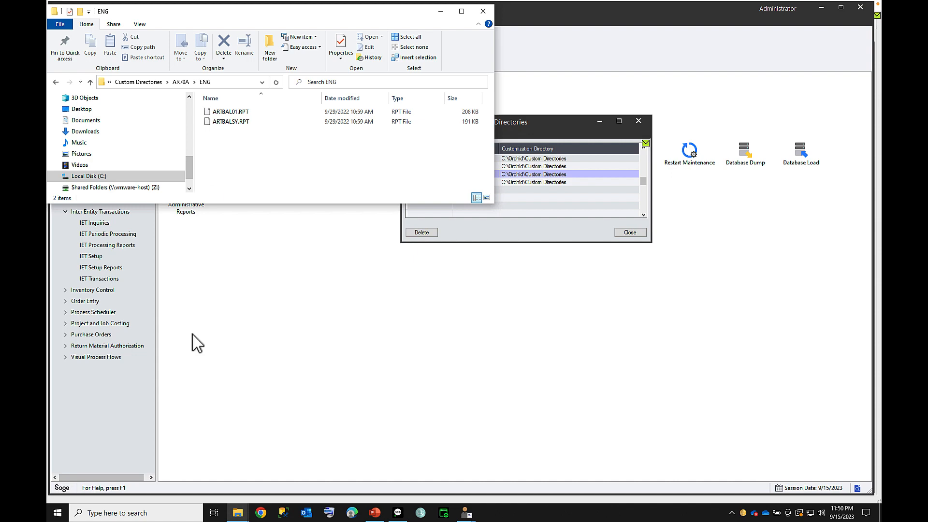
{"action": "mouse_move", "coordinate": [241, 514]}
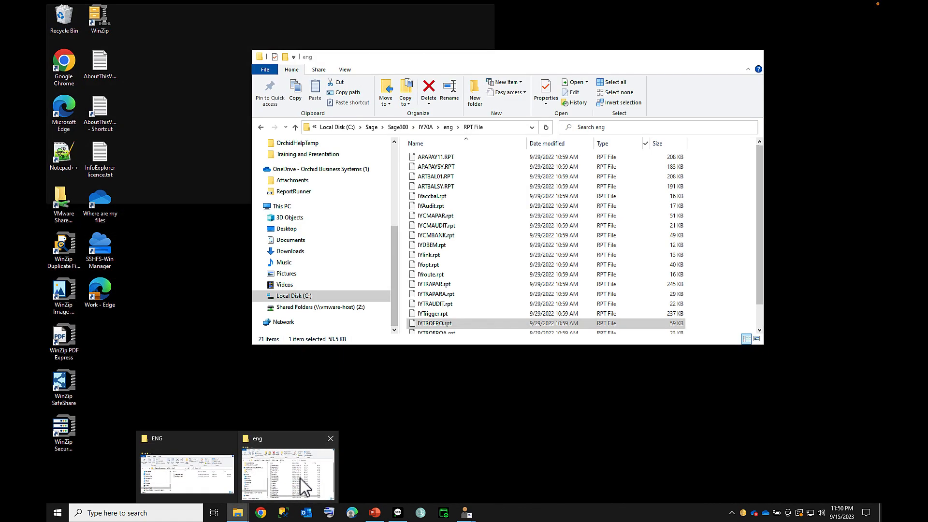
Inspect the APAPAY11, APAPAYSY and ARTBALSY report files in the IY70A eng folder, and return to the Customization Directories window
{"action": "left_click", "coordinate": [299, 481]}
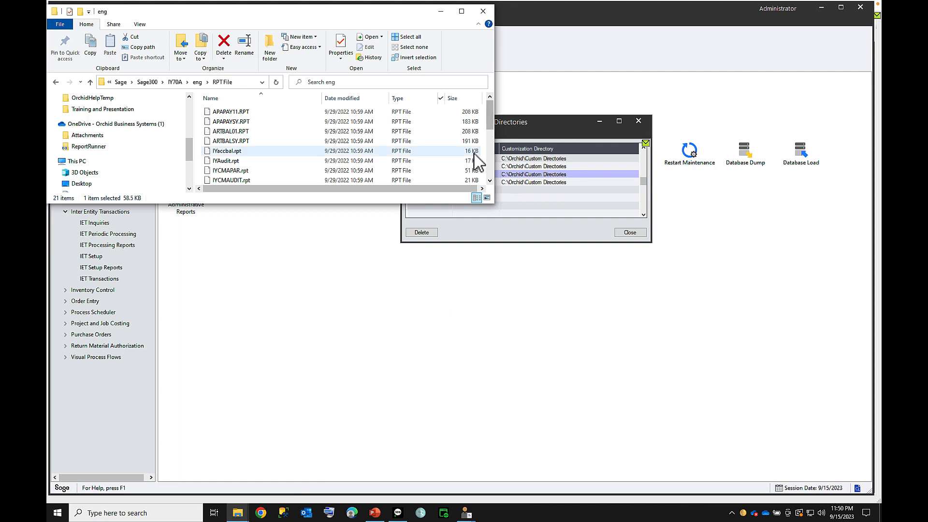
{"action": "left_click_drag", "start_coordinate": [493, 202], "coordinate": [536, 387]}
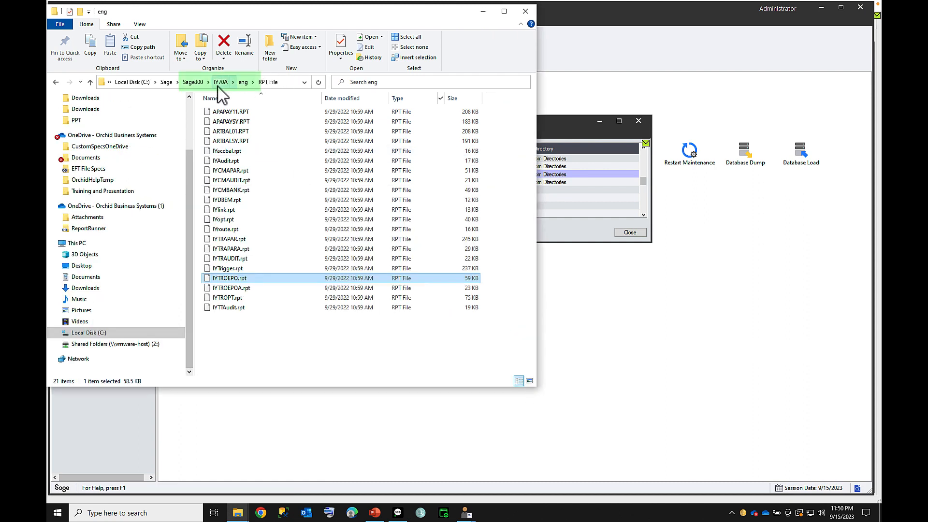
{"action": "left_click", "coordinate": [231, 112]}
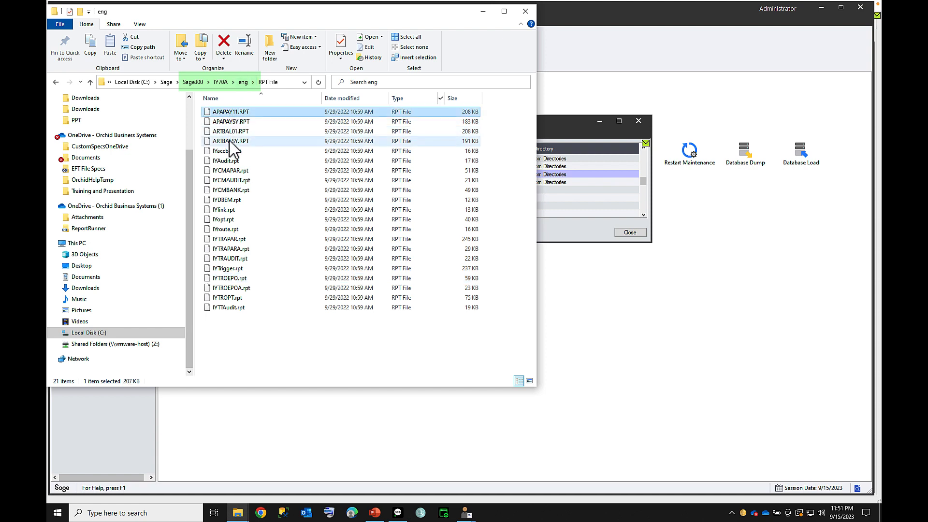
{"action": "left_click", "coordinate": [234, 122]}
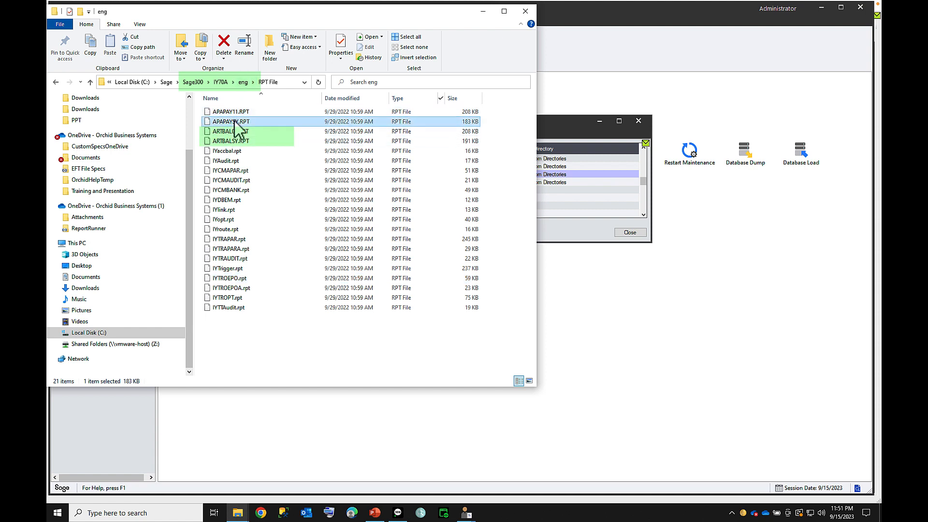
{"action": "left_click", "coordinate": [234, 142]}
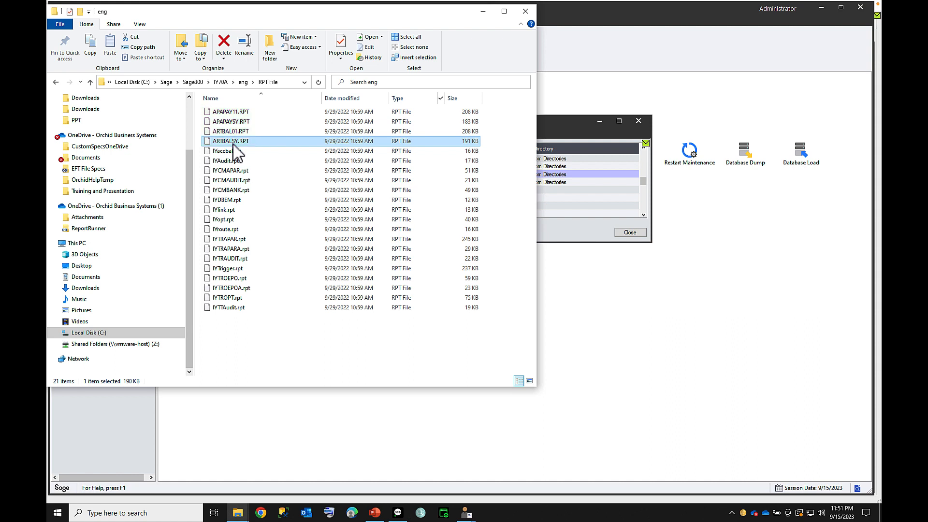
{"action": "left_click", "coordinate": [593, 208]}
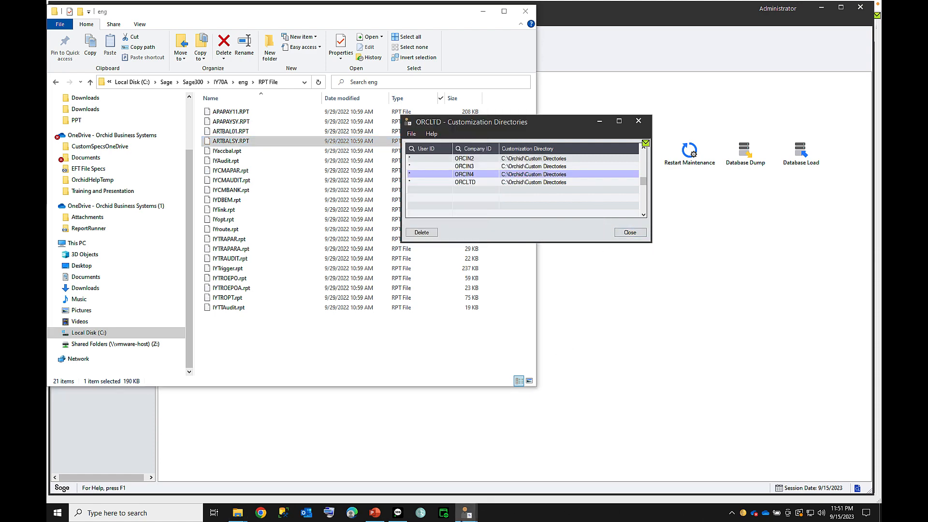
Switch to the Inter-Entity Transactions FAQs page in Chrome and expand the answer on running an AP Aged Trial Balance across multiple companies
{"action": "mouse_move", "coordinate": [464, 516]}
{"action": "left_click", "coordinate": [526, 489]}
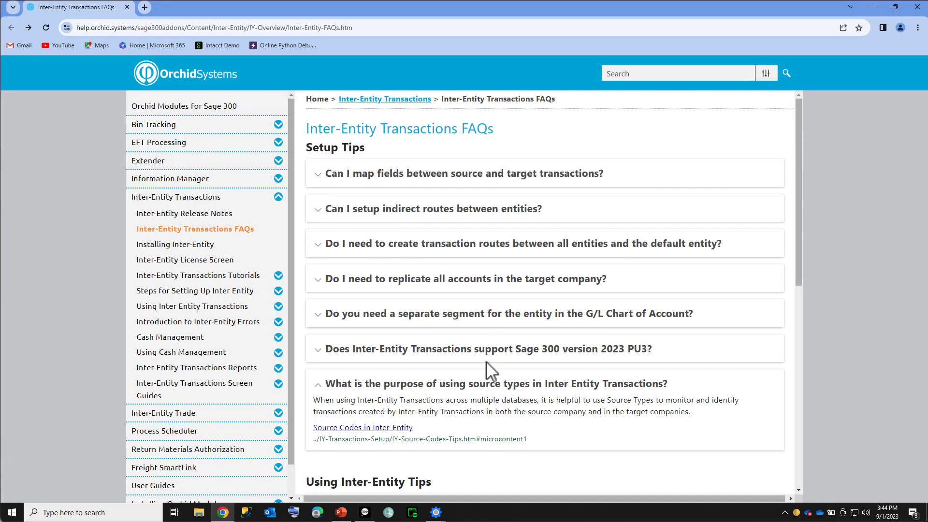
{"action": "scroll", "coordinate": [486, 362], "scroll_direction": "down", "scroll_amount": 7}
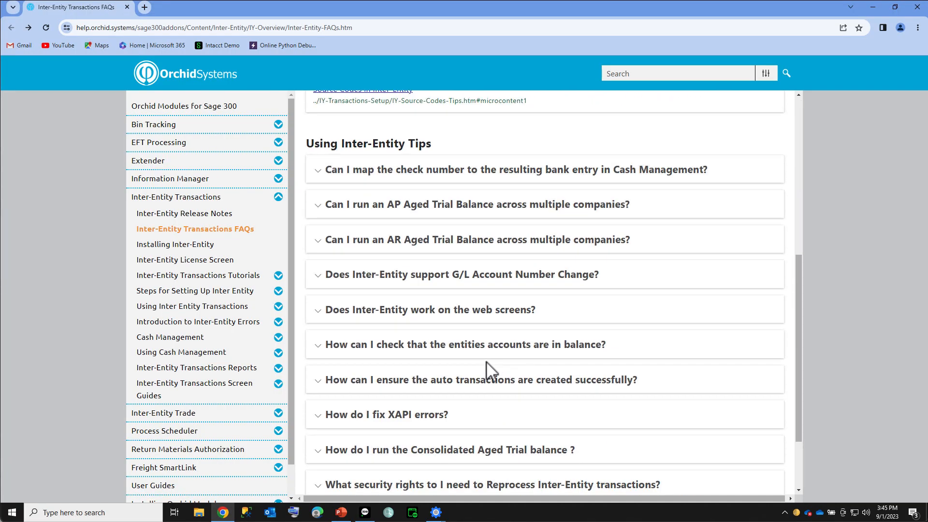
{"action": "left_click", "coordinate": [517, 212]}
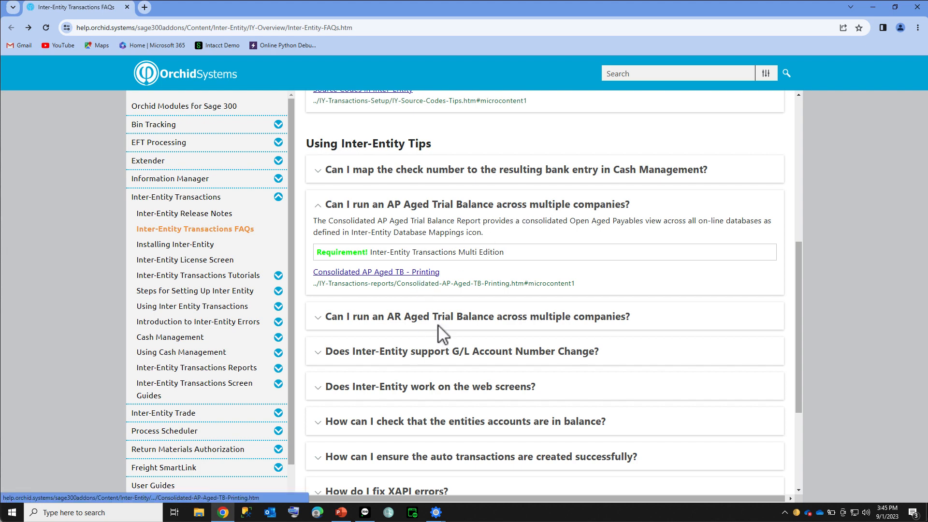
{"action": "key", "text": "alt+Tab"}
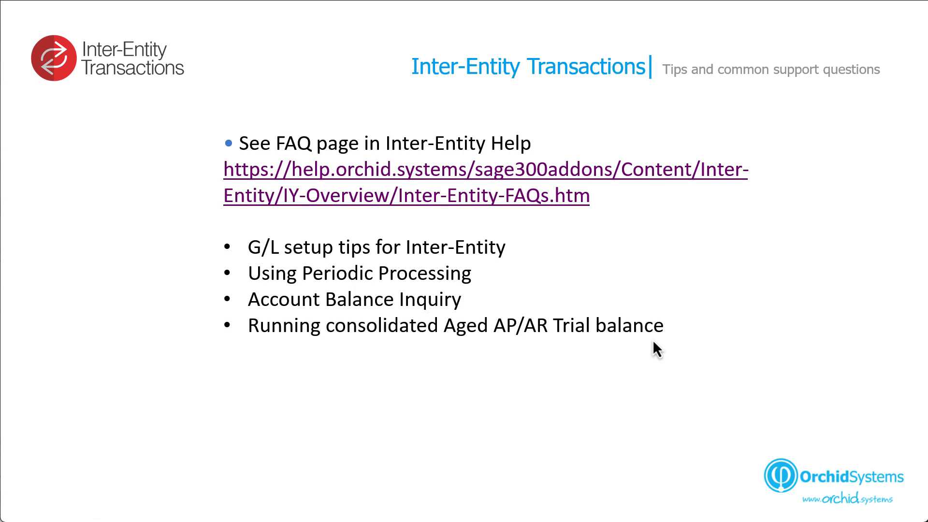
{"action": "key", "text": "Right"}
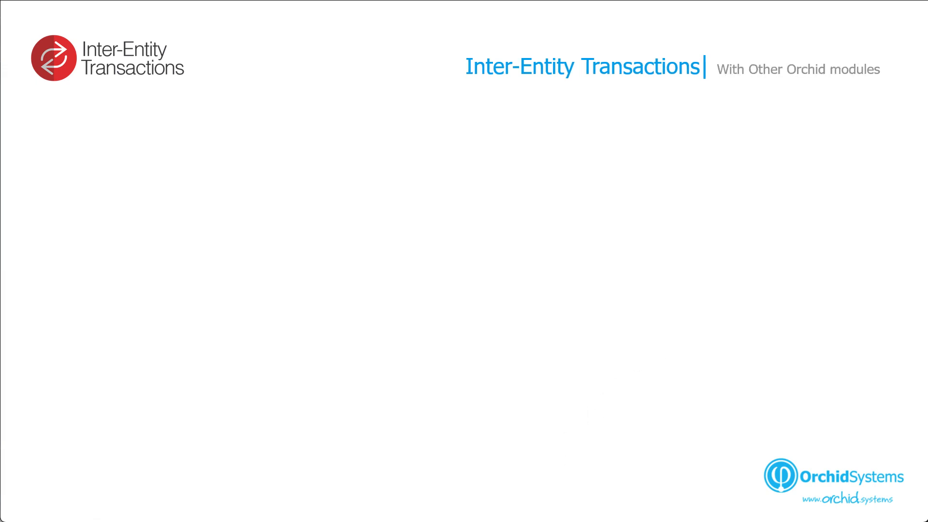